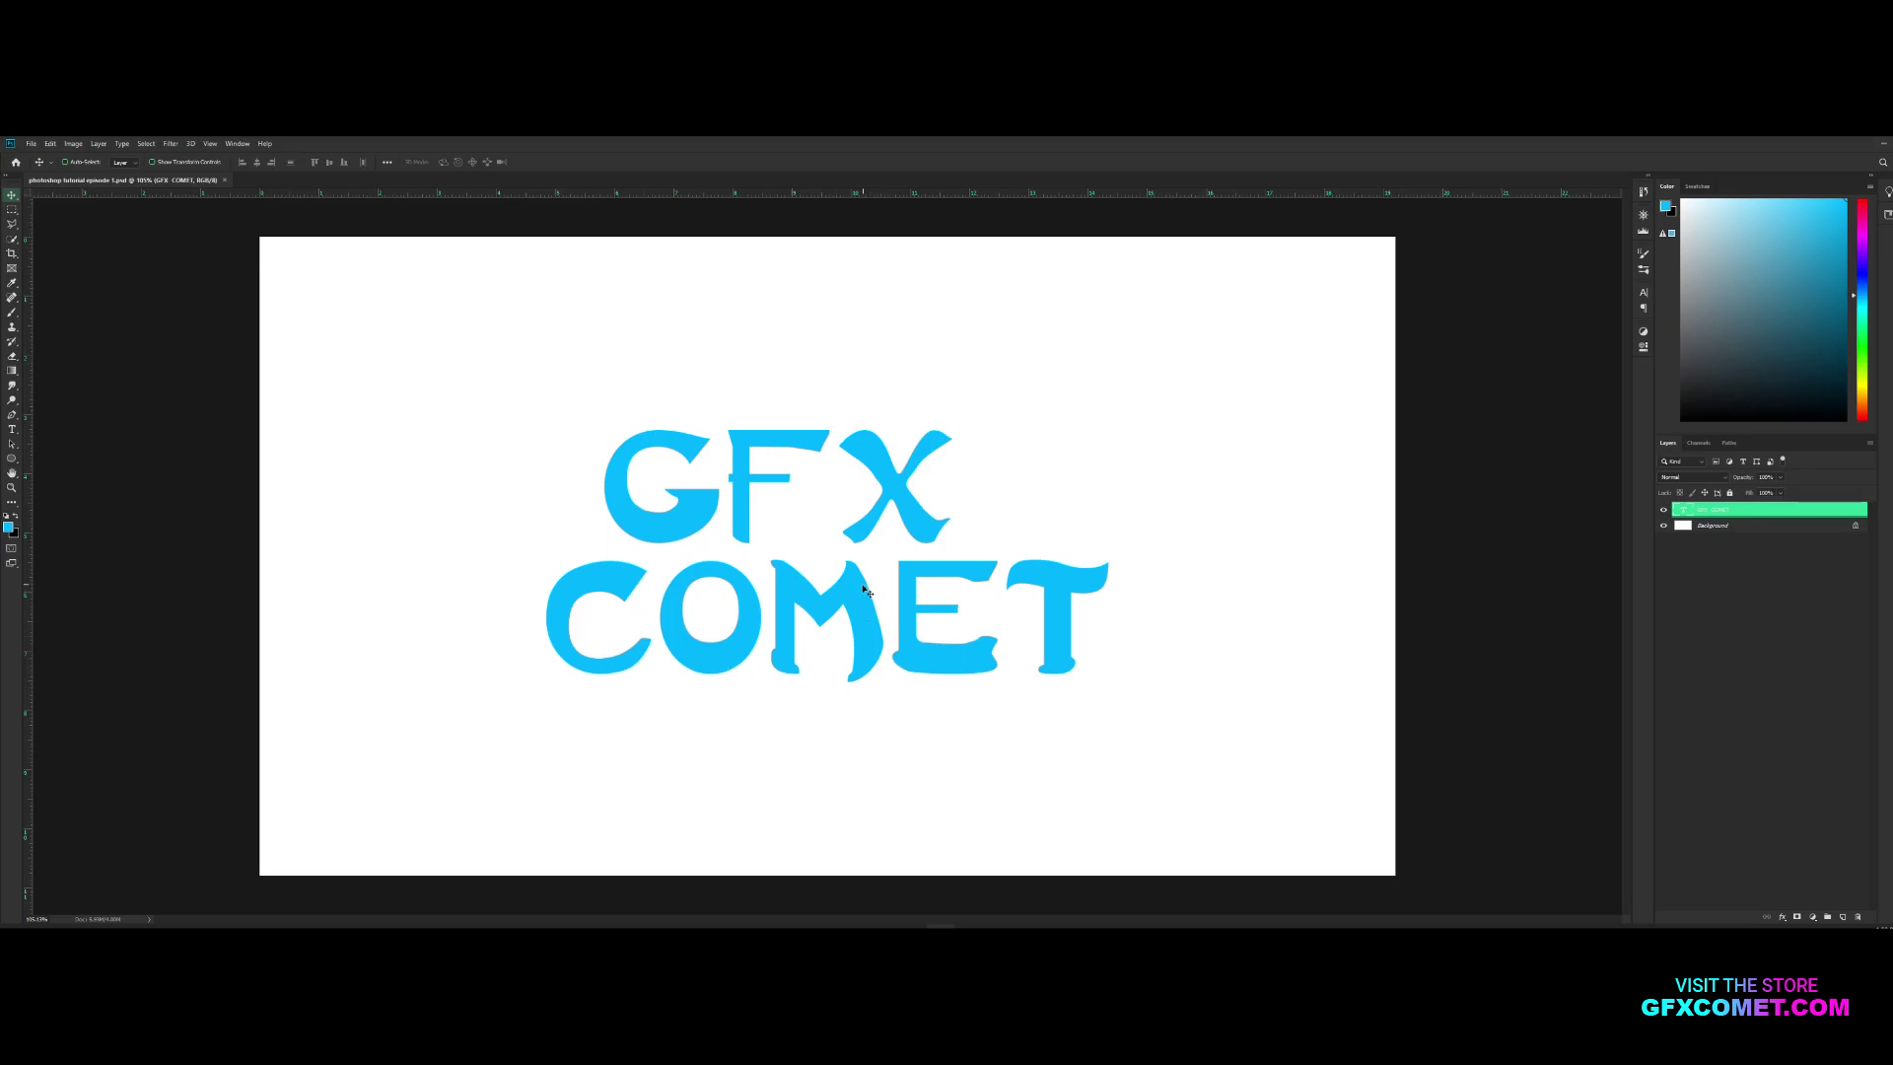
- Nudge the cyan GFX COMET text slightly right and down on the canvas
left_click_drag(910, 643, 960, 652)
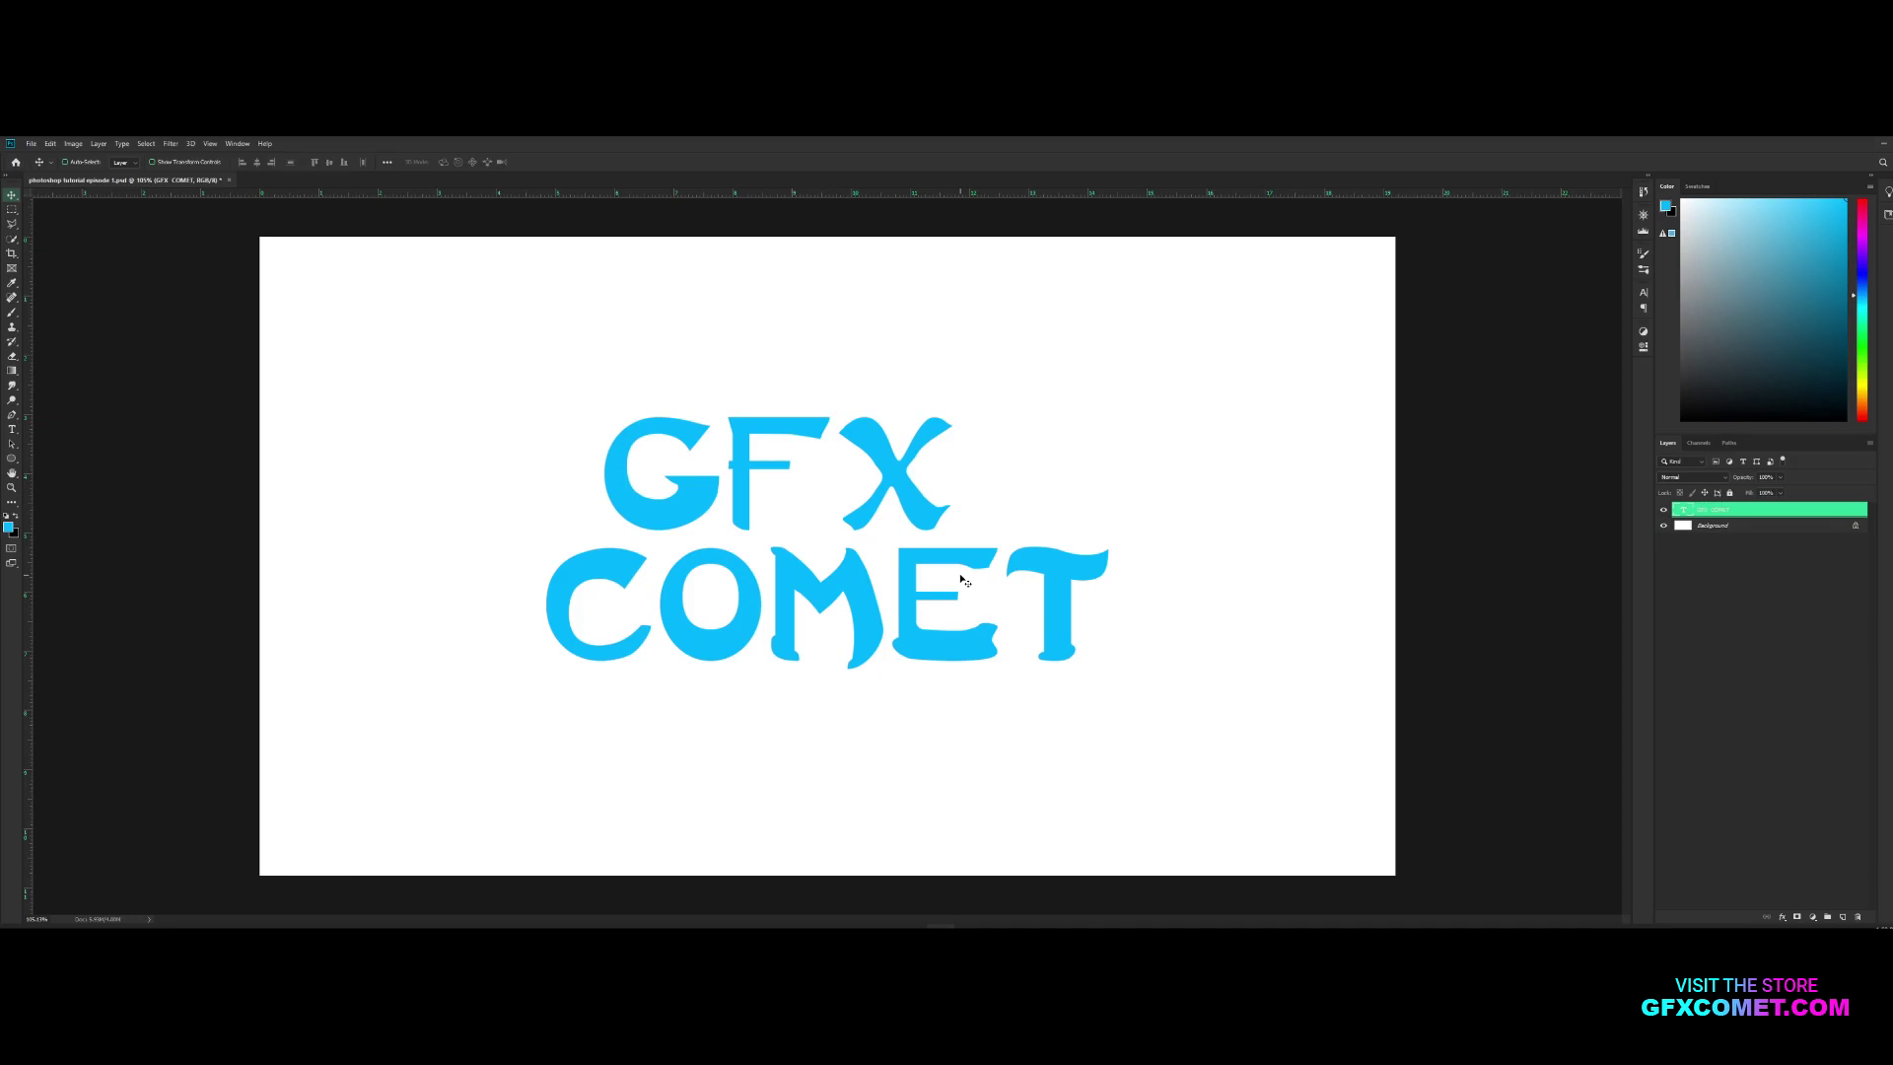
left_click(11, 429)
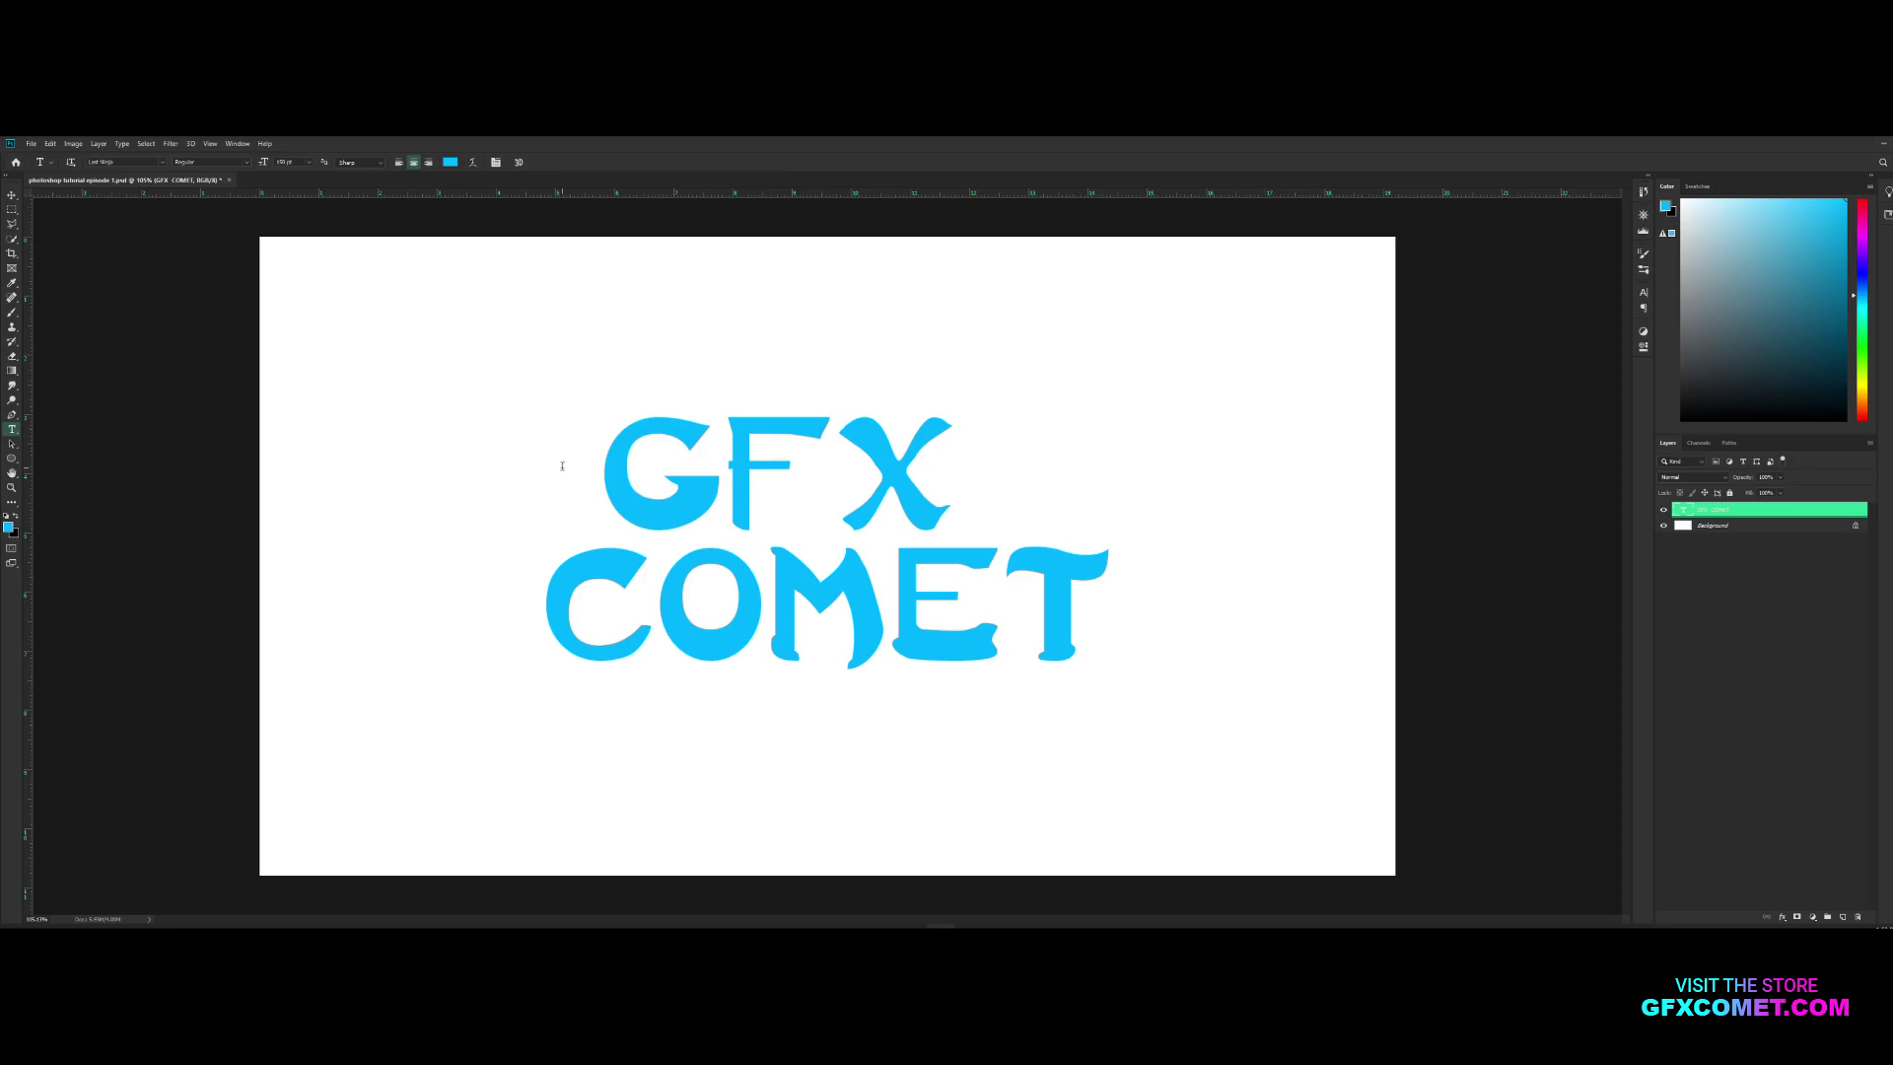
- Select all of the GFX COMET type and left-align its two lines
left_click(838, 613)
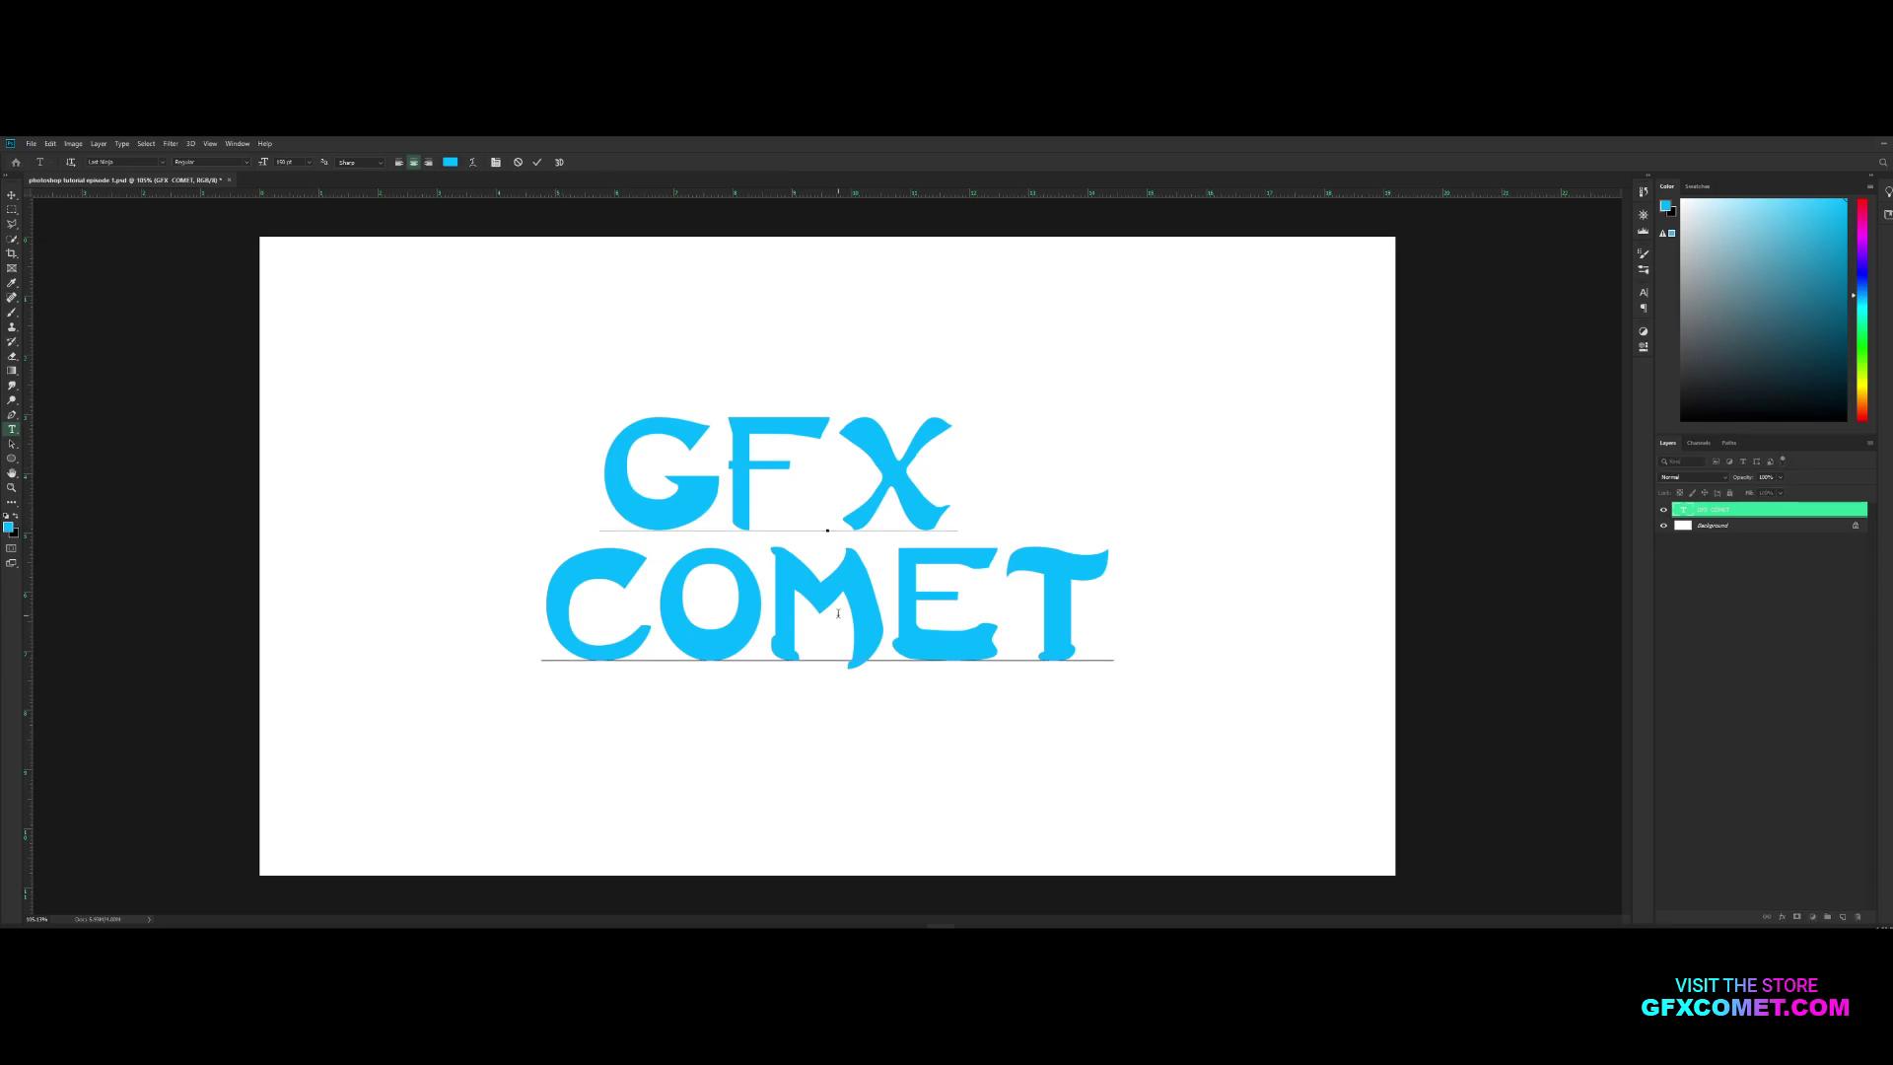
key("ctrl+a")
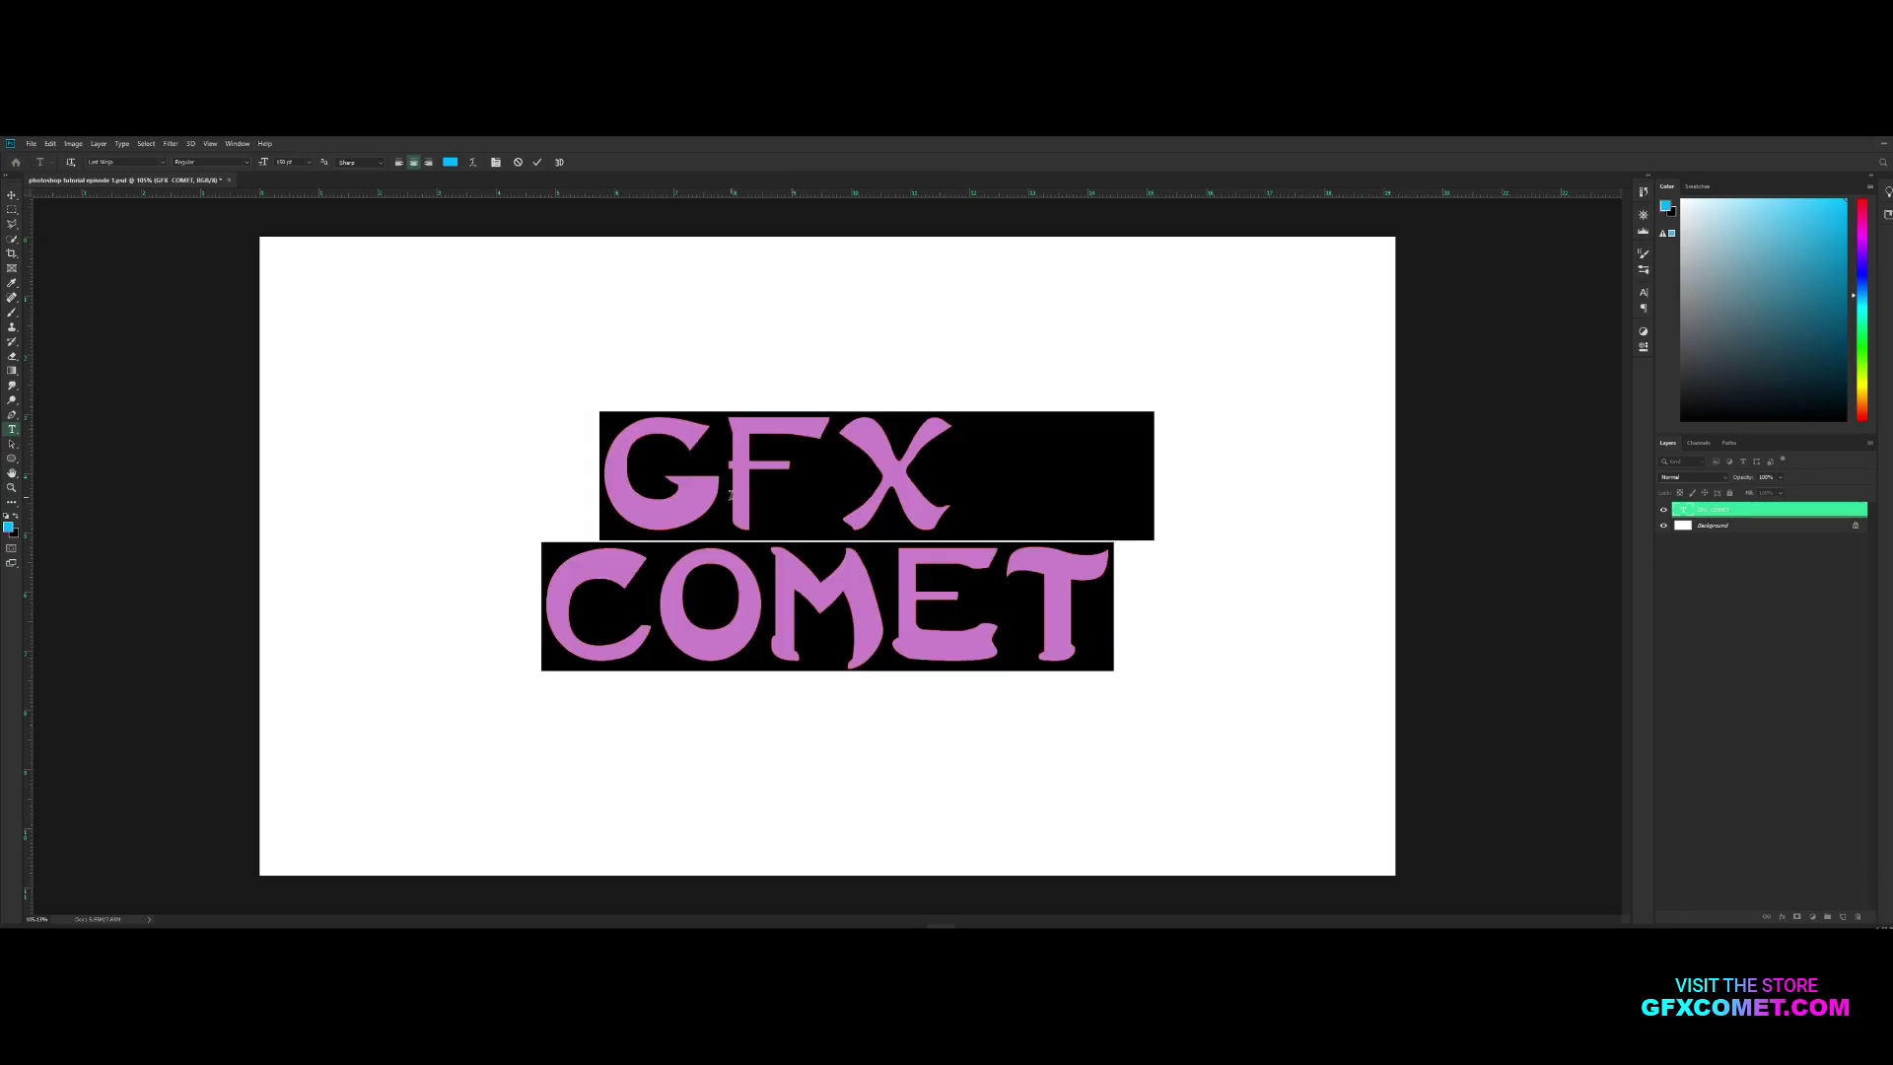
key("Left")
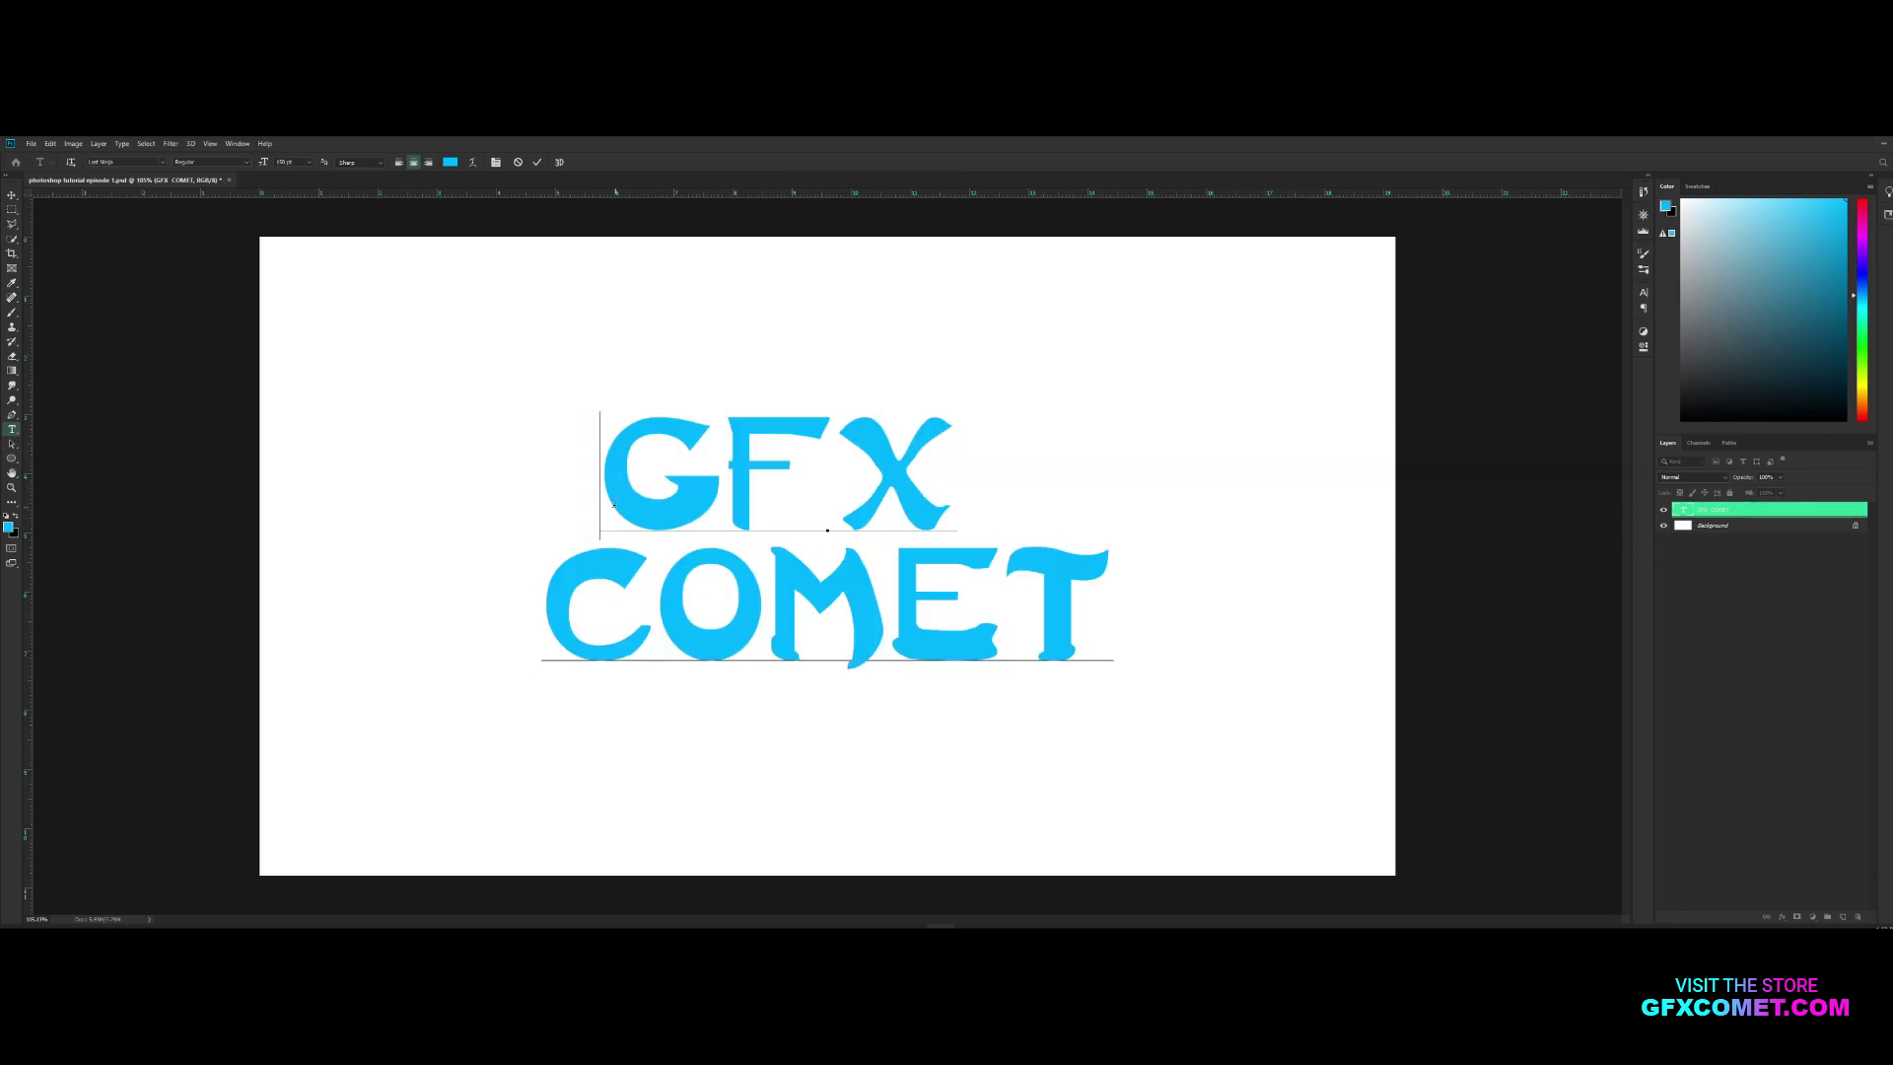
left_click_drag(613, 506, 1142, 633)
left_click(1139, 639)
key("ctrl+a")
left_click(1003, 607)
key("ctrl+a")
left_click(1002, 606)
key("ctrl+a")
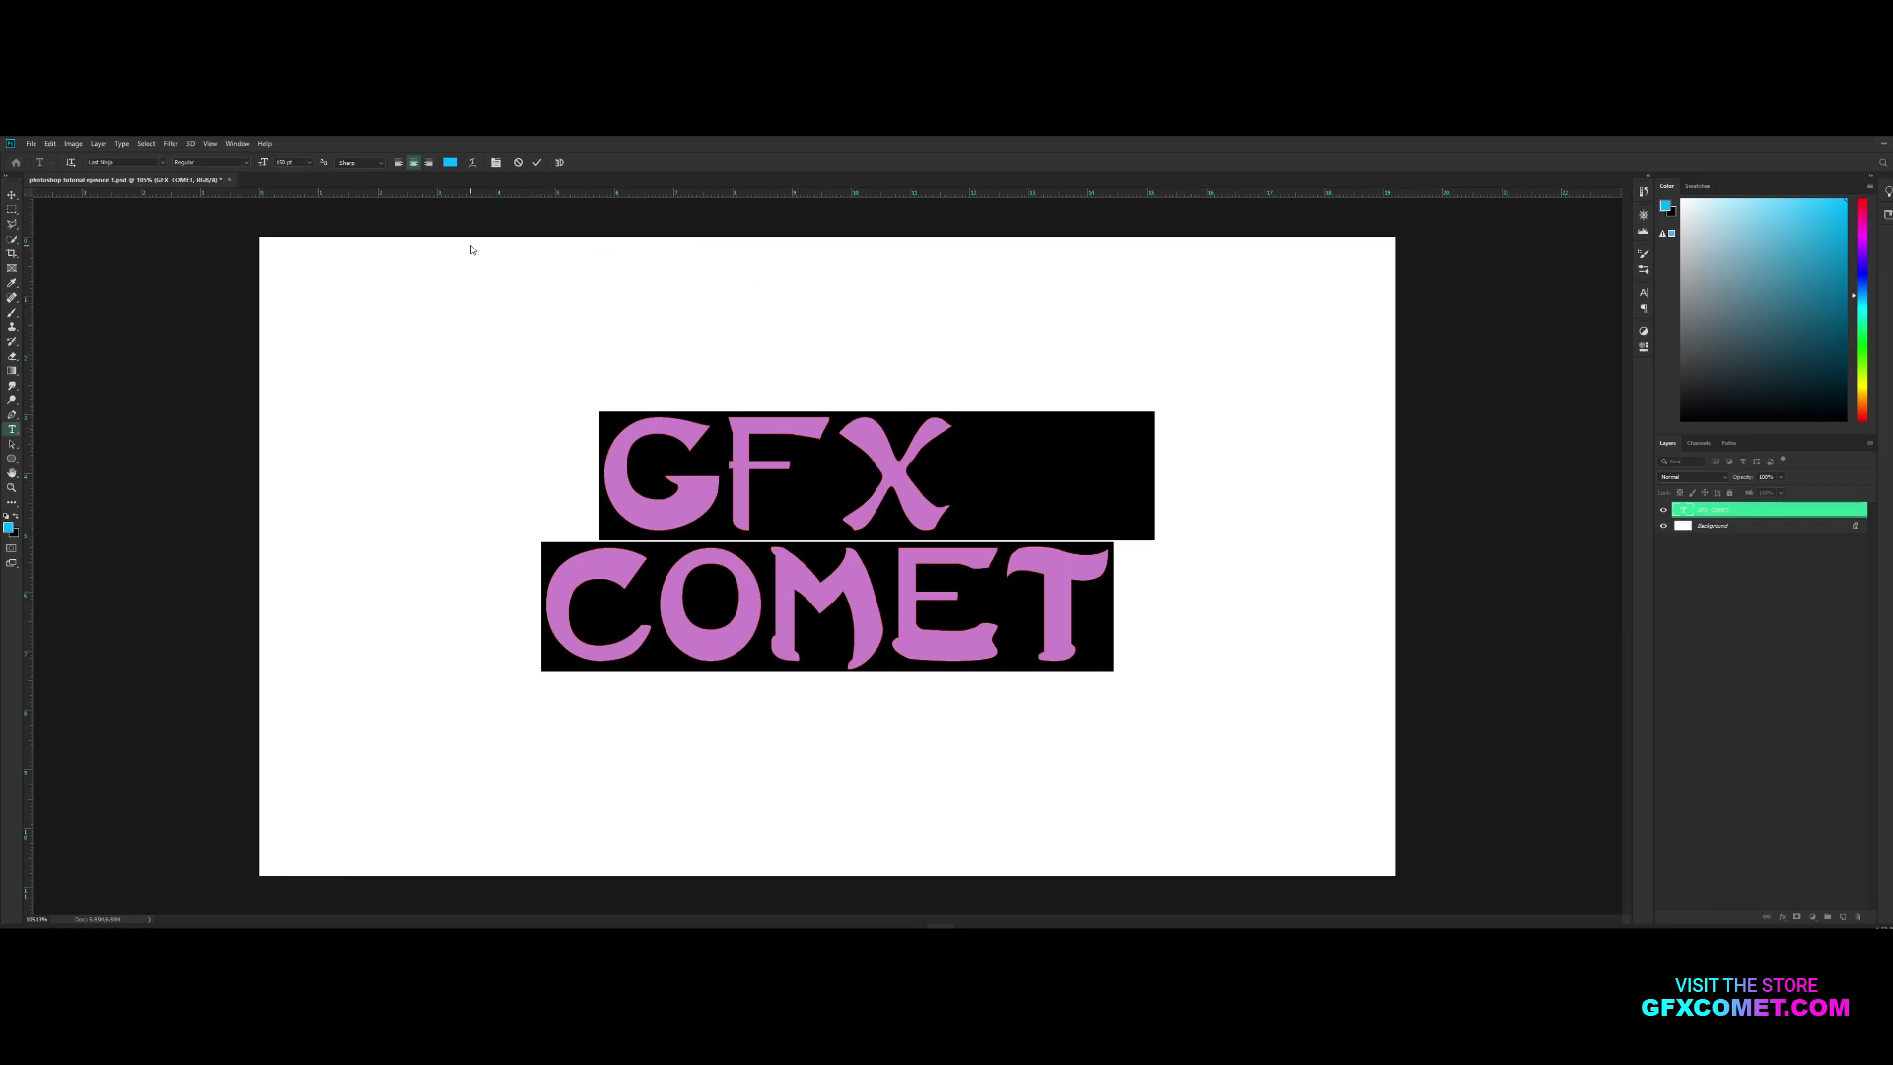
left_click(398, 162)
- Undo the left alignment, set GFX COMET to Roboto Bold, and shift it up-left
key("ctrl+z")
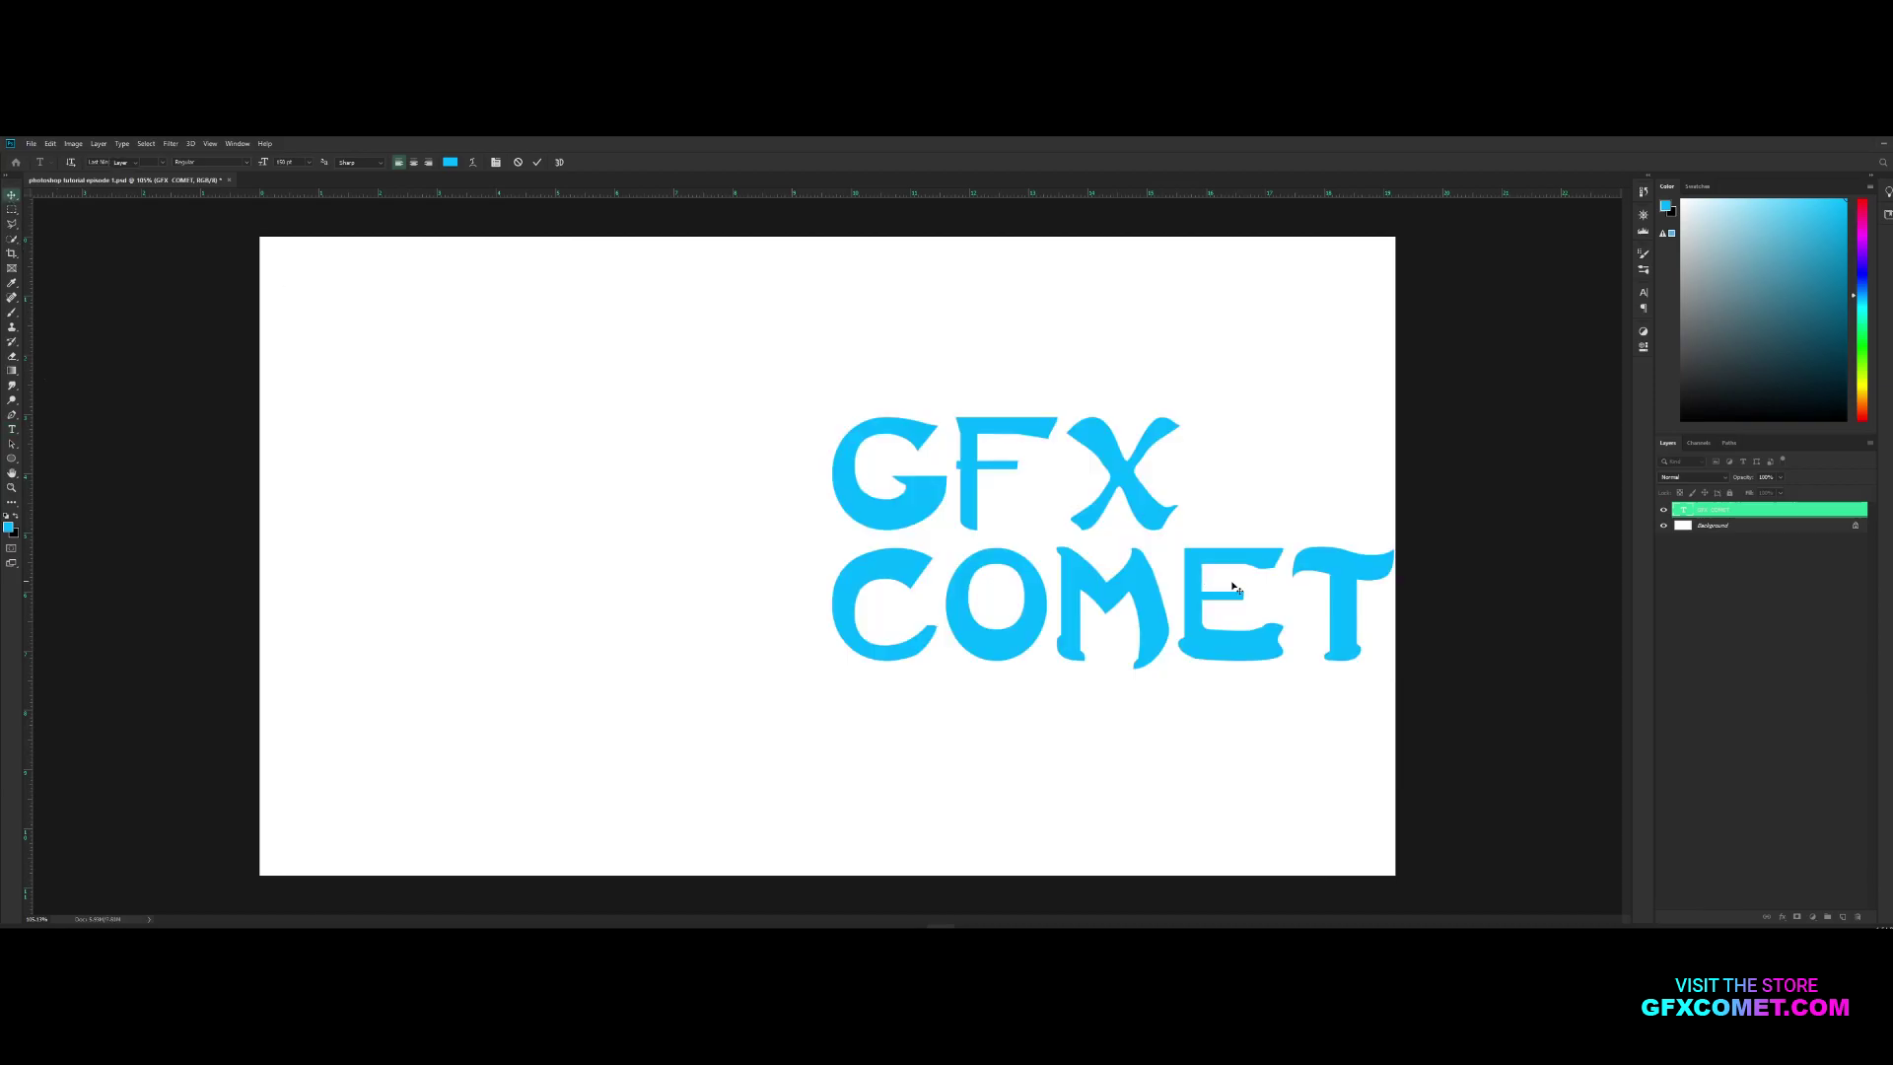
key("ctrl+a")
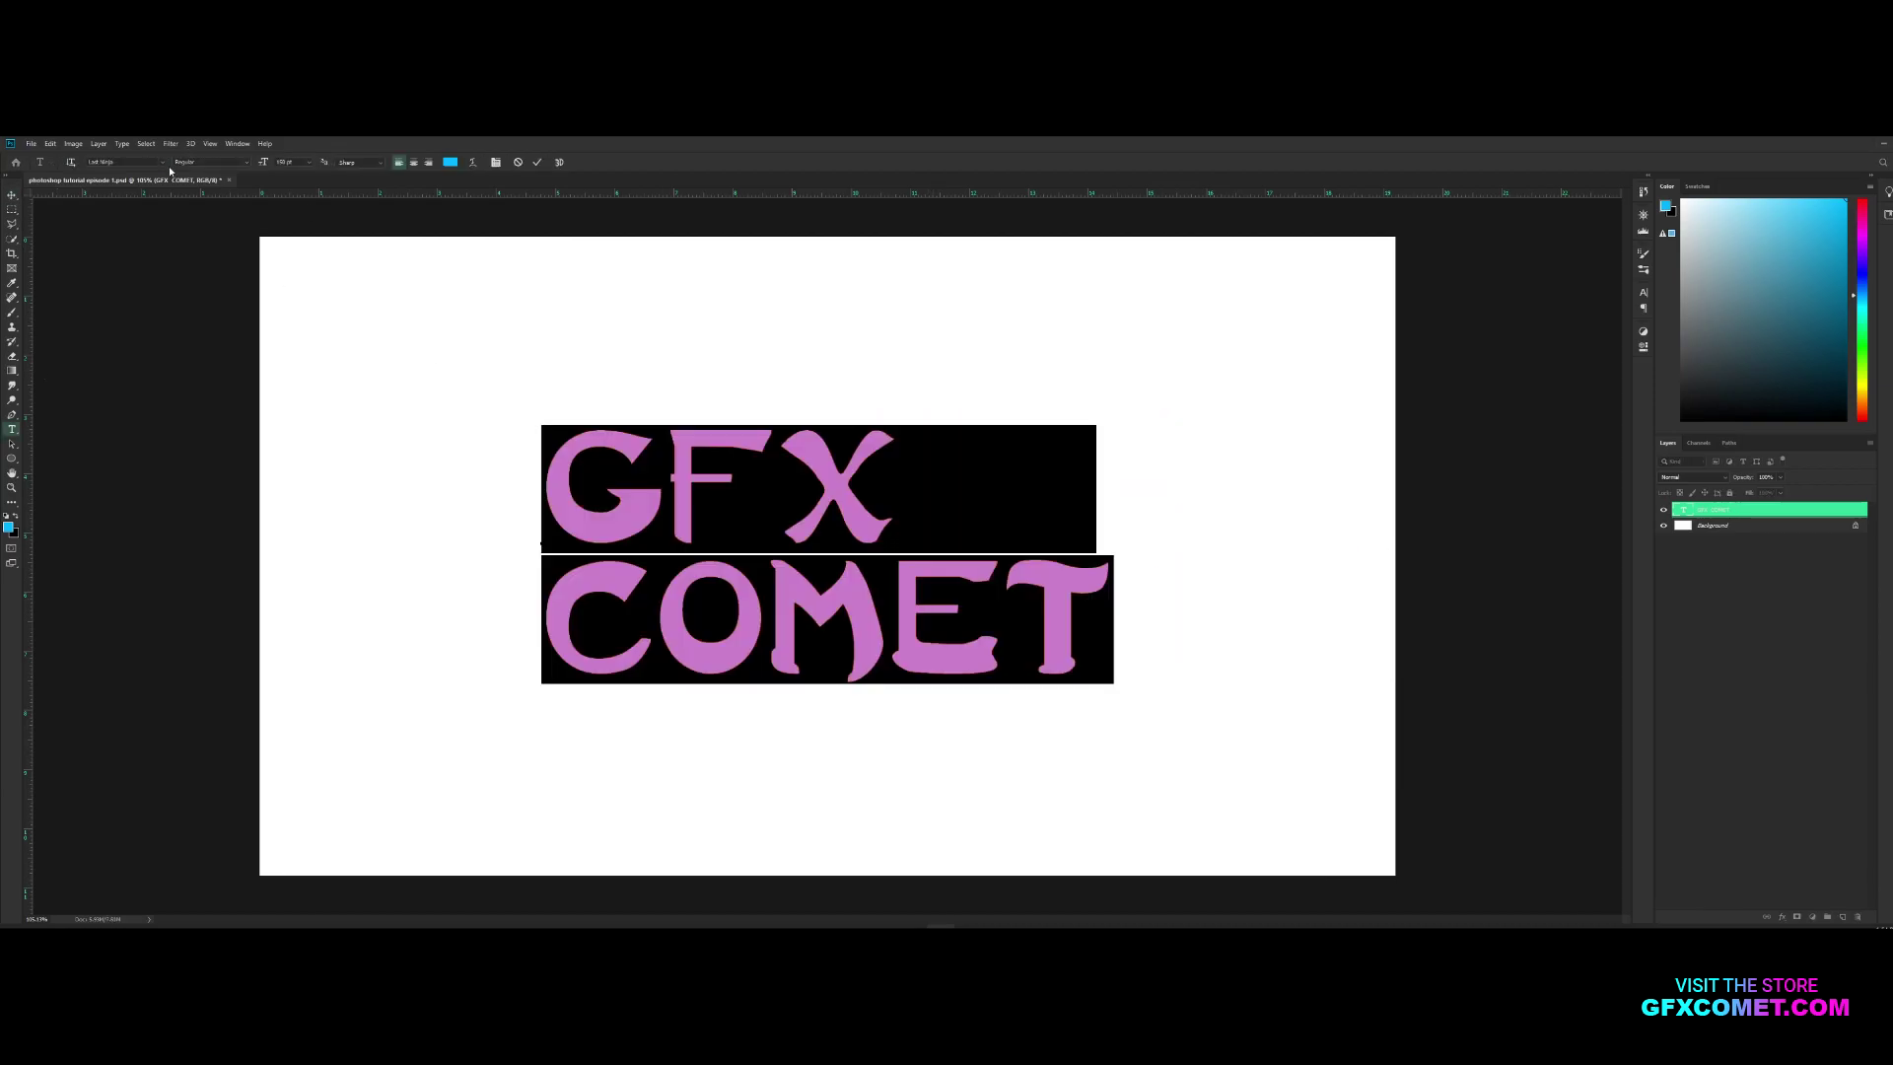
left_click(162, 162)
type("roboto")
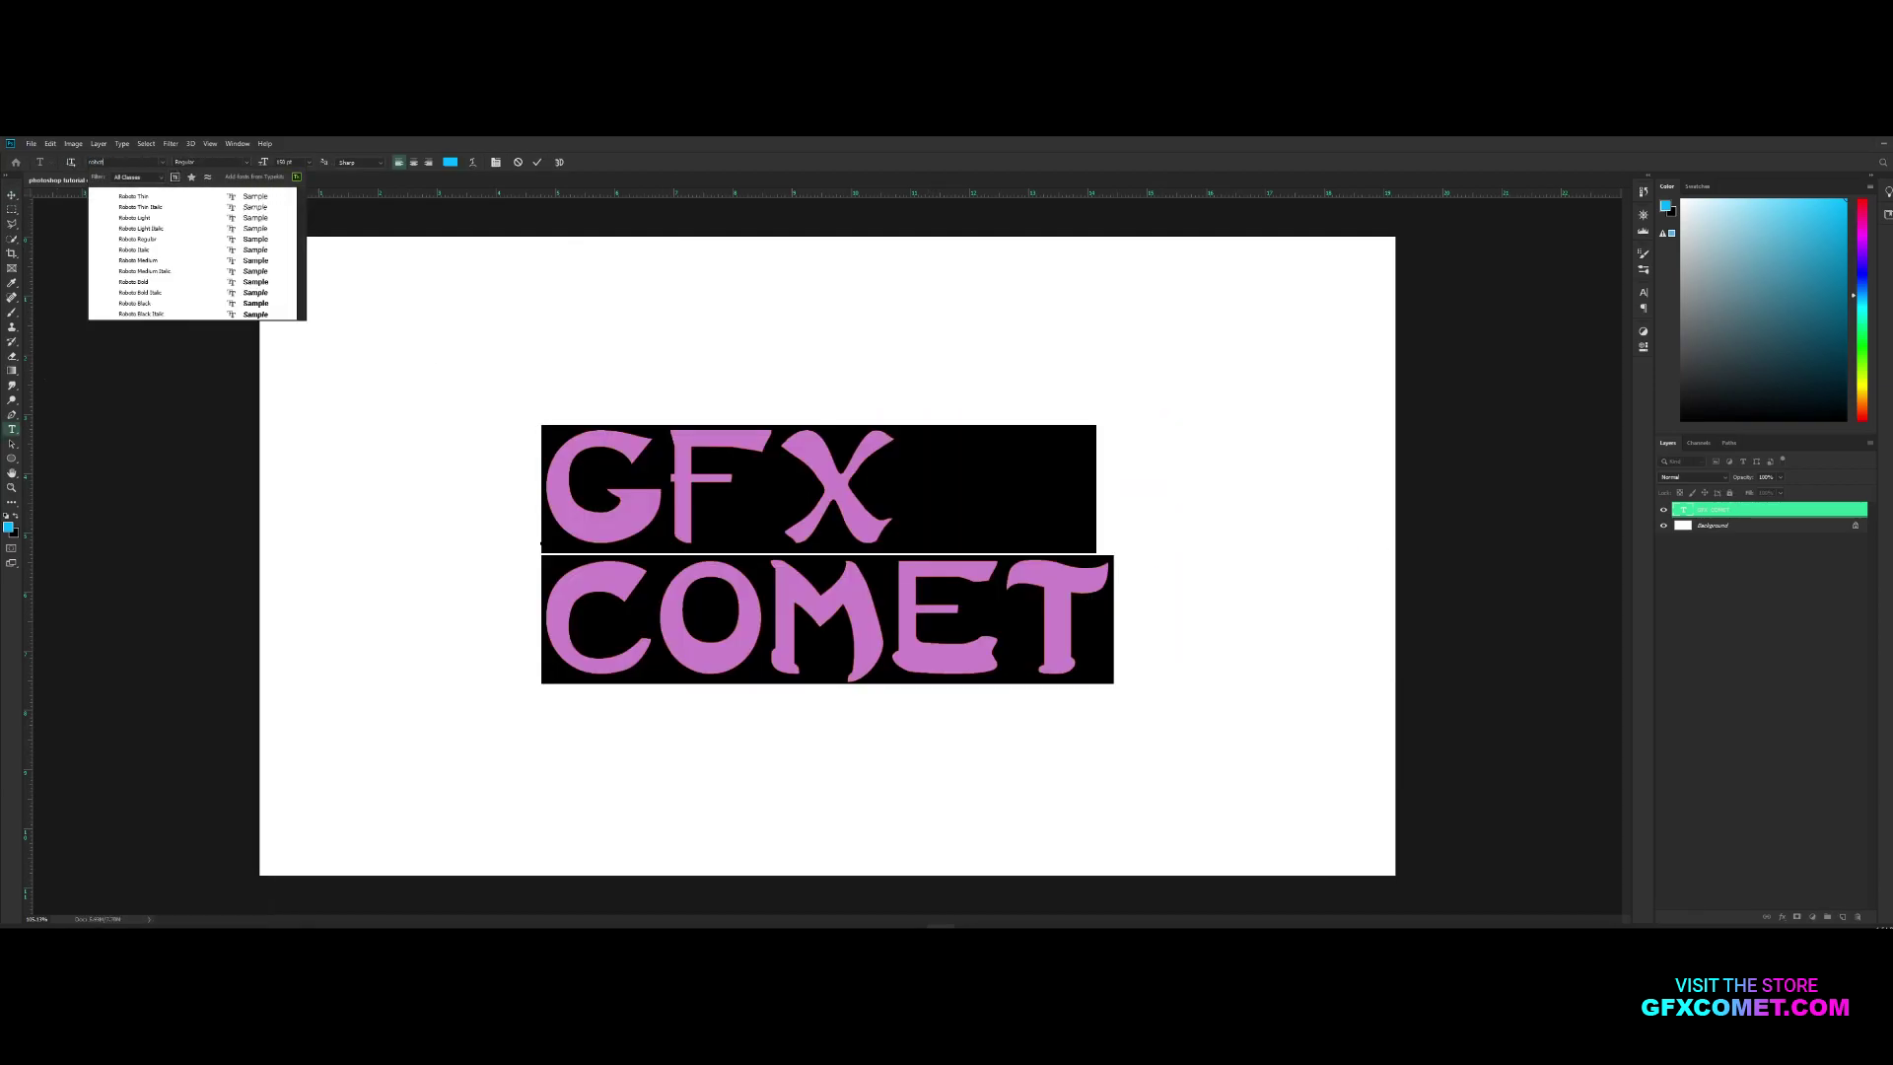
left_click(204, 282)
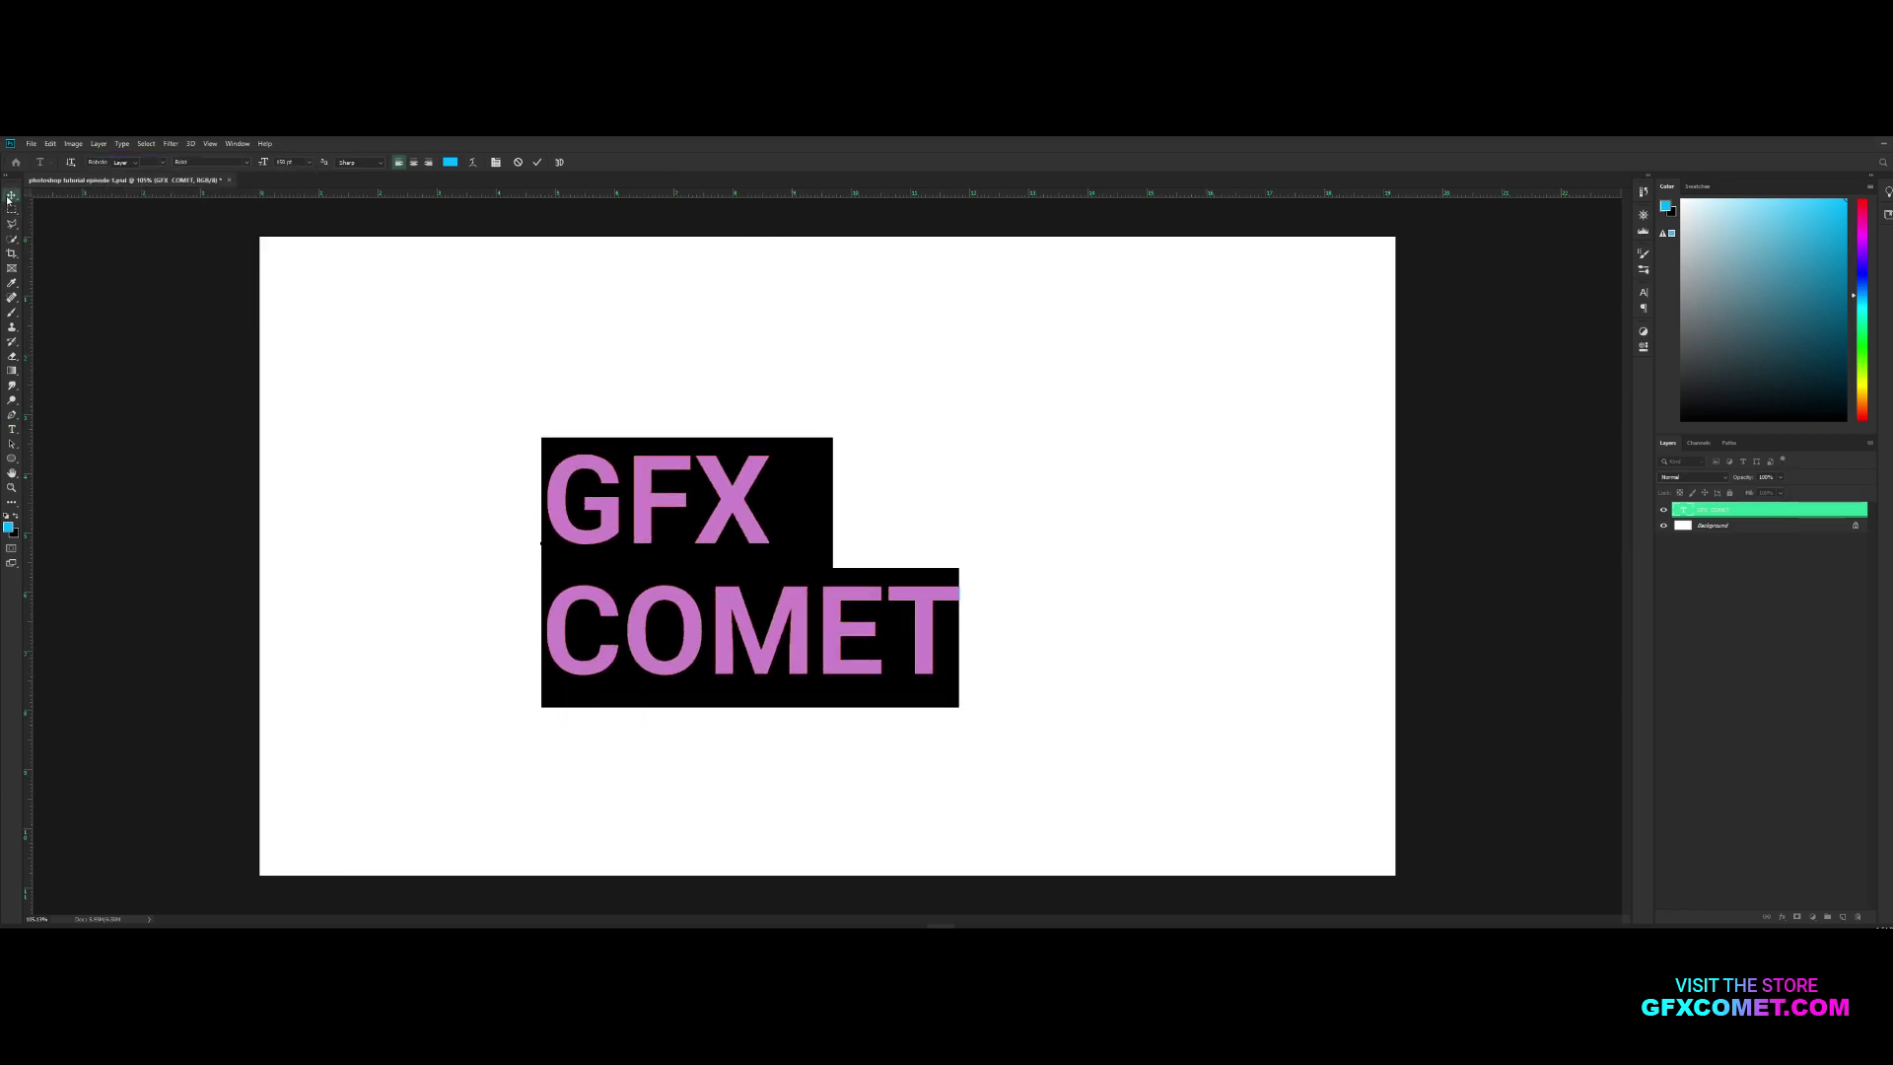
left_click_drag(798, 538, 719, 427)
- Adjust the line spacing, move the text further up-left, and set the size to 50 pt
key("ctrl+a")
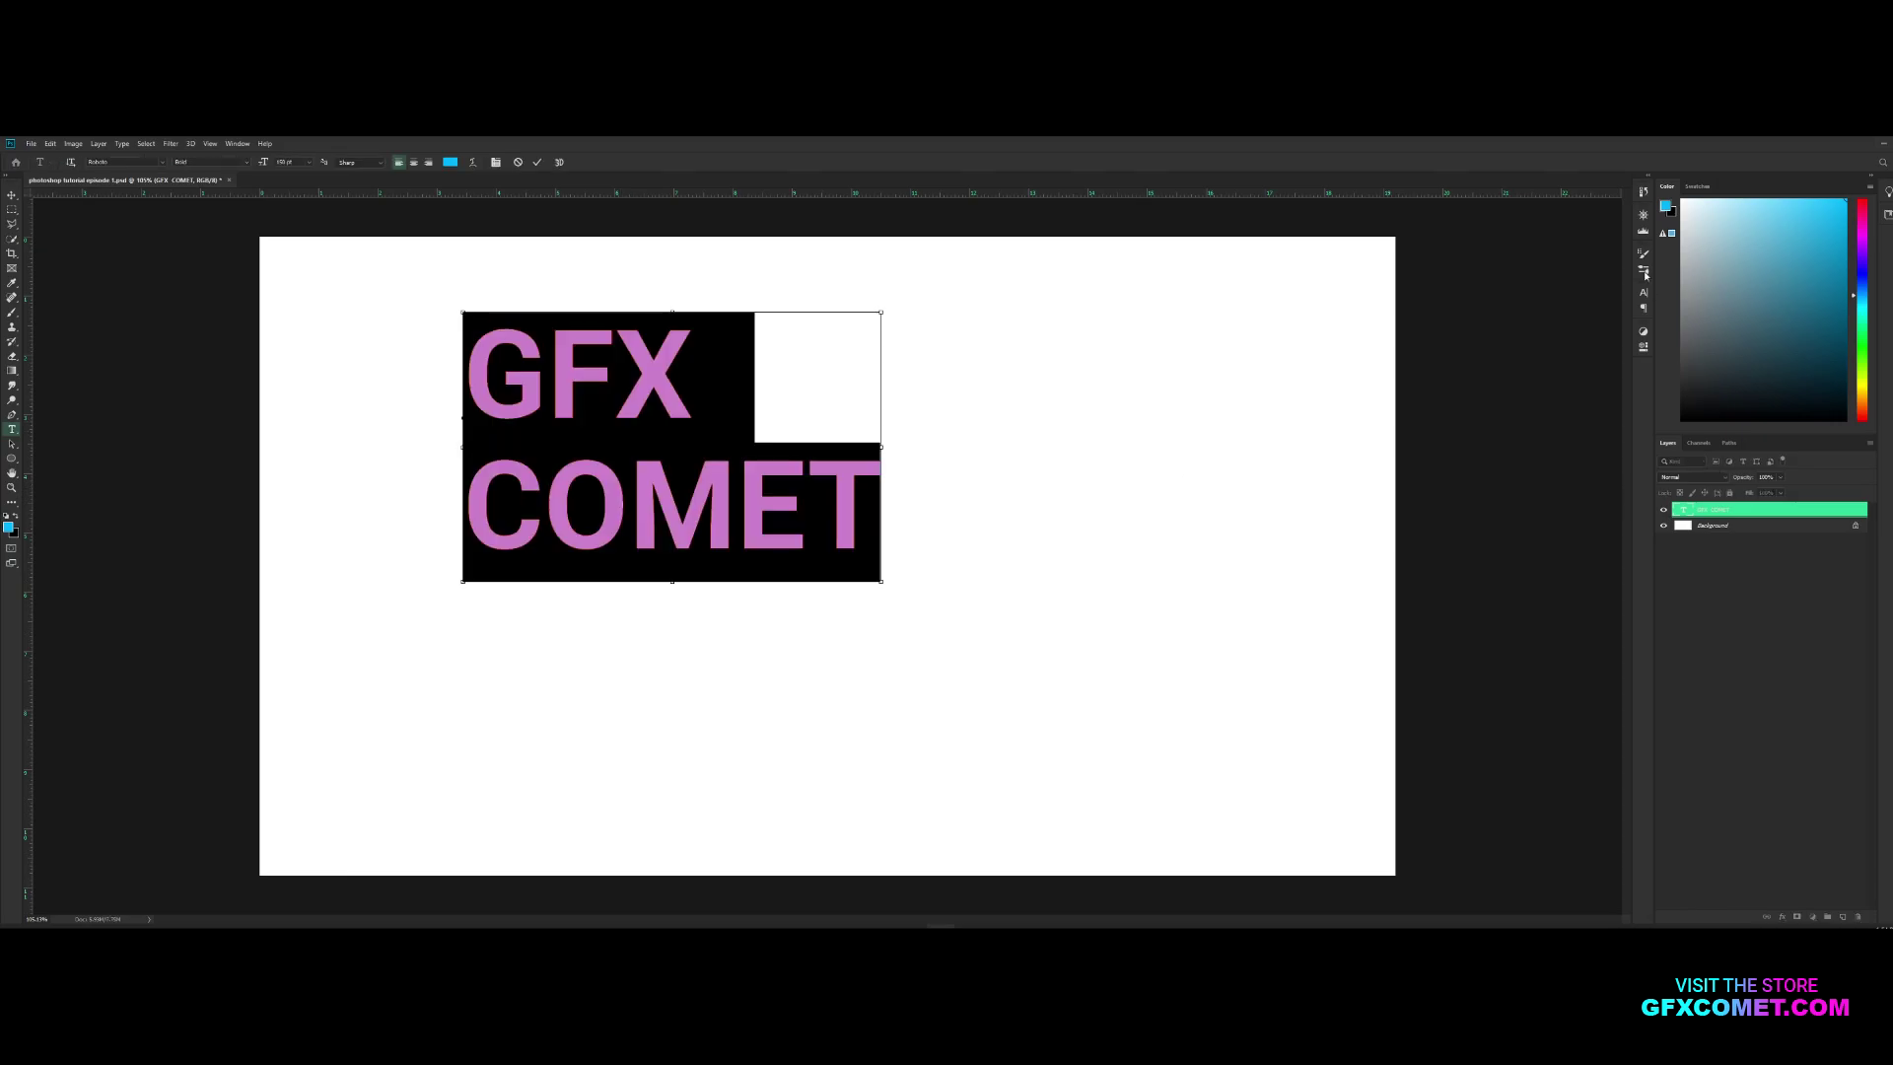
left_click(1642, 292)
mouse_move(1581, 326)
left_mouse_down()
mouse_move(1559, 326)
mouse_move(1582, 323)
left_mouse_up()
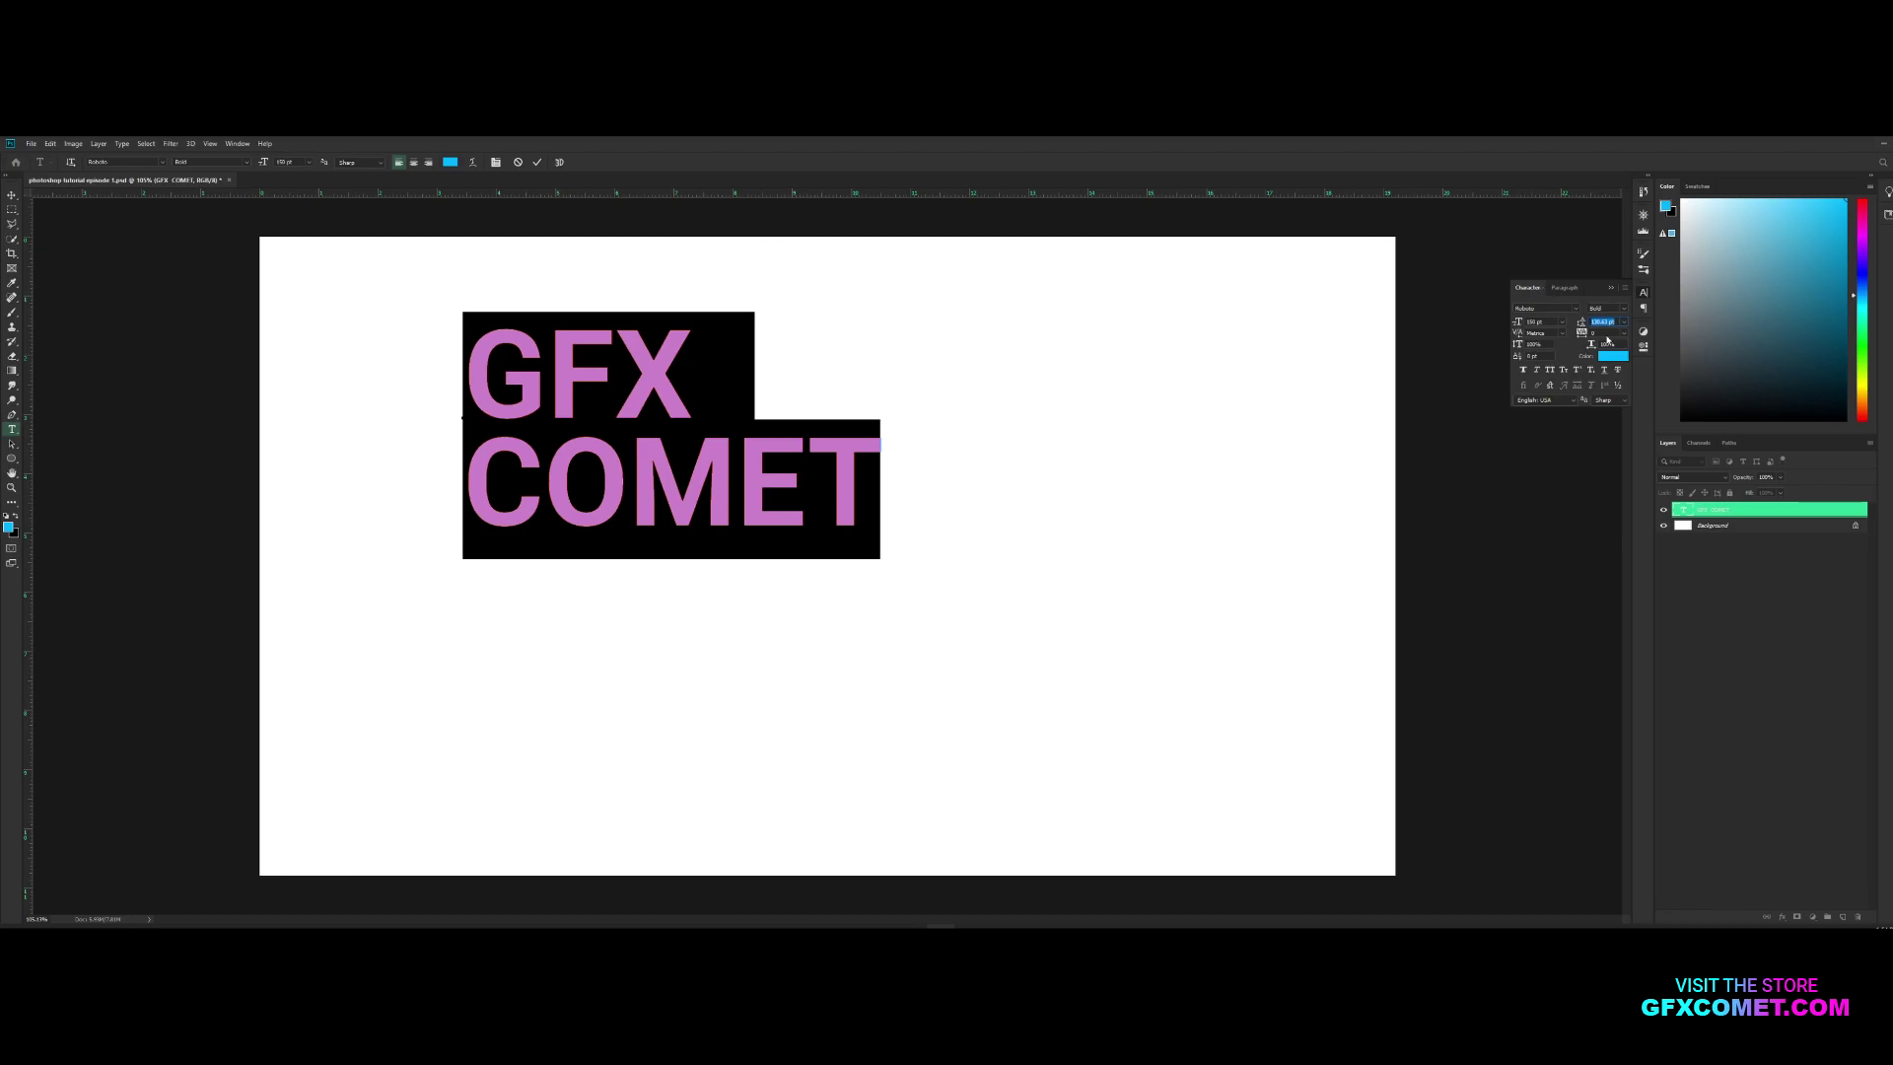
left_click_drag(1580, 322, 1589, 324)
left_click(1612, 288)
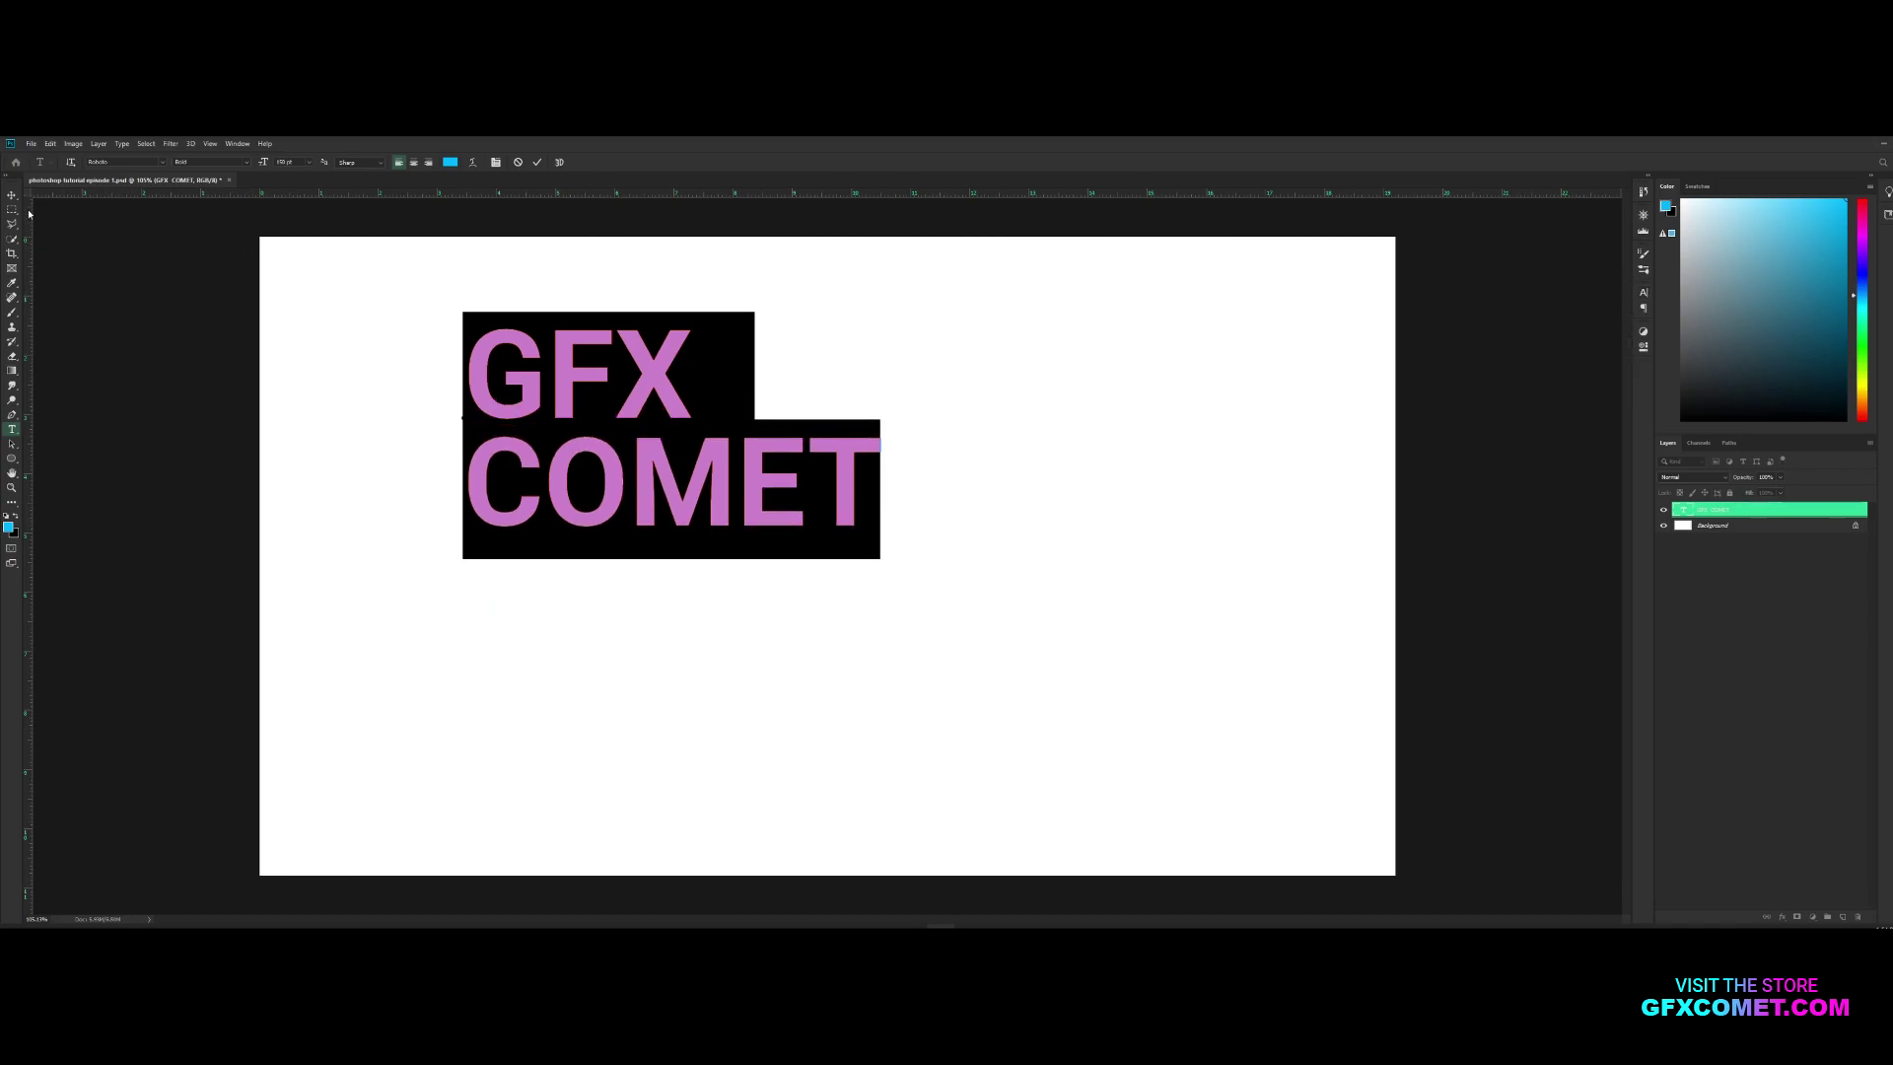
left_click_drag(673, 356, 562, 316)
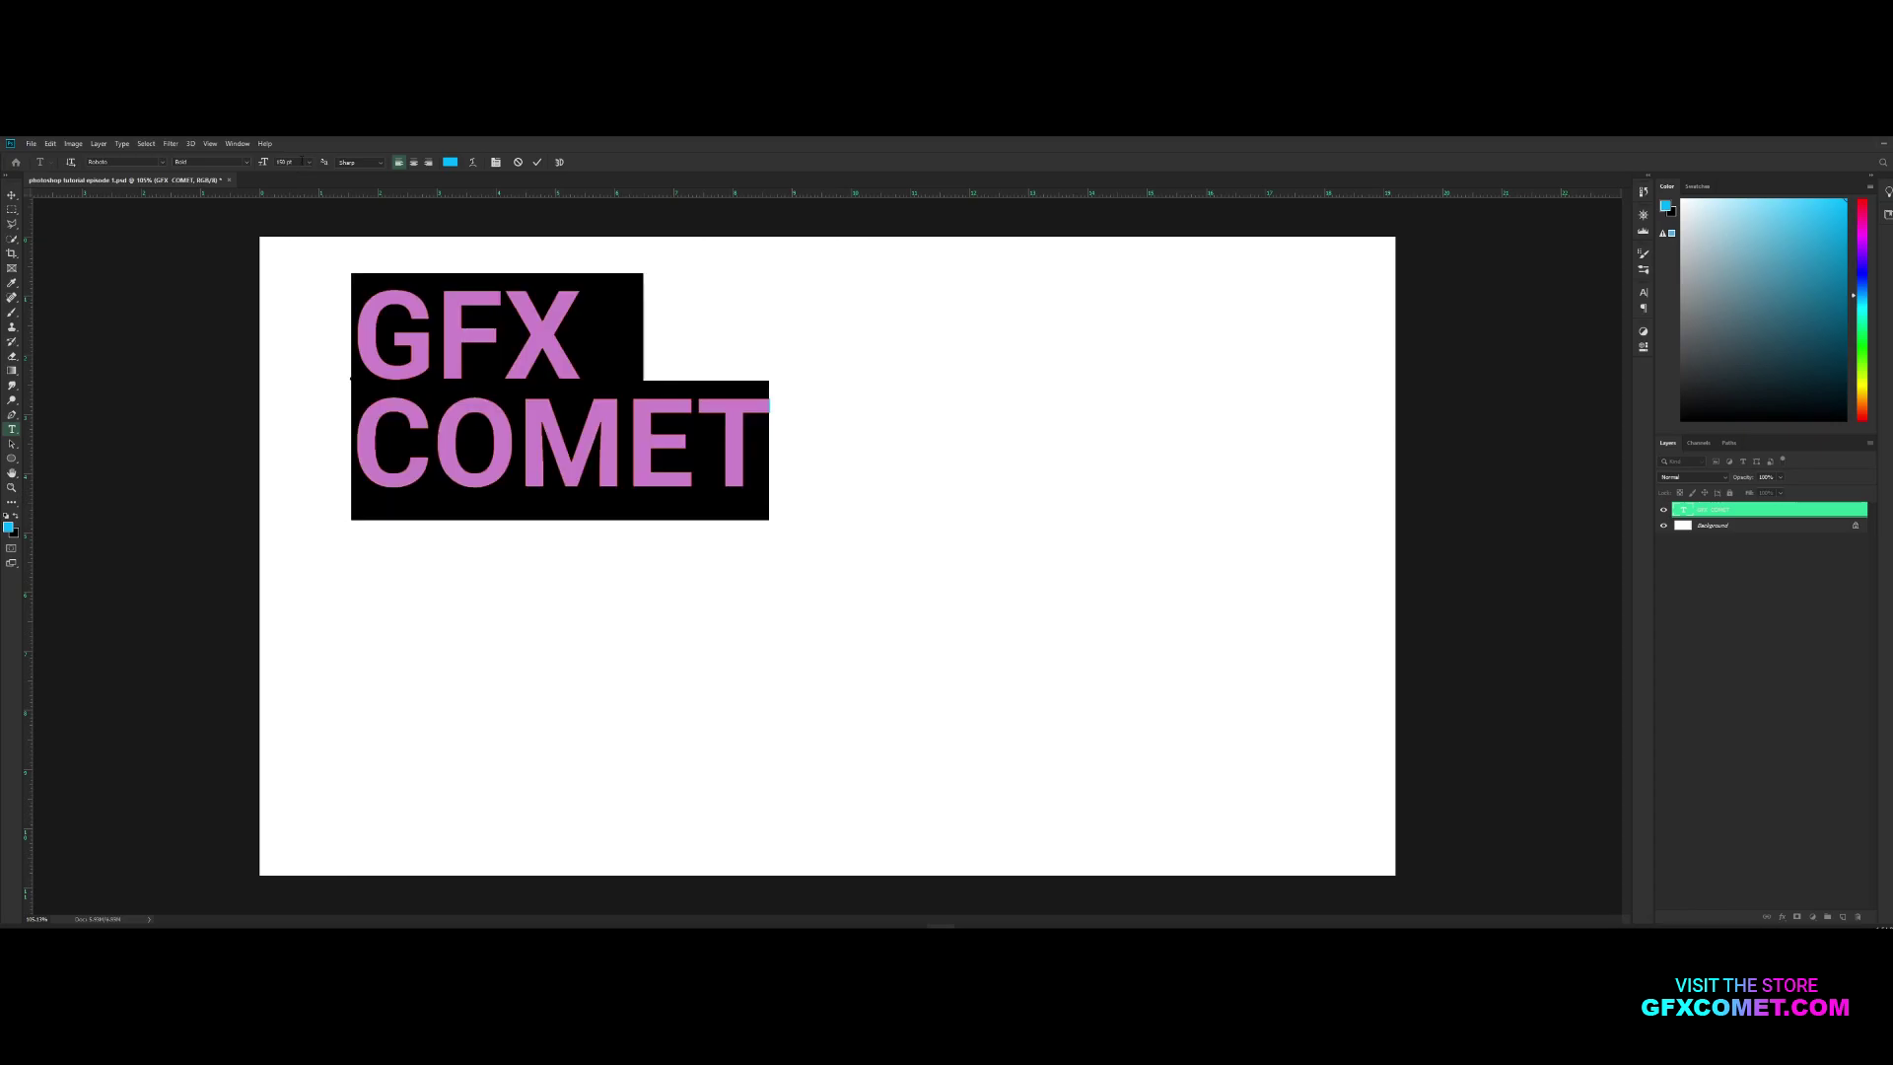
type("50")
key("Return")
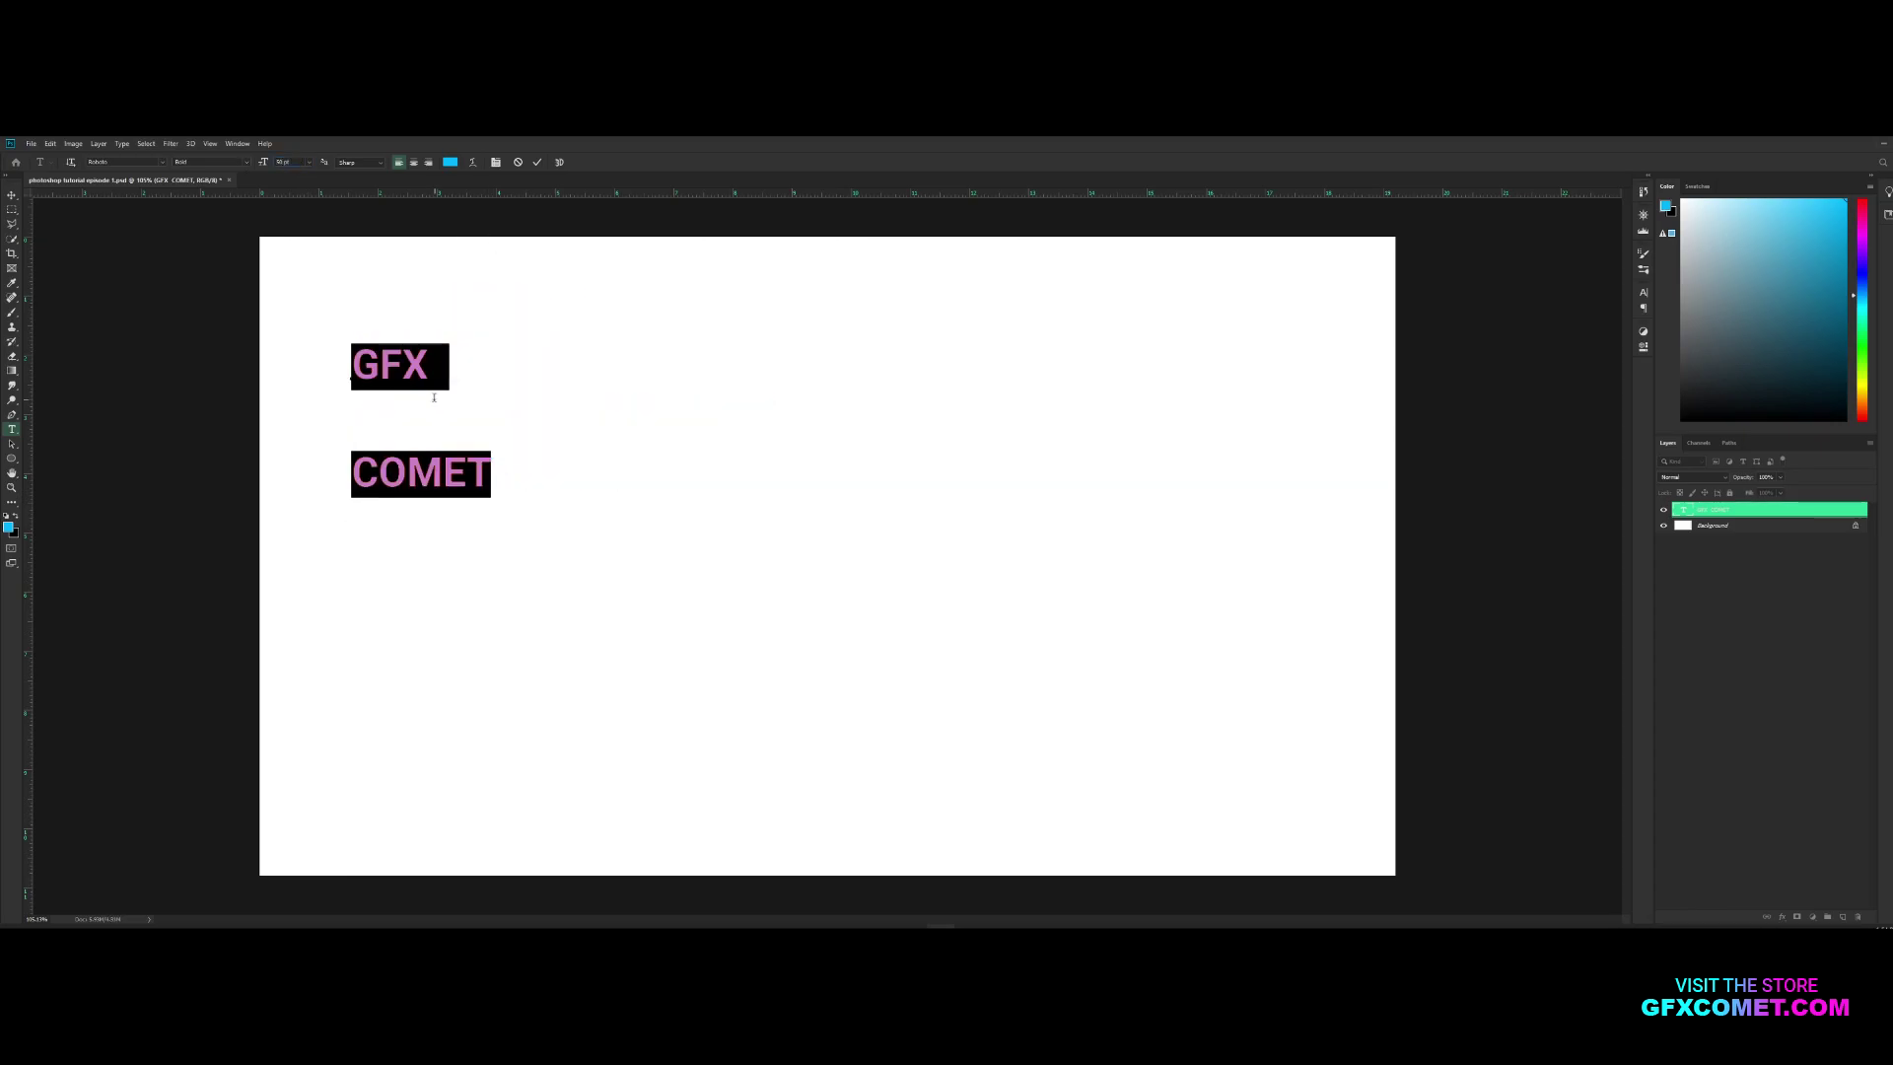
- Tighten the leading to about 57.63 pt and select all the existing text
left_click(1642, 293)
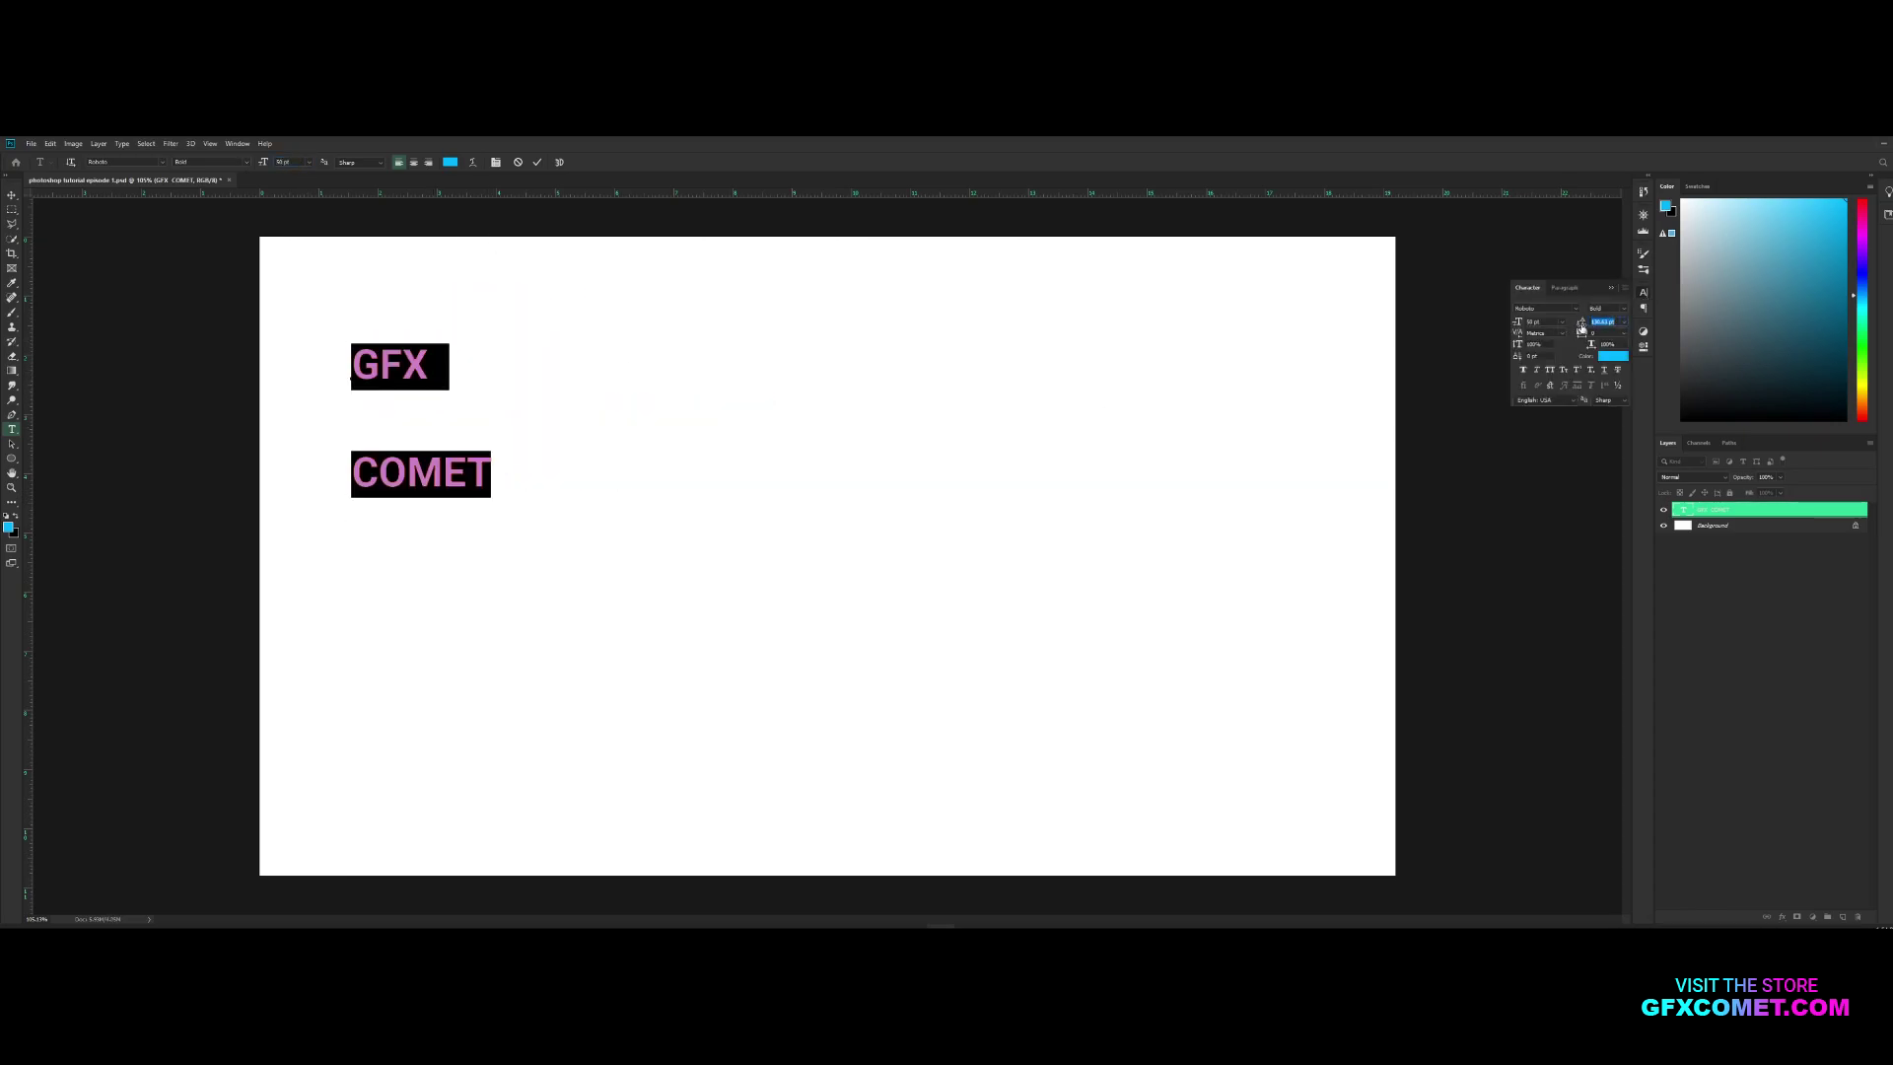
left_click_drag(1581, 322, 1539, 326)
left_click(442, 374)
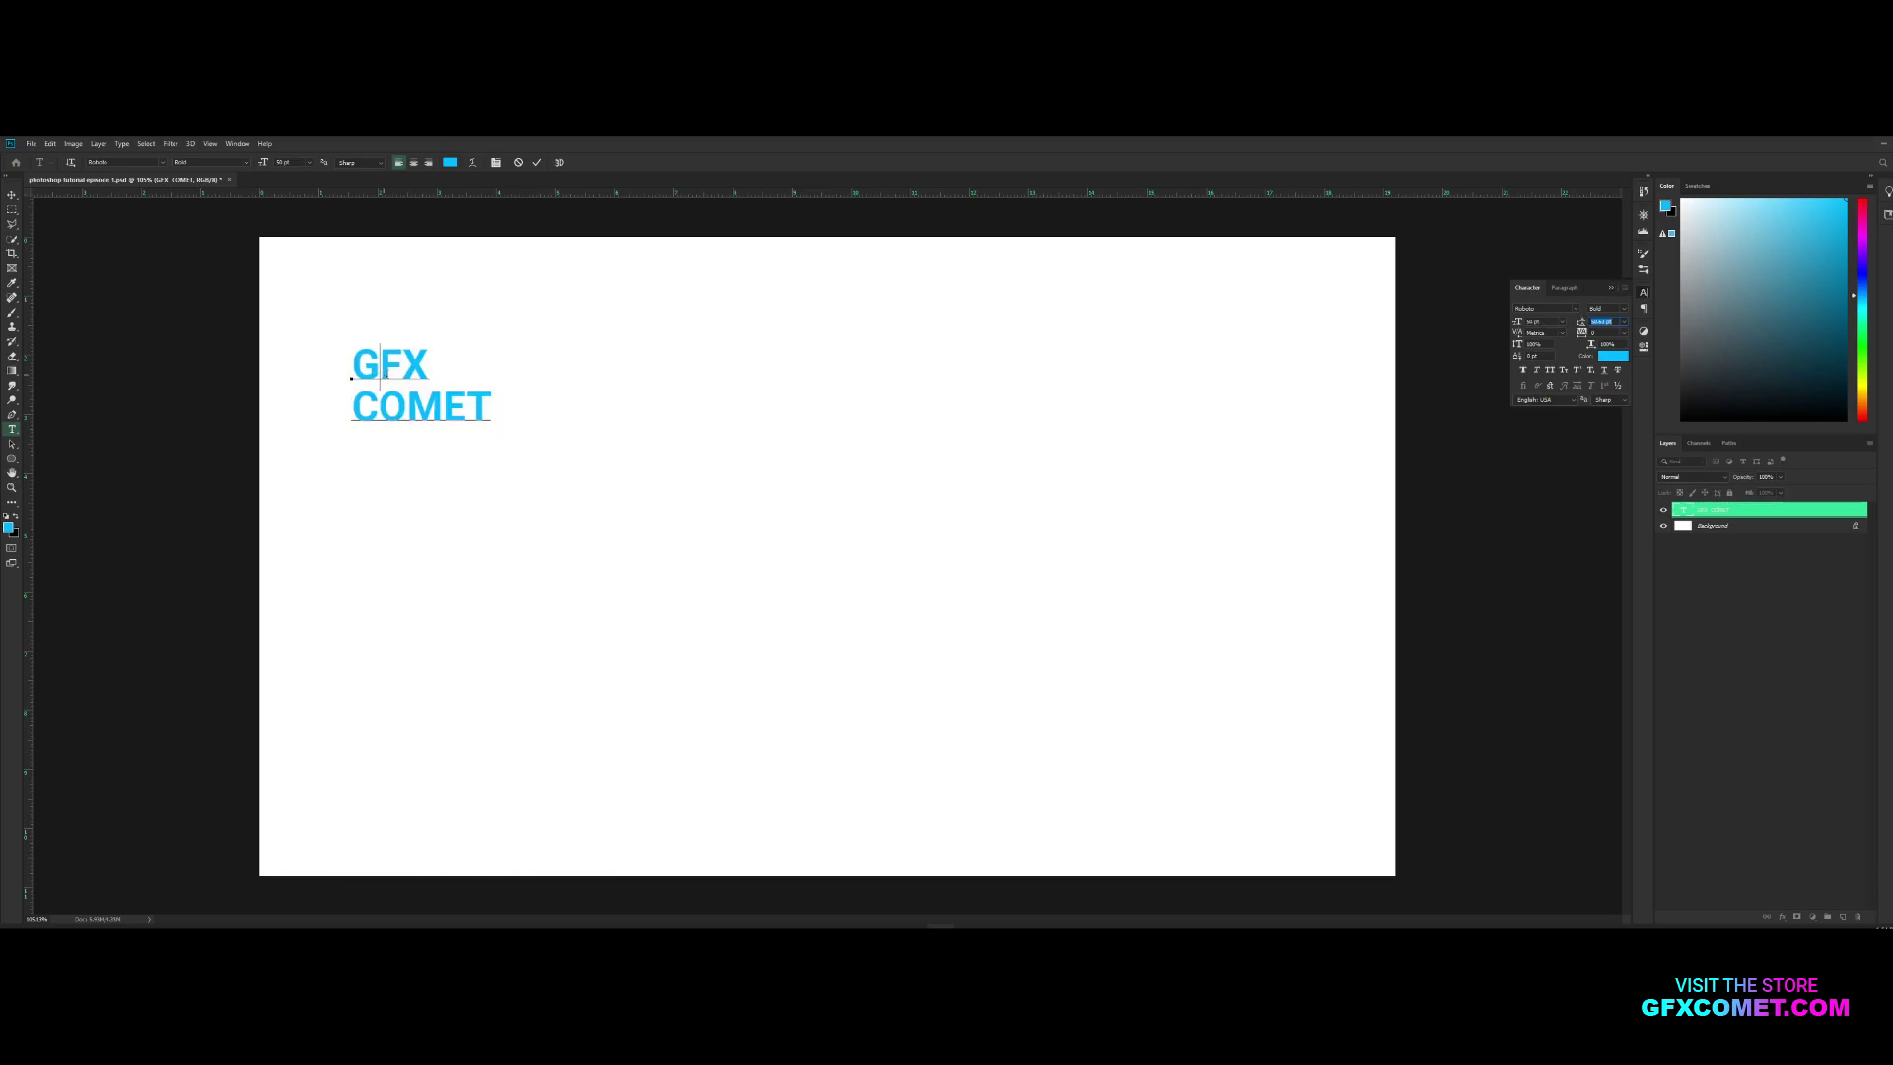
key("ctrl+a")
- Replace it with three lines: WELCOME TO GFX COMET, SUBSCRIBE FOR MORE, VIDEOS., then reposition the block
type("WELCOME TO G")
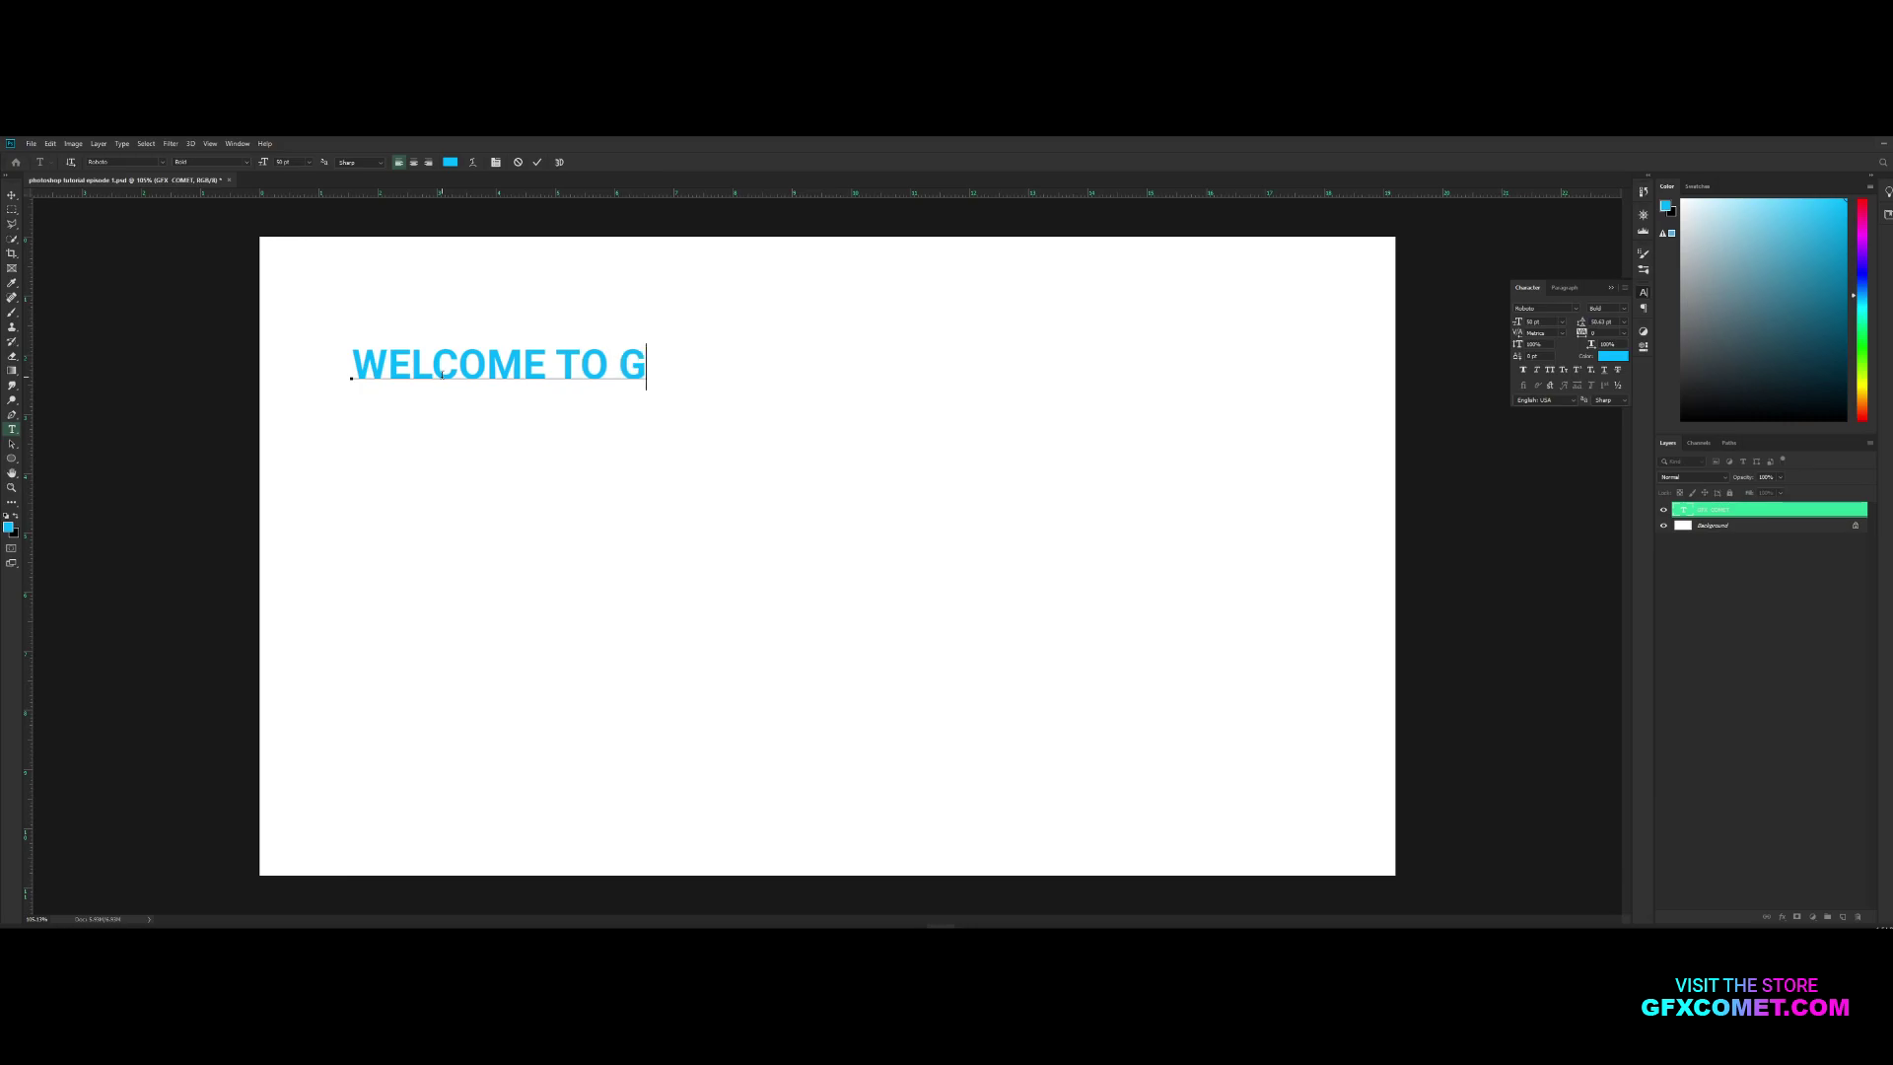
type("FX COMET")
key("Return")
type("SU")
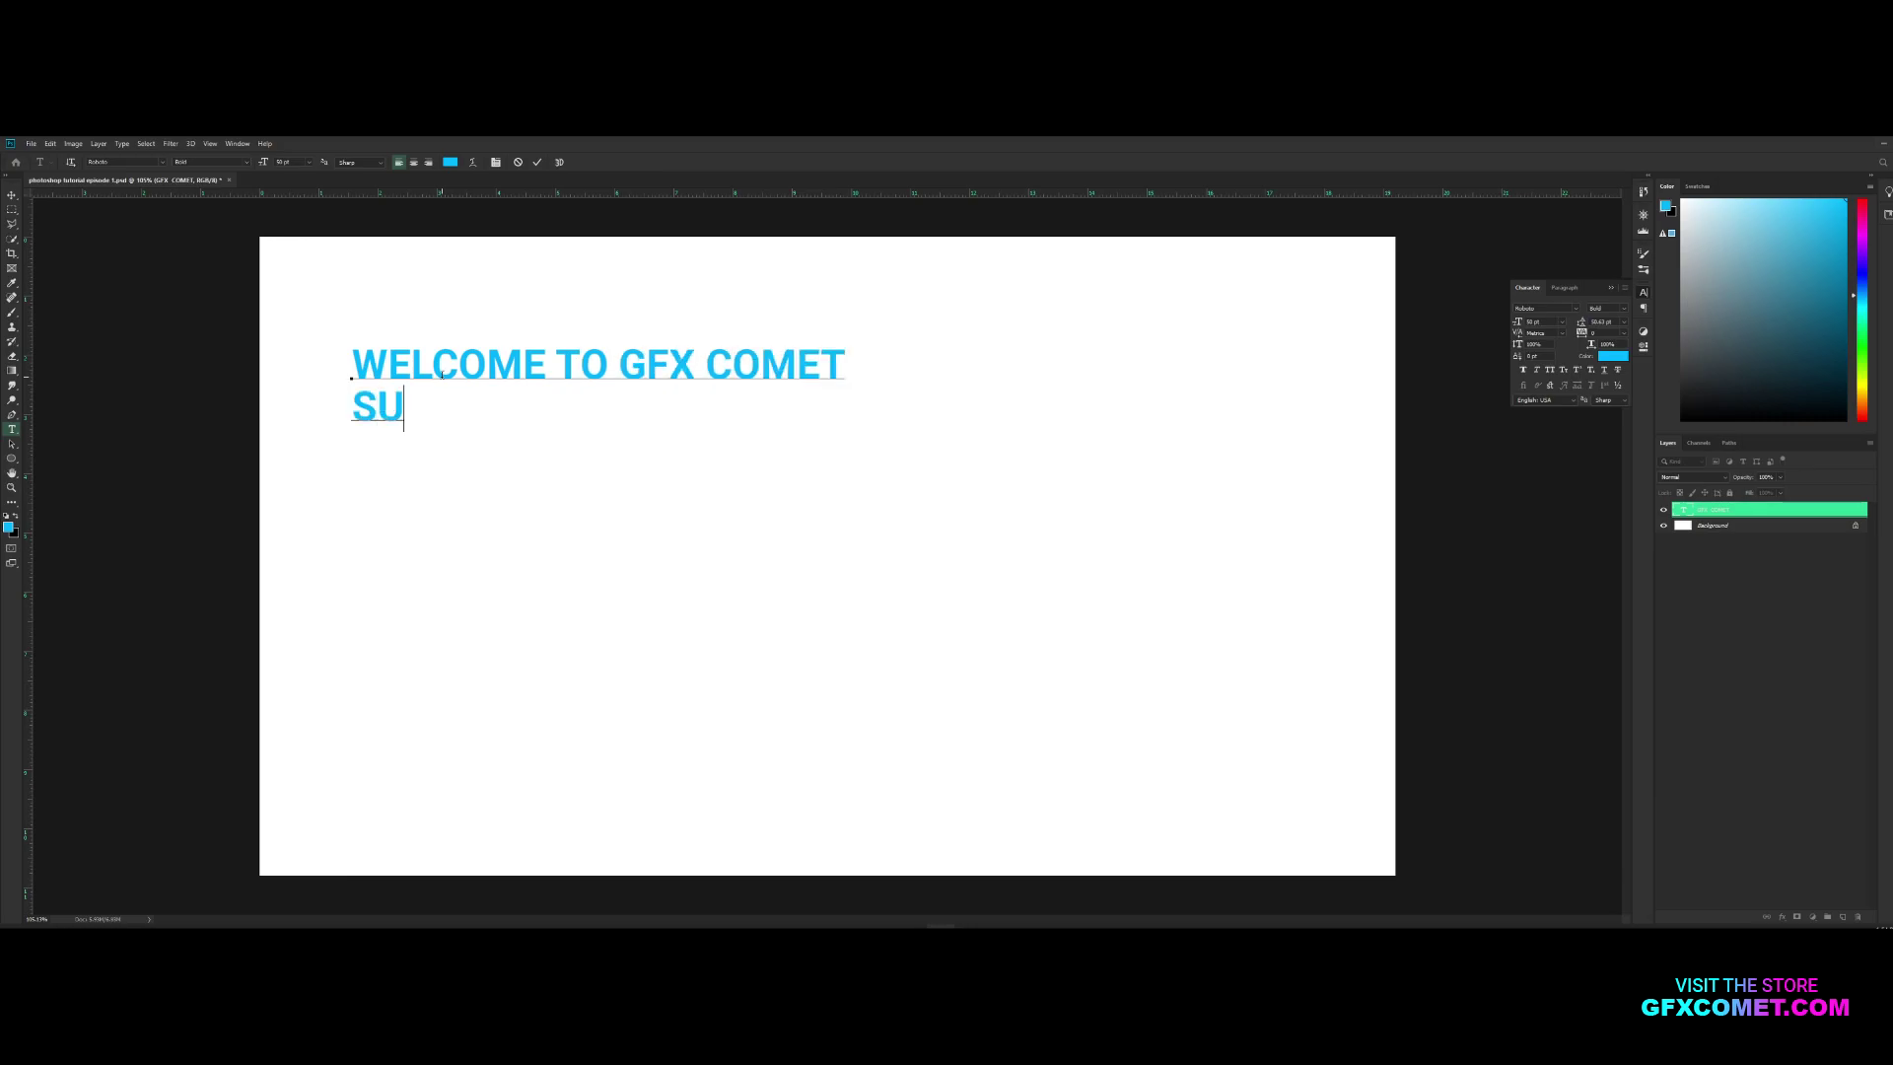
type("BSCRIBE FOR MORE")
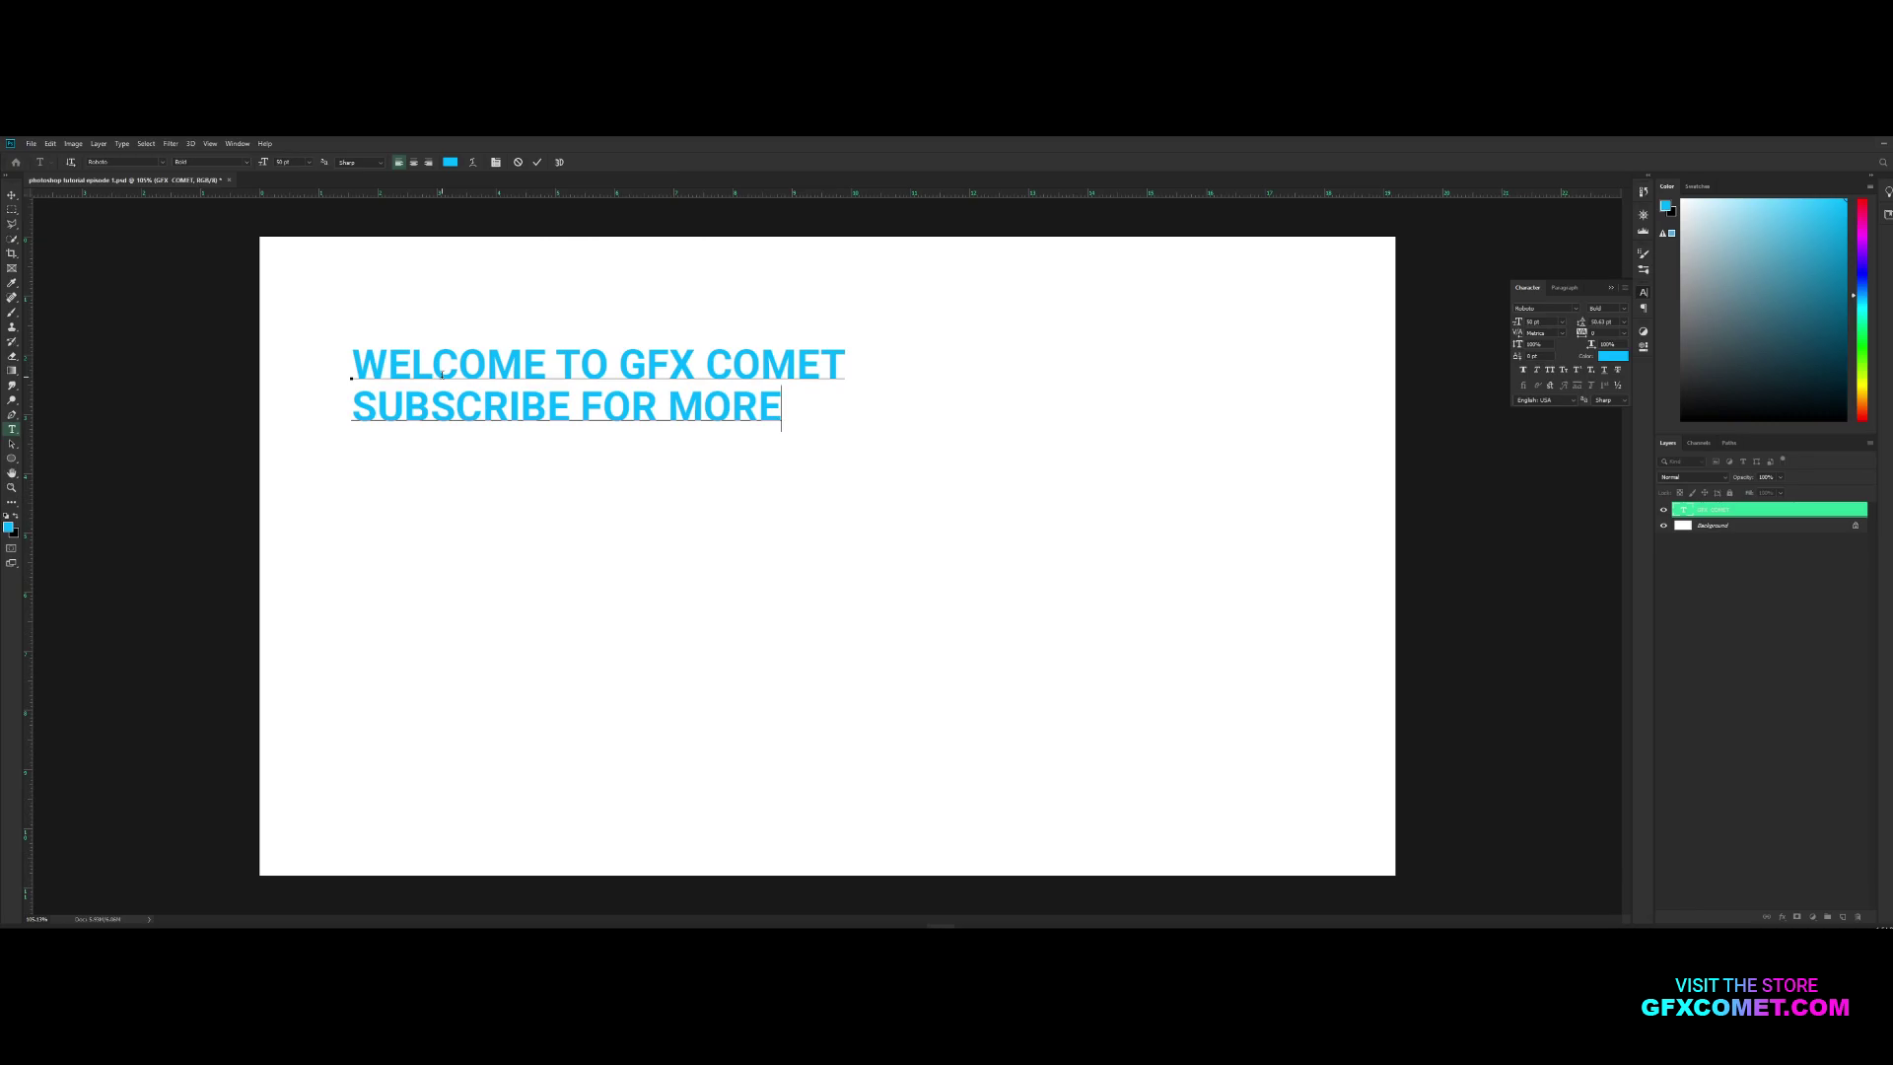
key("Return")
type("VIDEOS.")
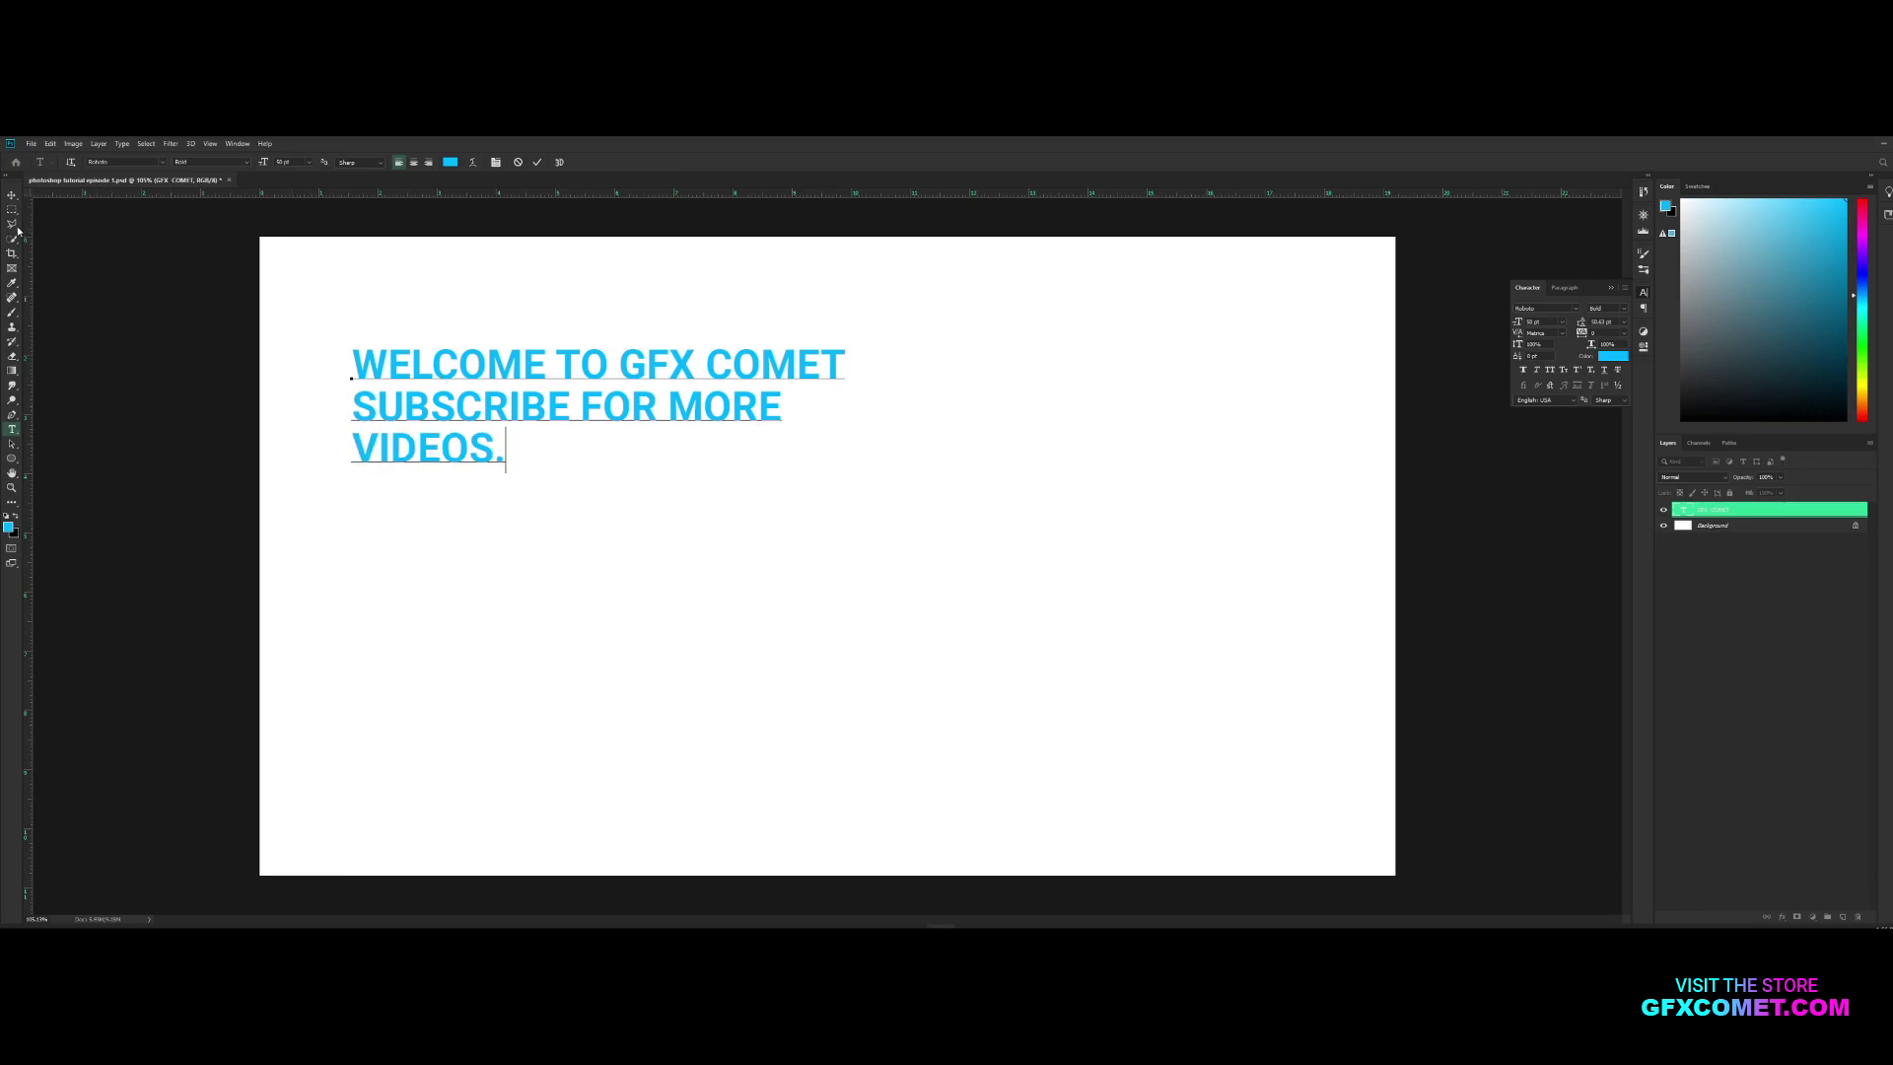
left_click(12, 194)
left_click_drag(665, 363, 969, 358)
- Try centre alignment, undo it, and move the message to the canvas's top-left corner
double_click(789, 394)
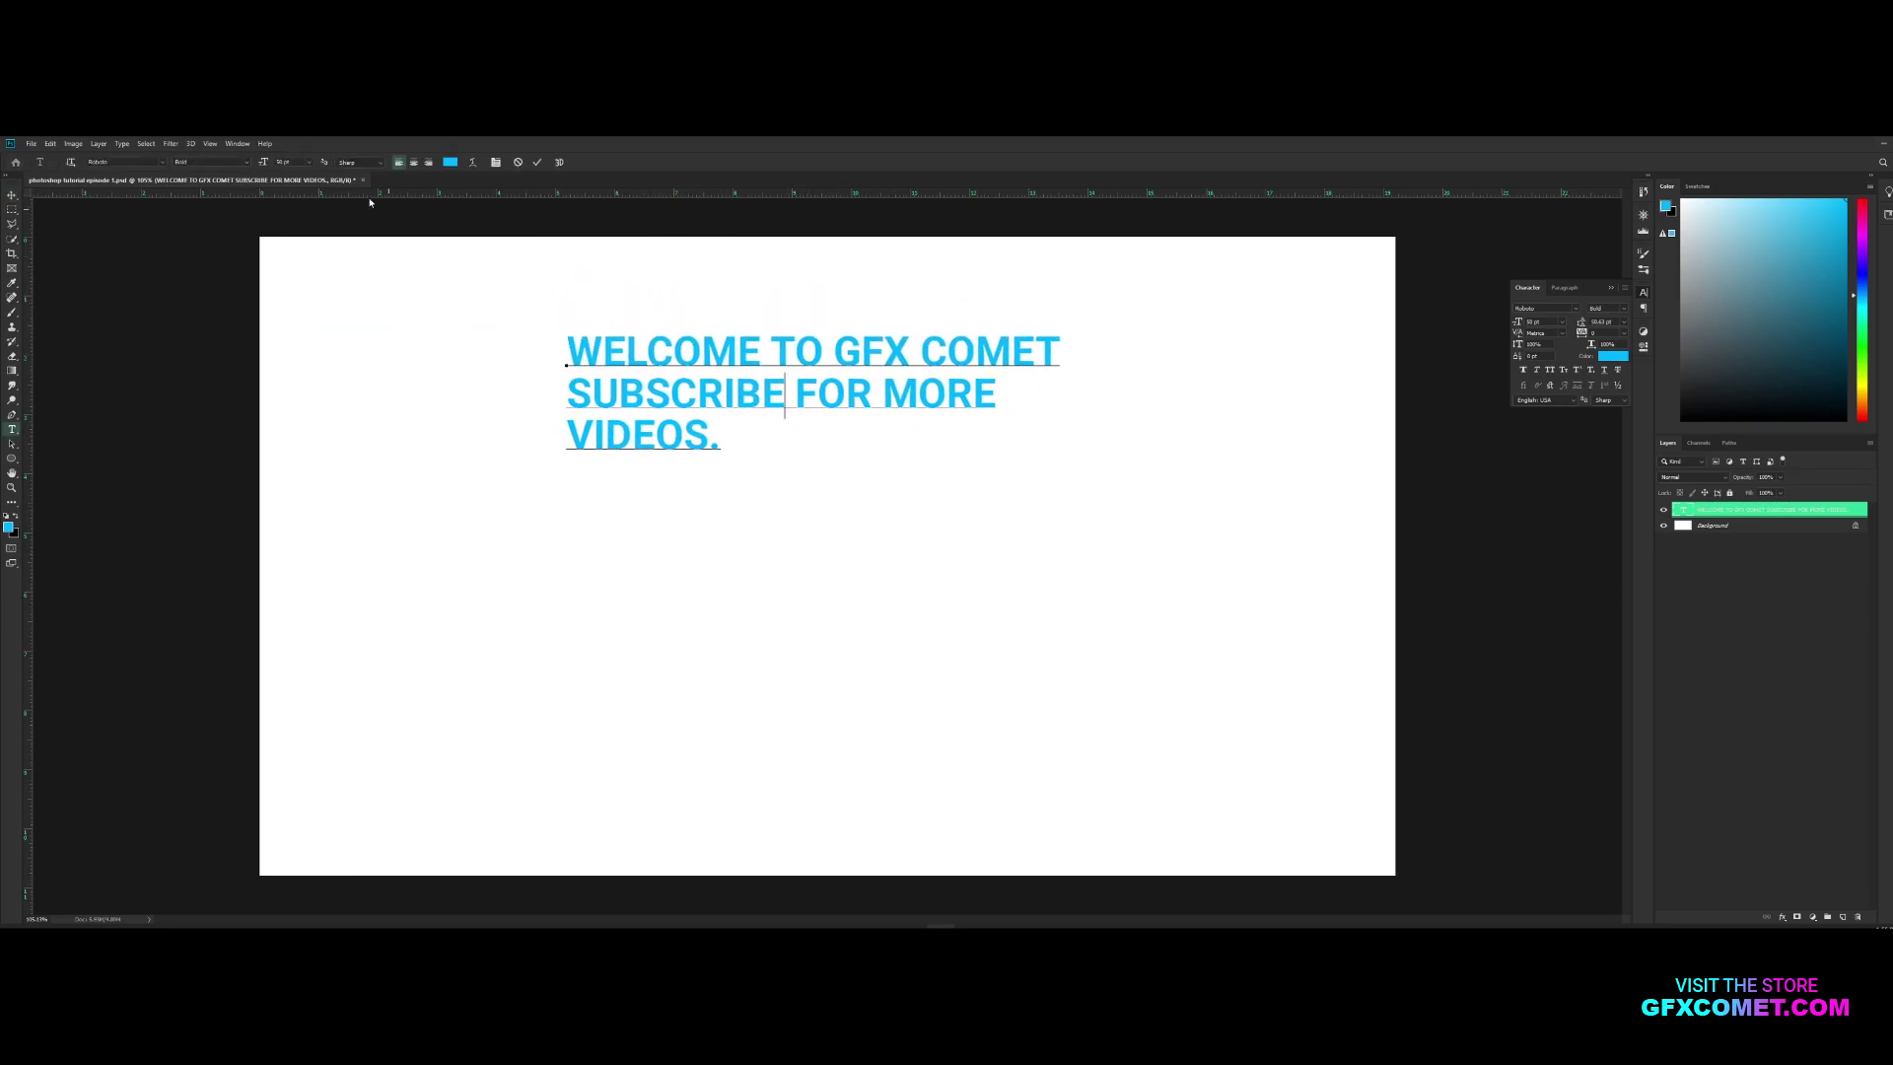
key("ctrl+a")
left_click(414, 162)
left_click(12, 194)
left_click_drag(837, 392, 1081, 555)
key("ctrl+z")
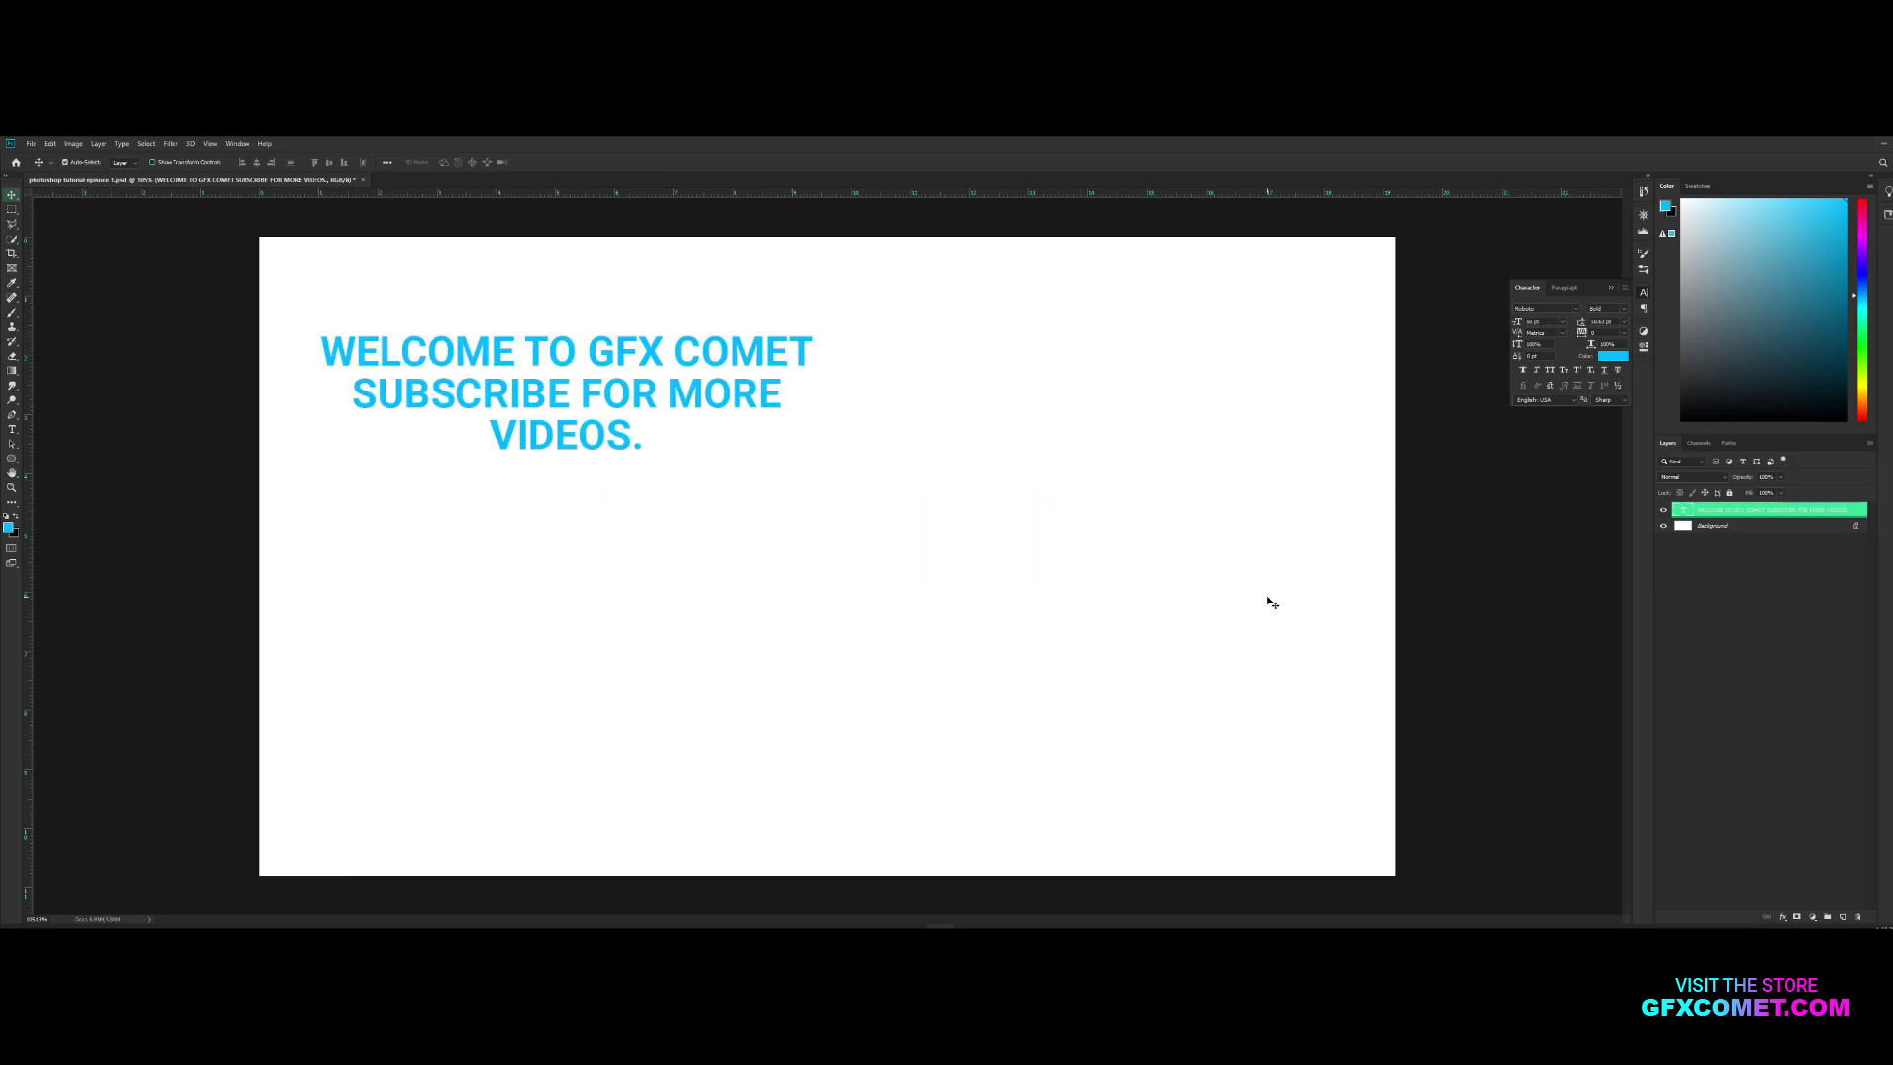
key("ctrl+z")
left_click_drag(907, 395, 636, 316)
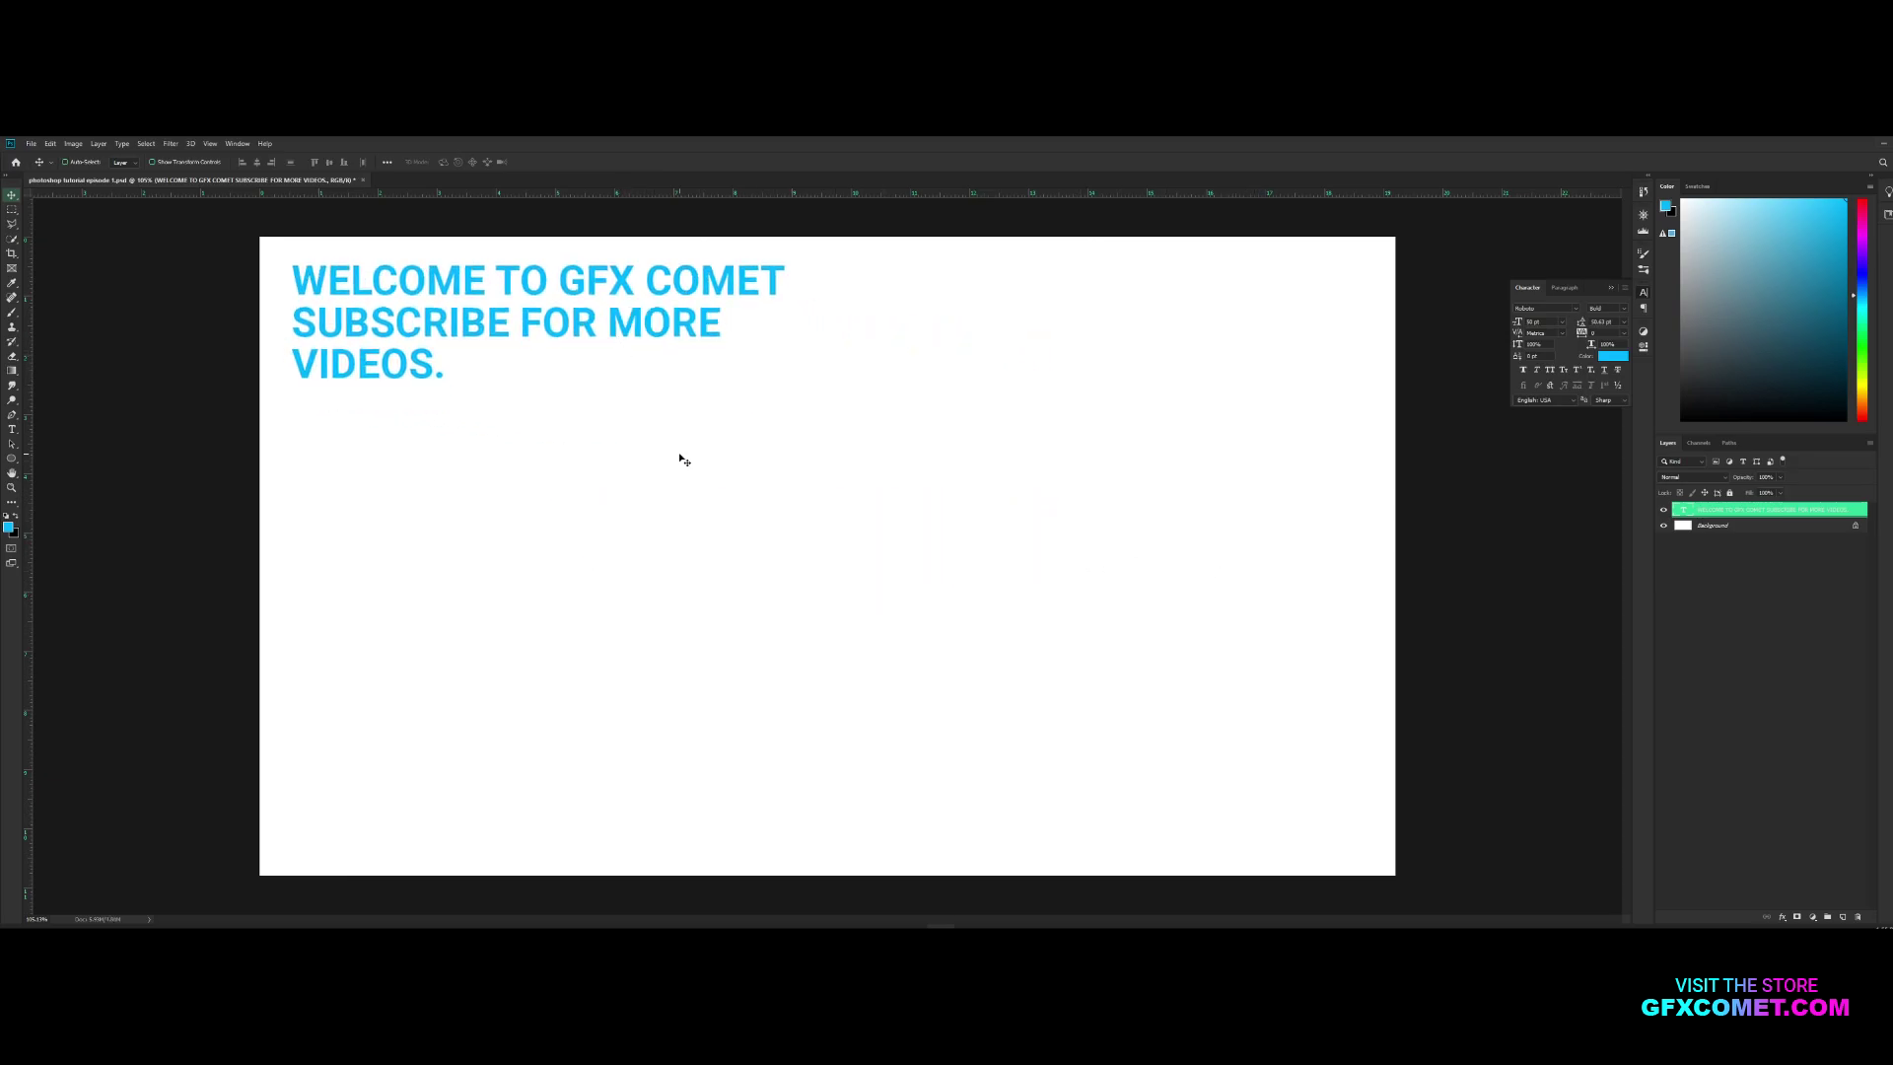
- Recolour all the message text dark grey, 353535
key("t")
left_click(605, 325)
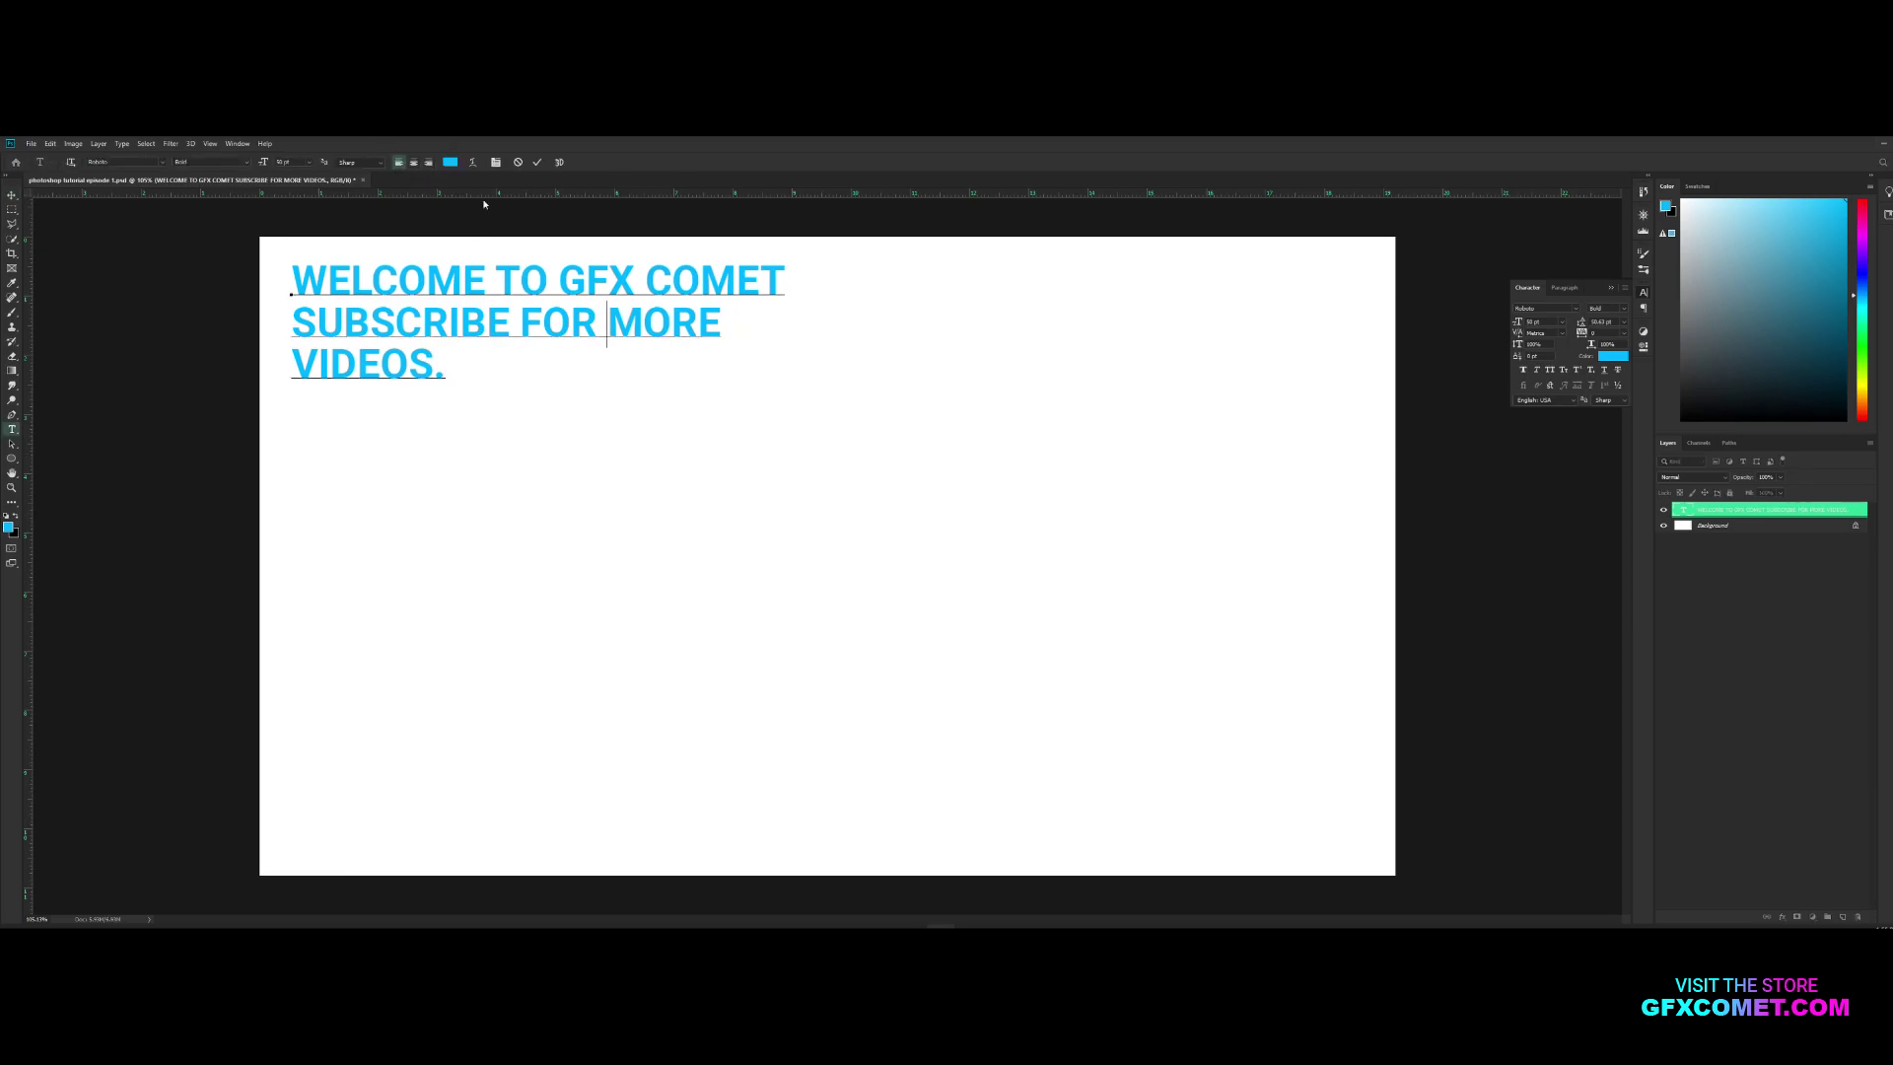
key("ctrl+a")
left_click(449, 162)
type("414141")
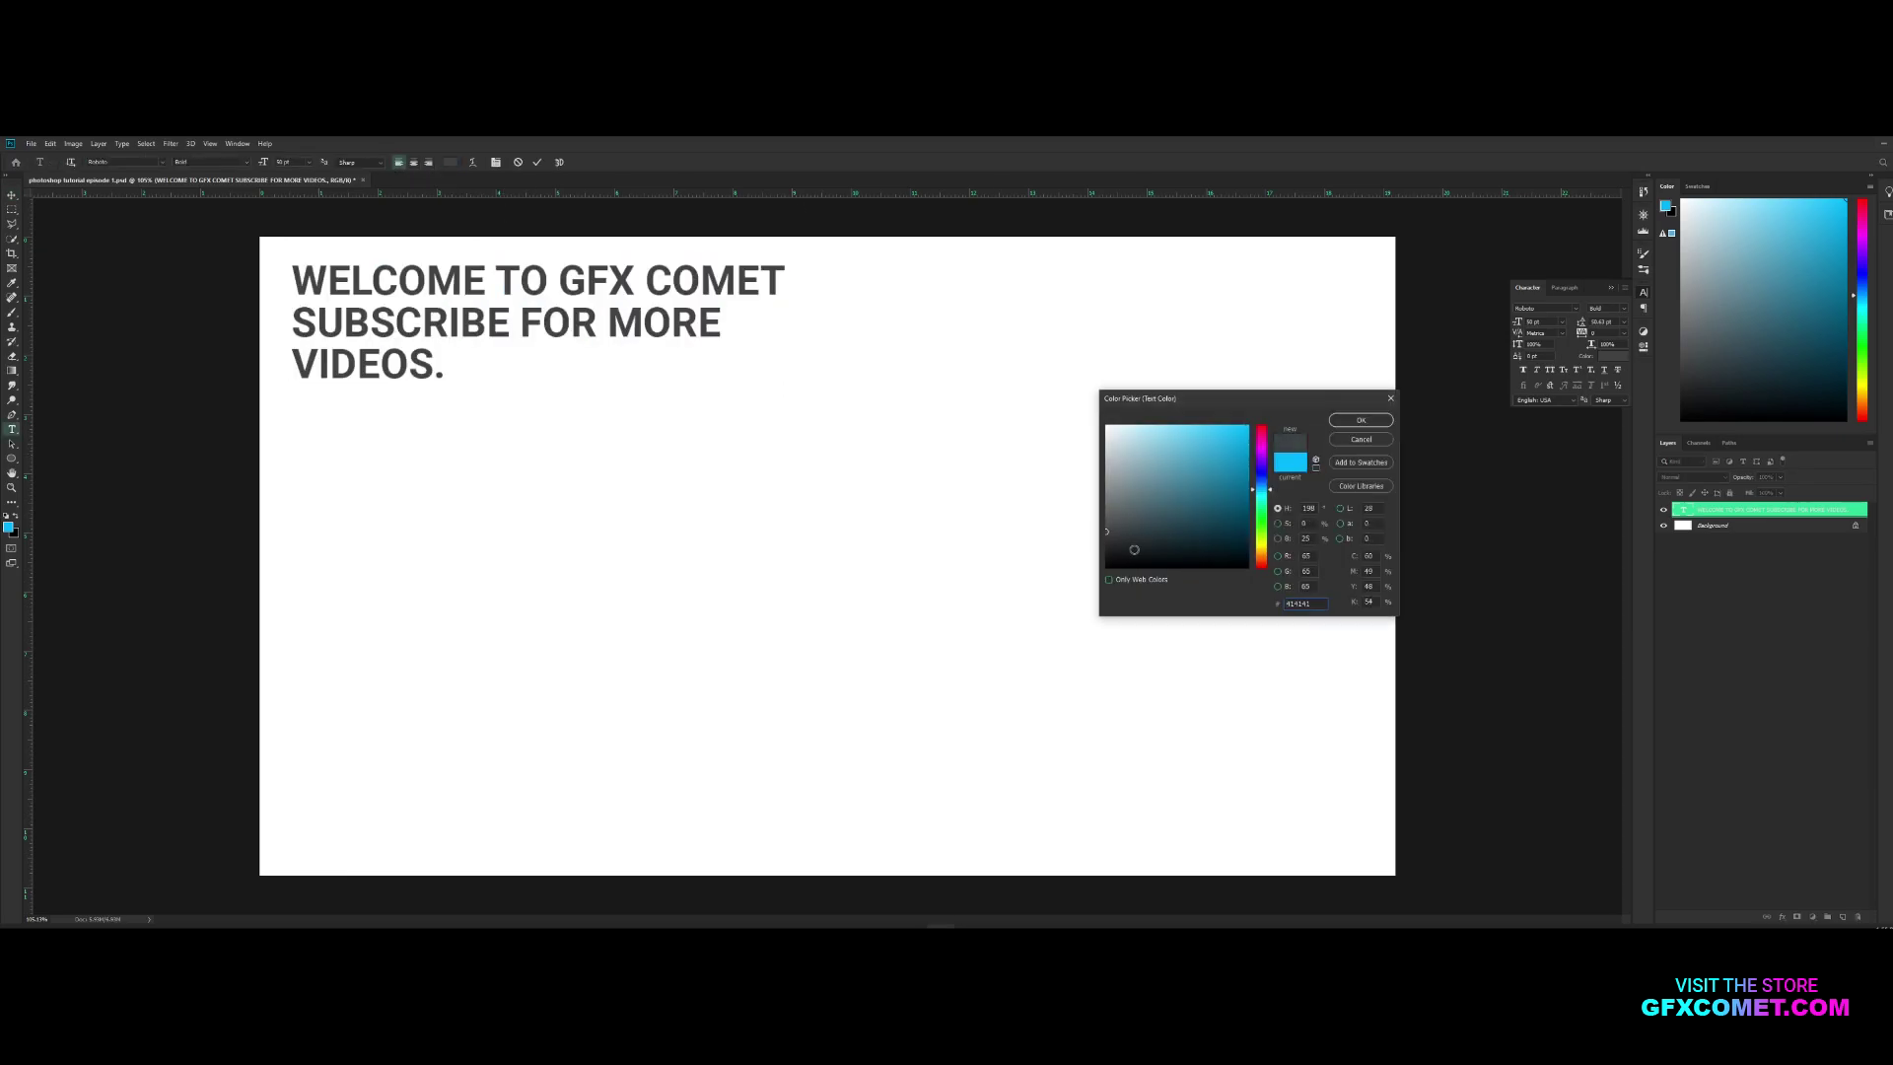
left_click_drag(1132, 546, 1060, 536)
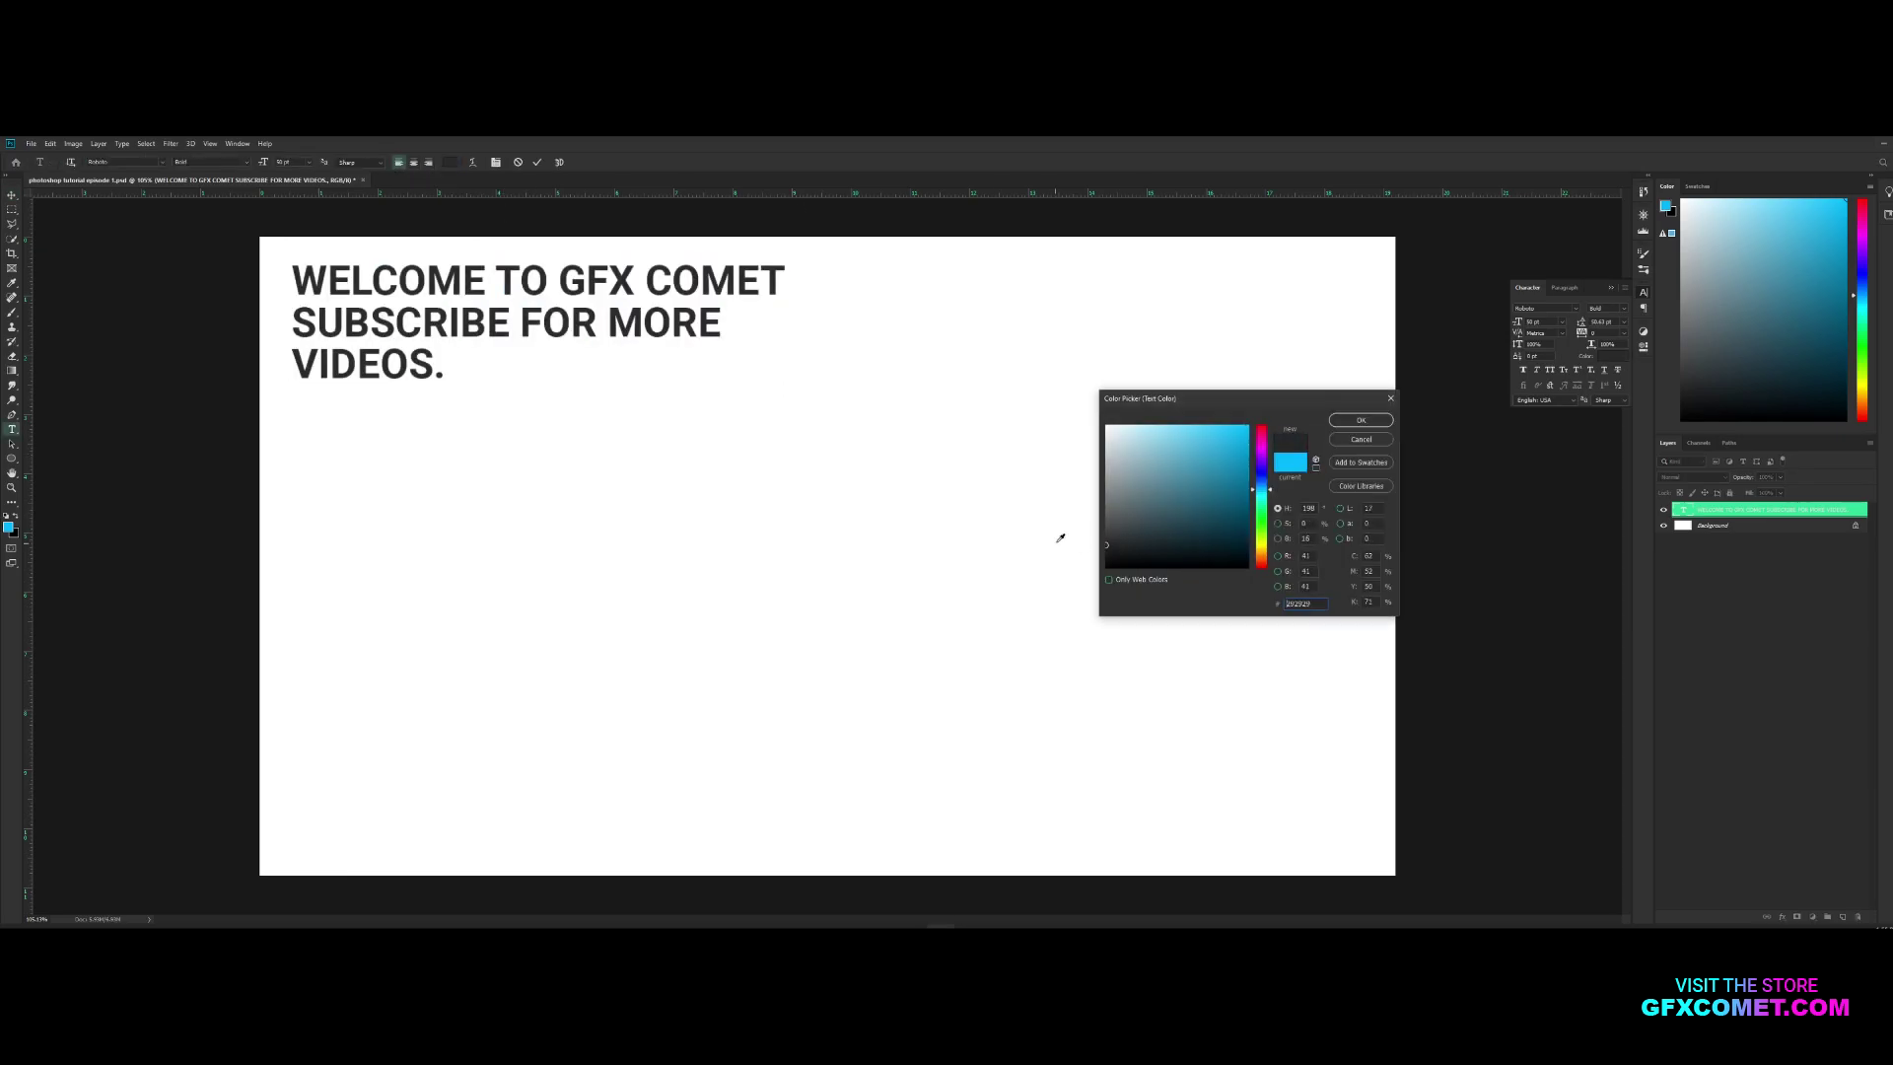
left_click(1360, 420)
key("ctrl+h")
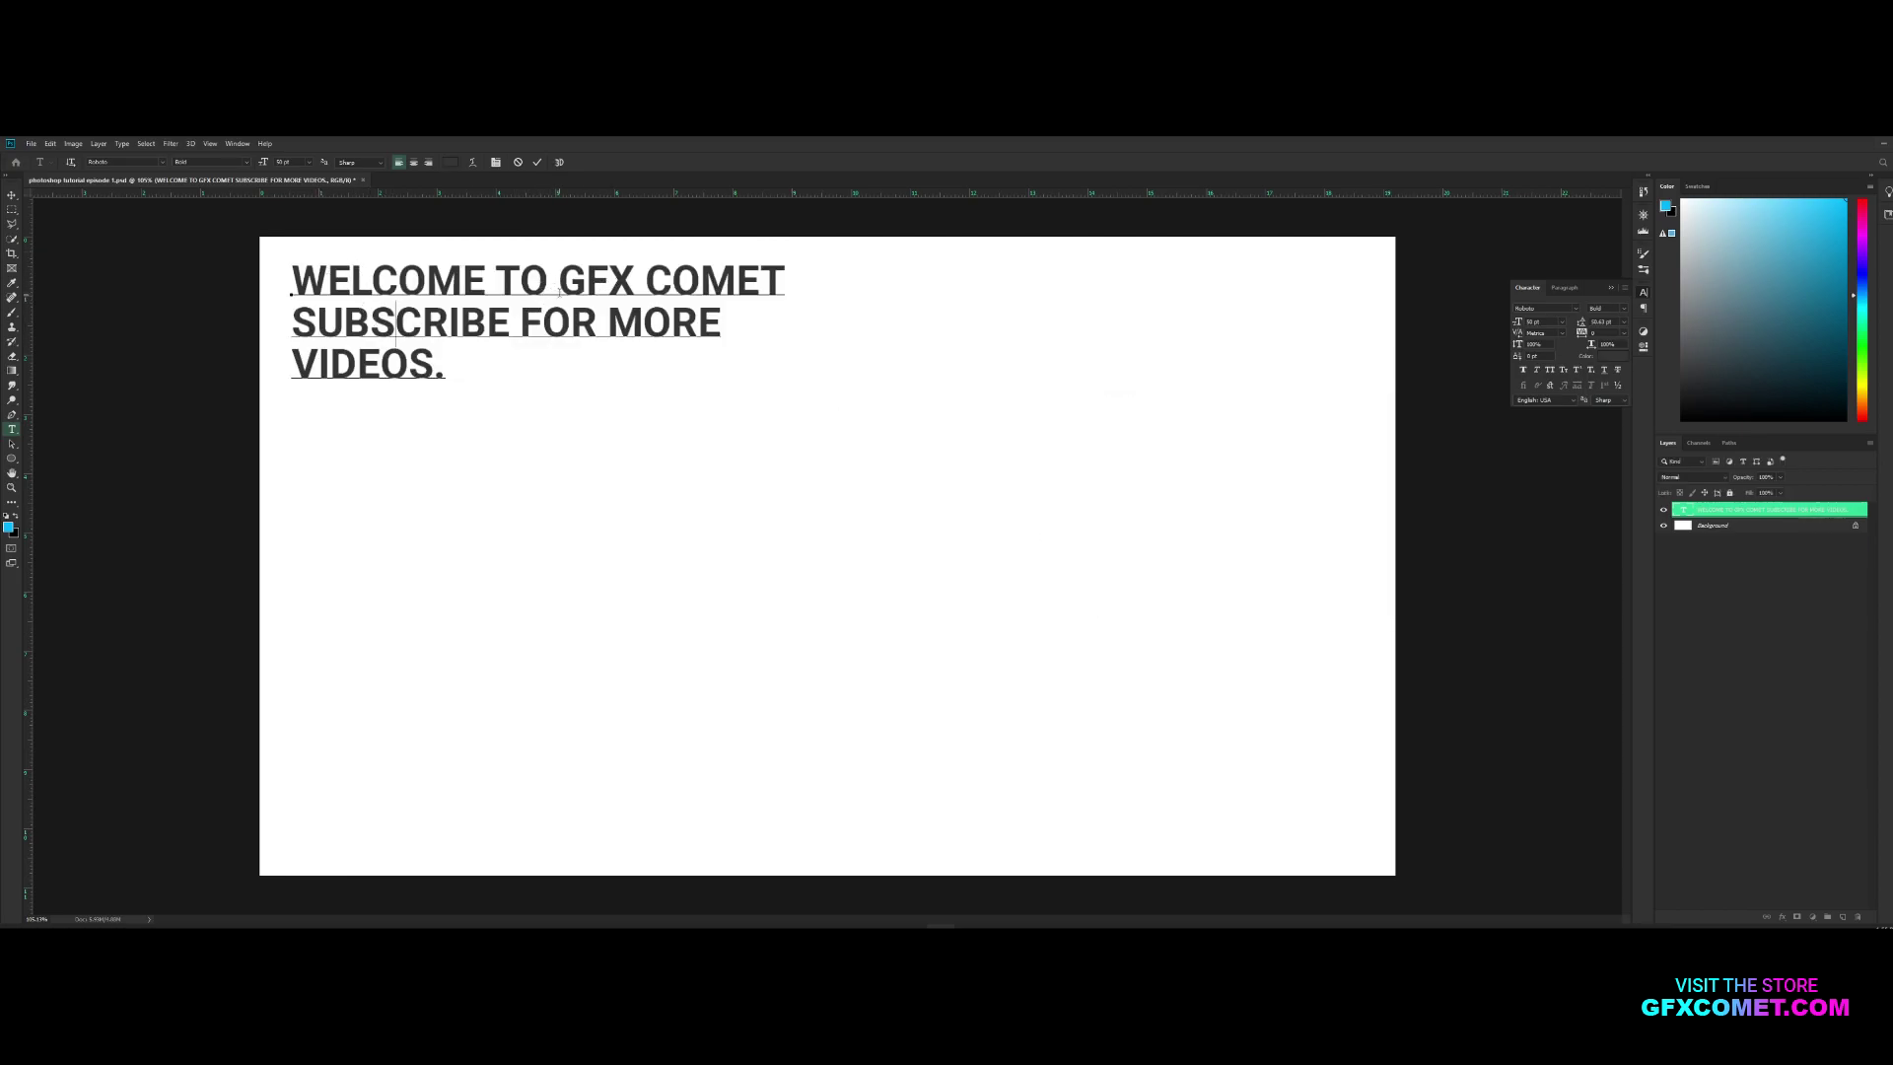
- Make the word SUBSCRIBE Black weight and colour it red, e45656
left_click_drag(296, 326, 510, 325)
left_click(252, 165)
left_click(212, 265)
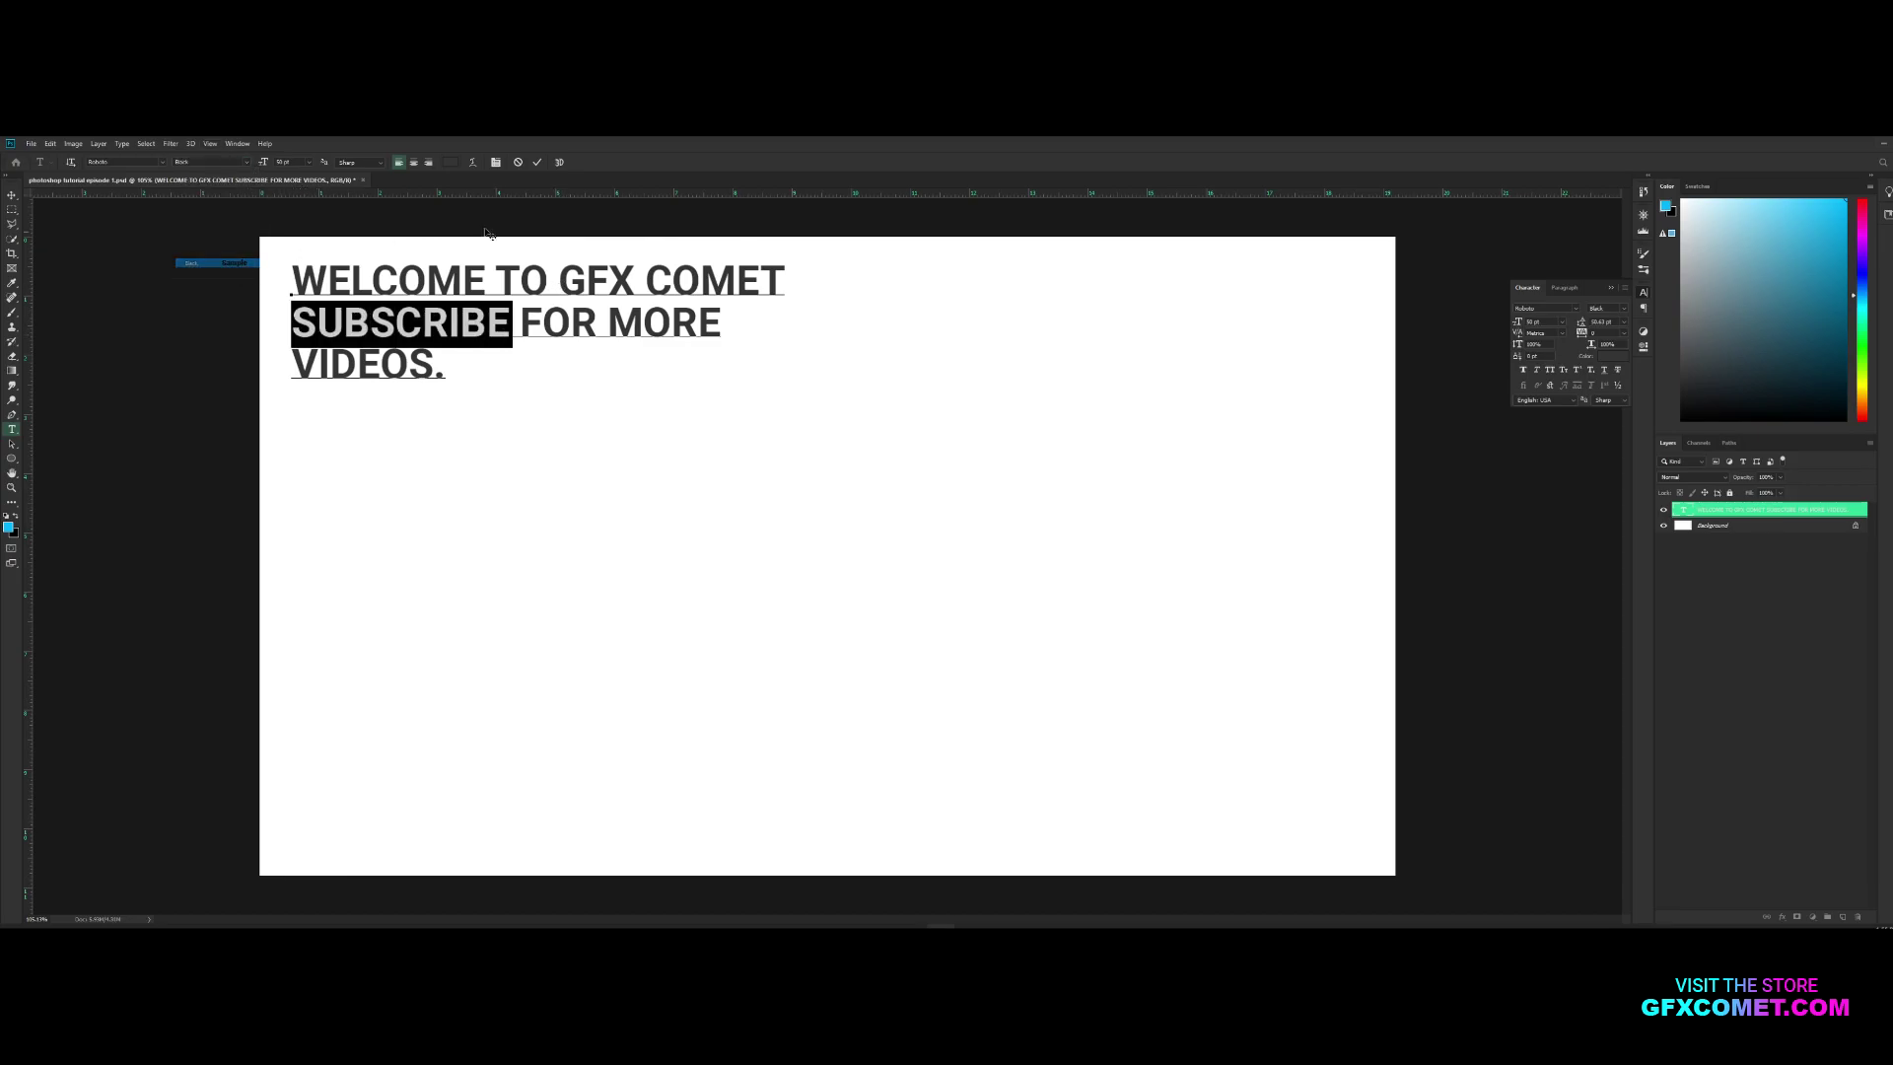
left_click(450, 163)
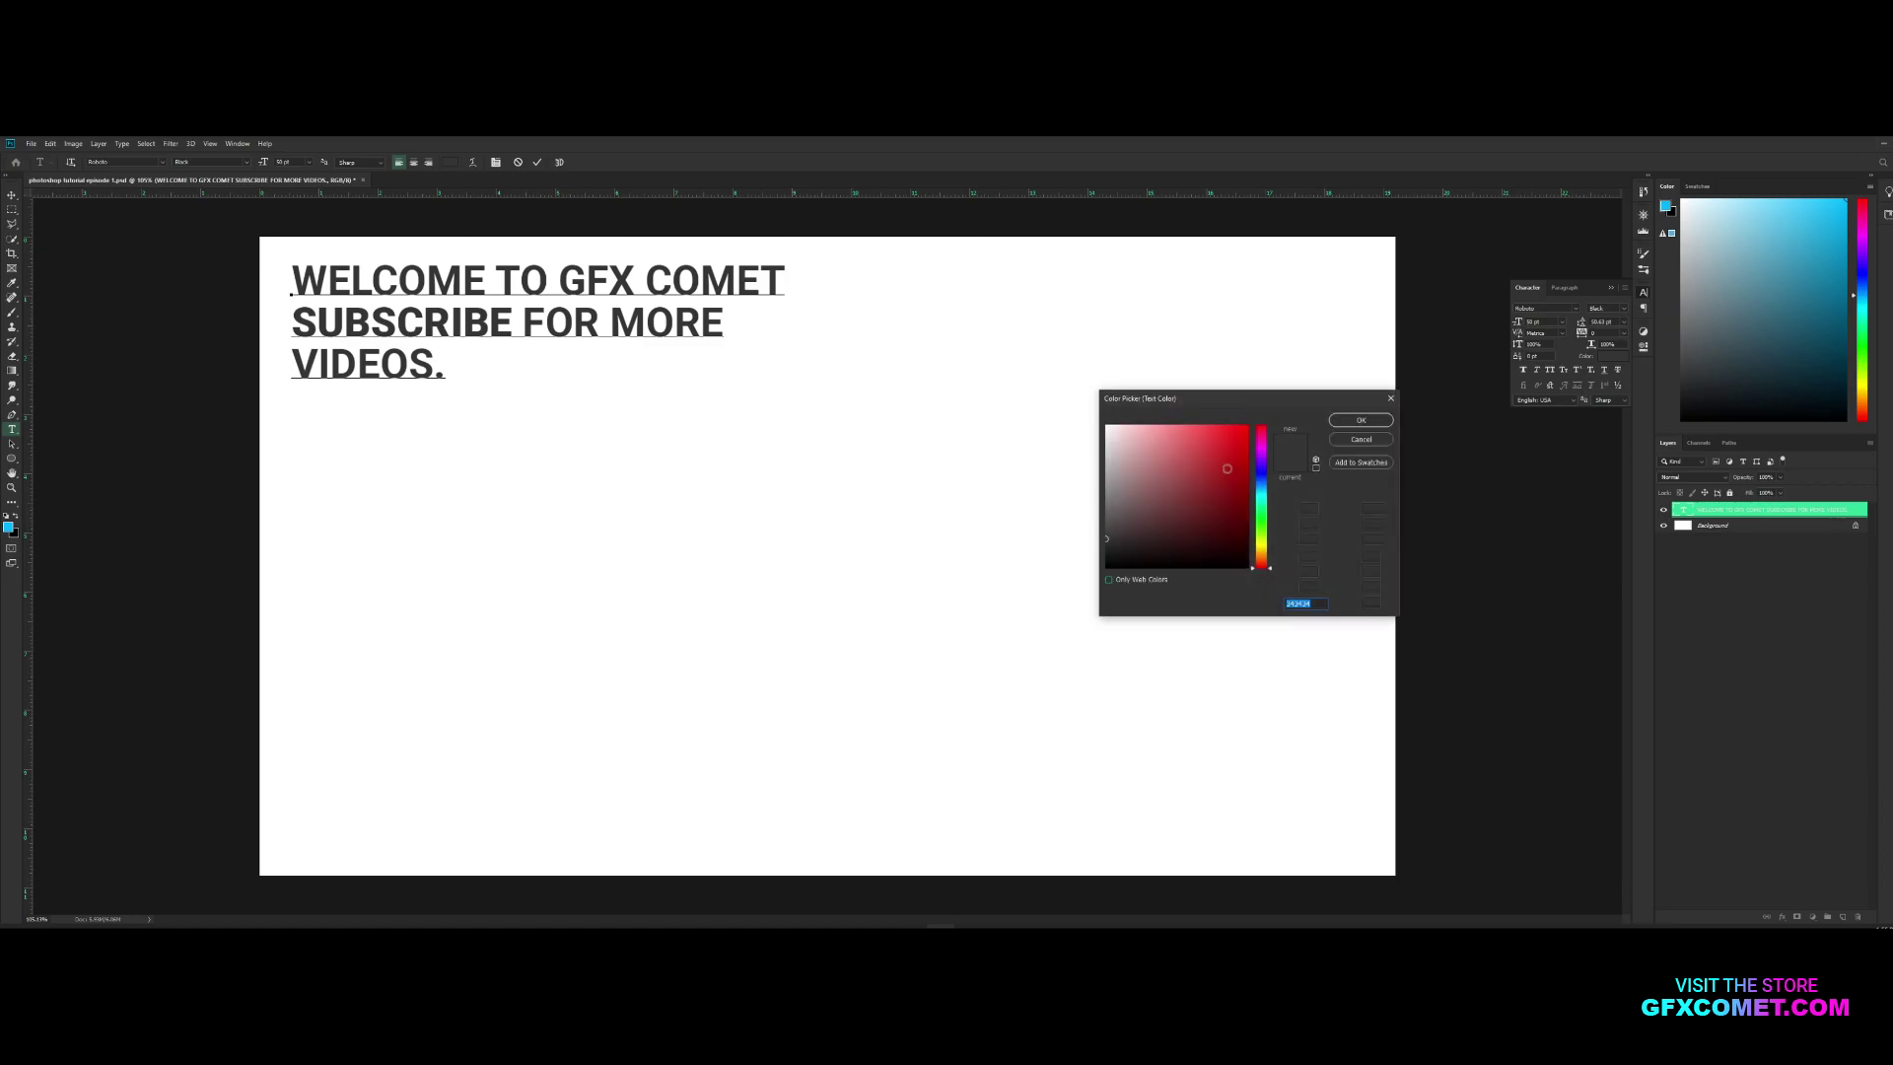
type("e45656")
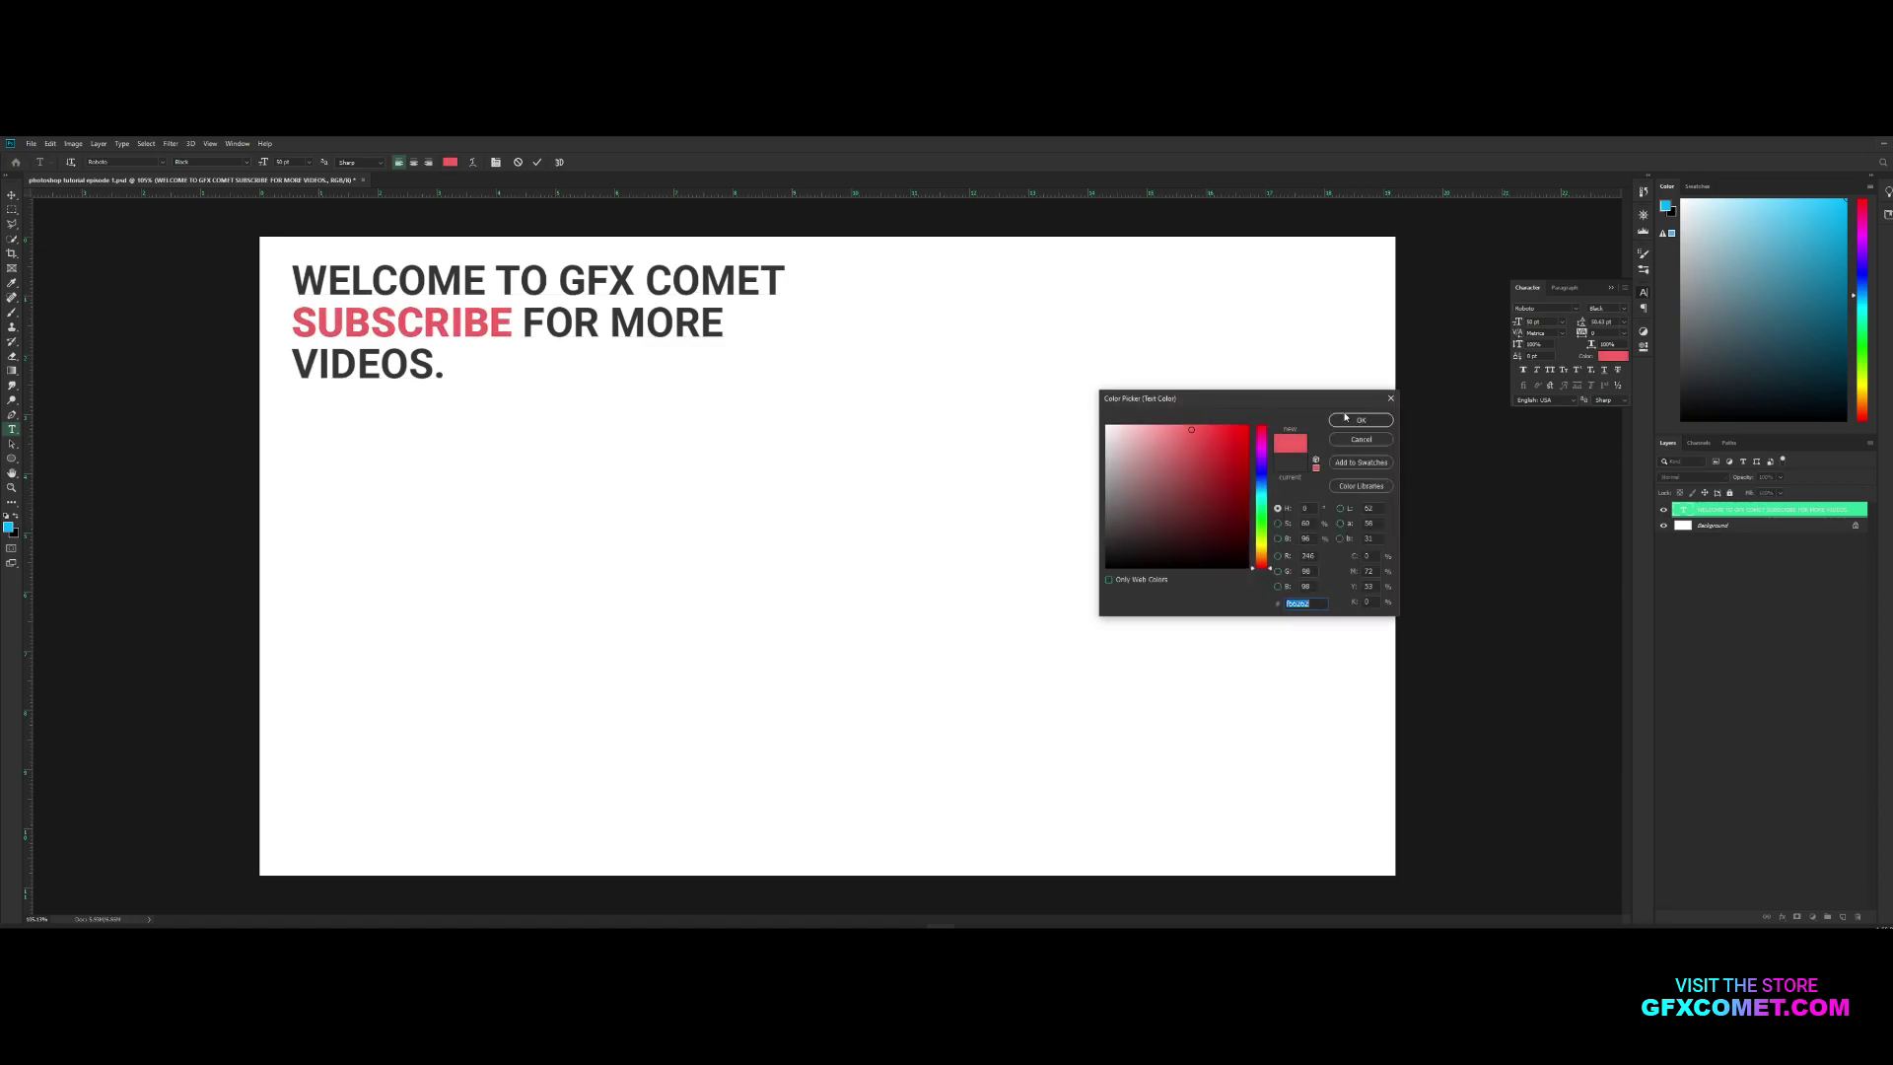
left_click(1360, 420)
left_click(274, 274)
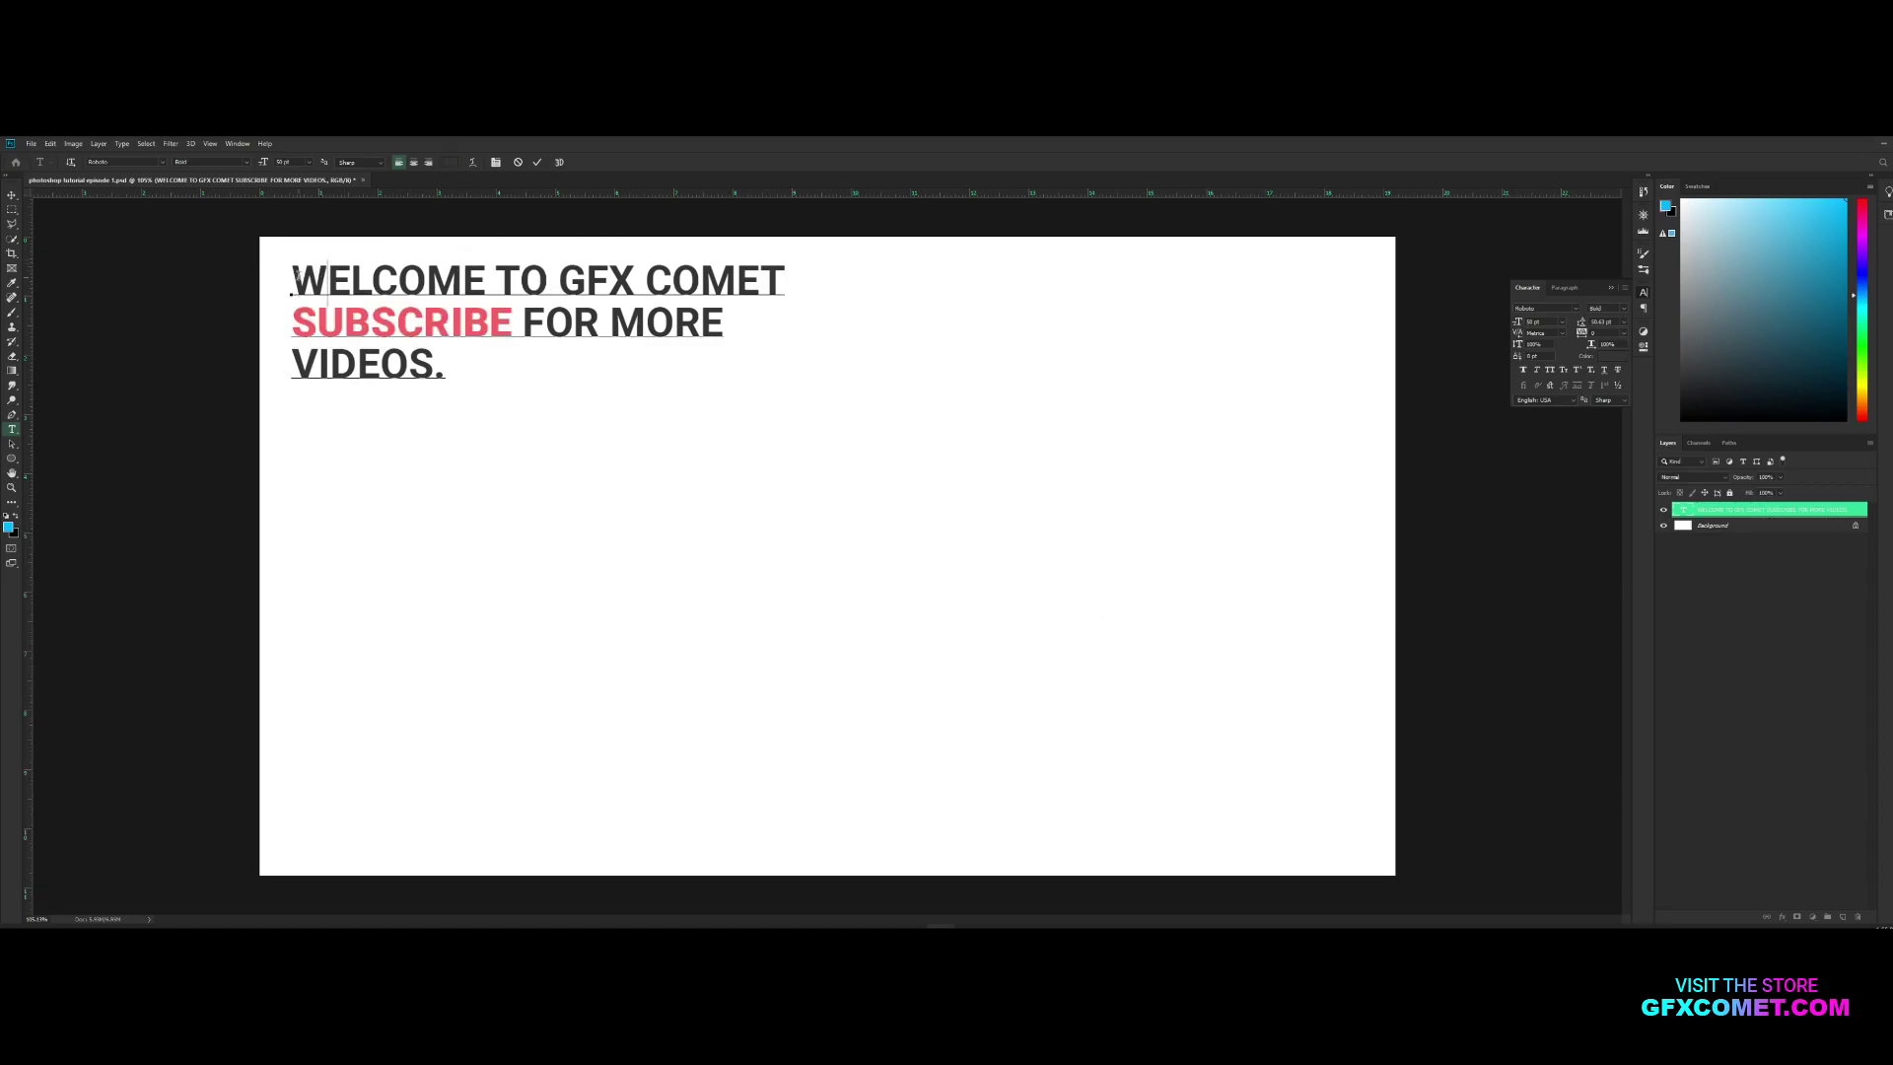
- Set WELCOME TO GFX COMET and FOR MORE VIDEOS. to Medium weight, then move the block toward centre
left_click_drag(292, 279, 725, 325)
left_click(318, 286)
key("ctrl+a")
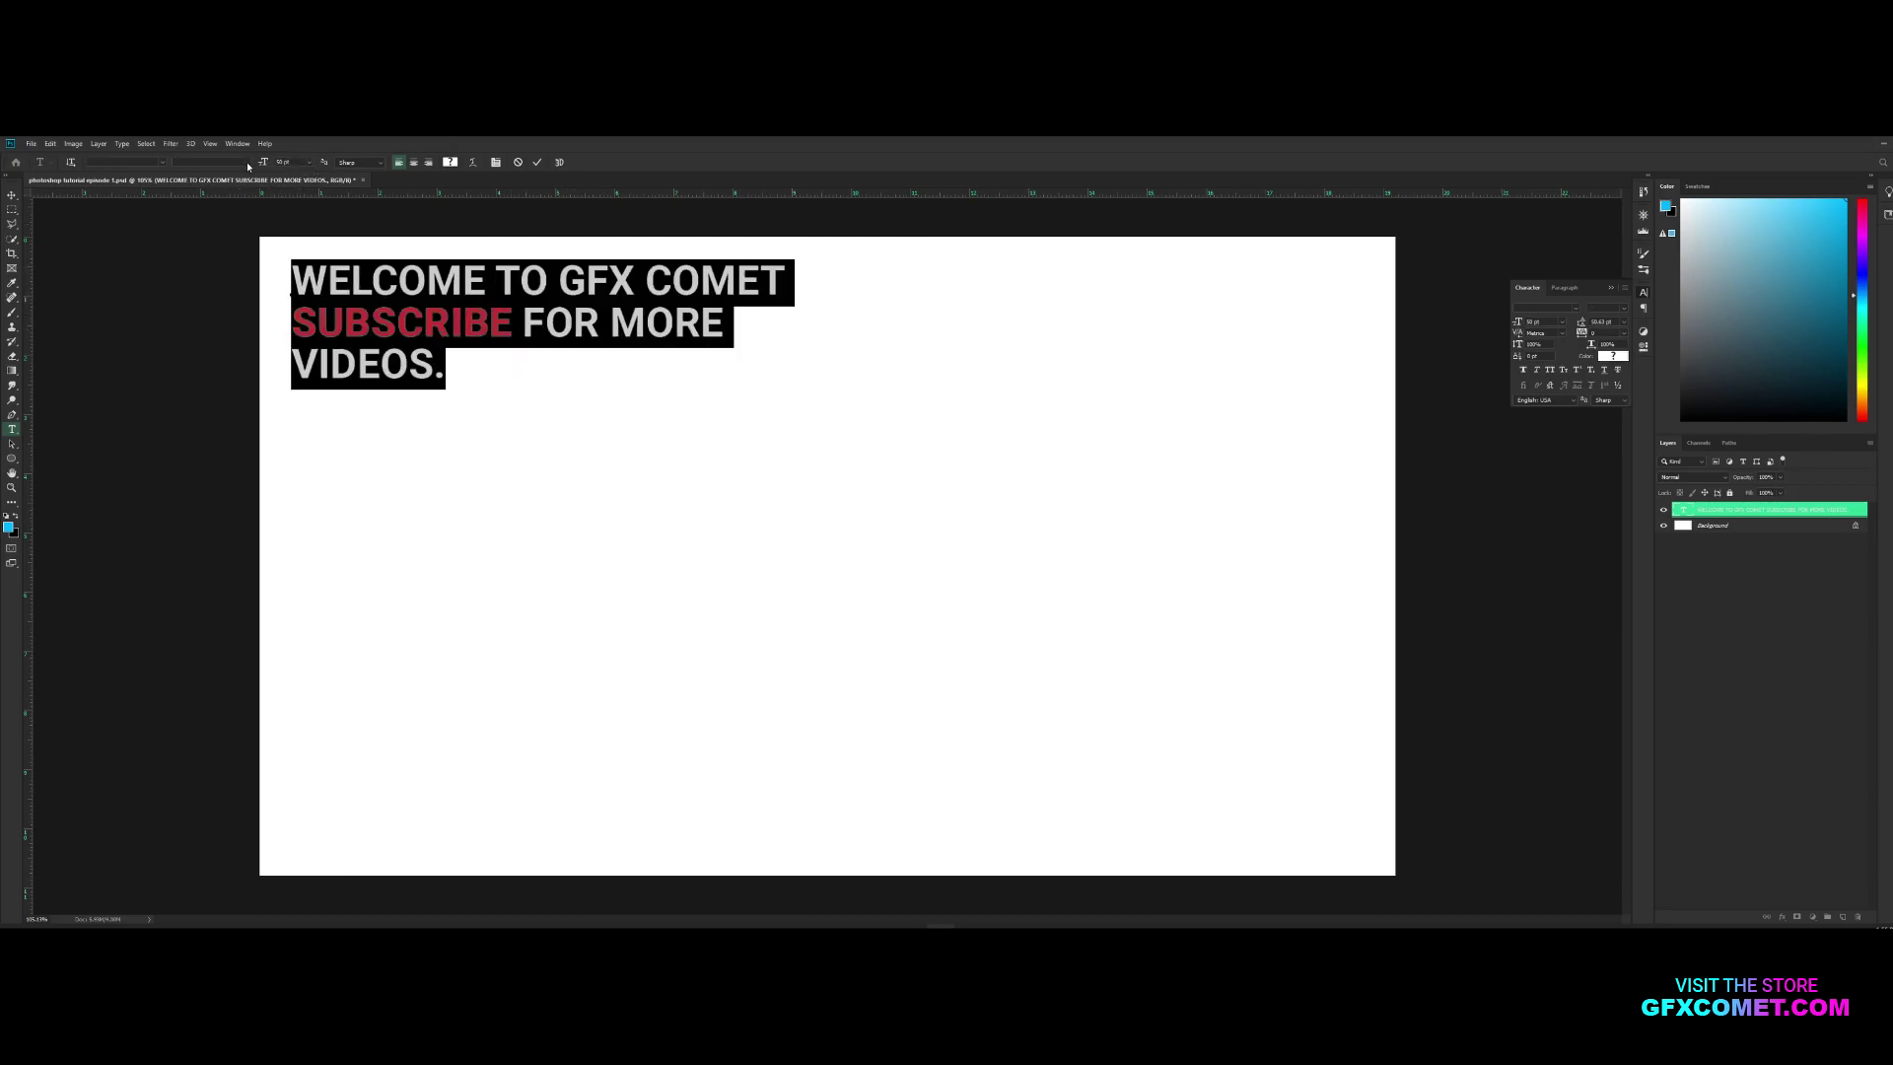
left_click(463, 279)
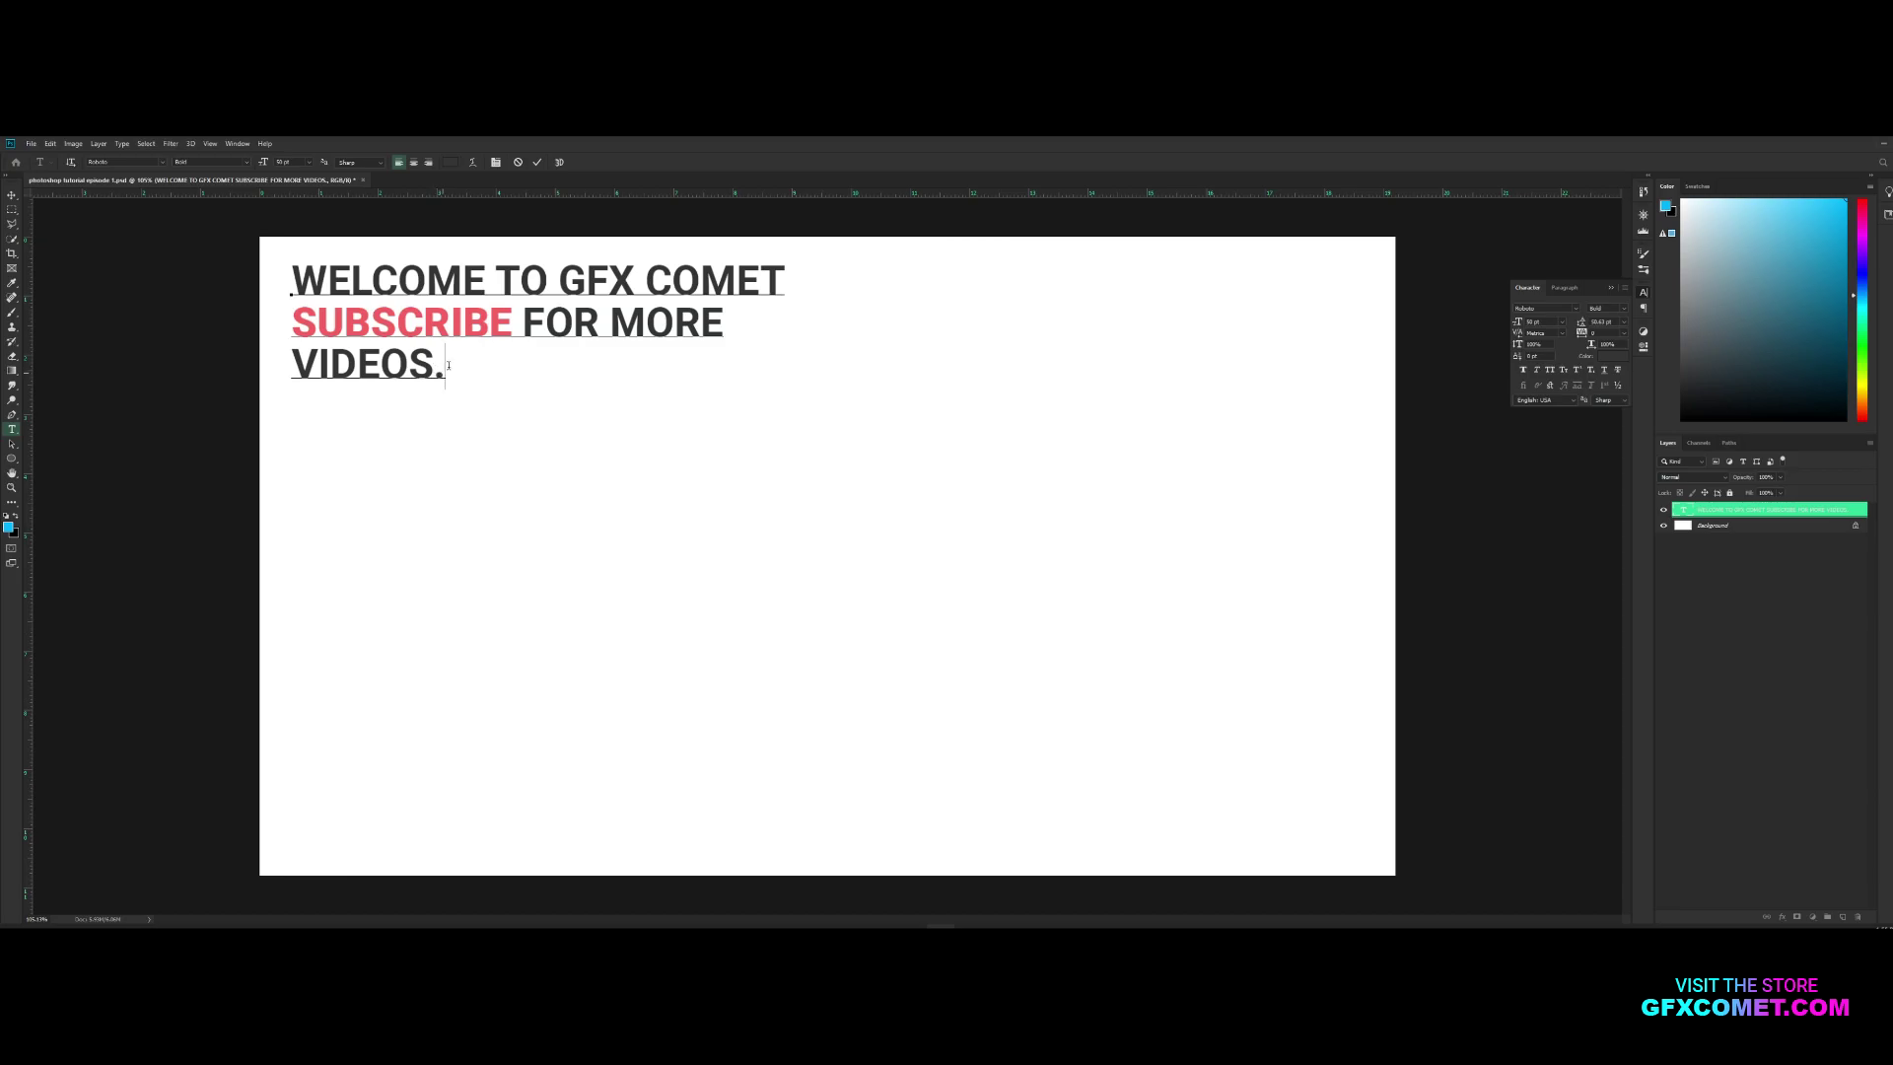
left_click_drag(445, 371, 514, 320)
left_click(210, 162)
left_click(212, 229)
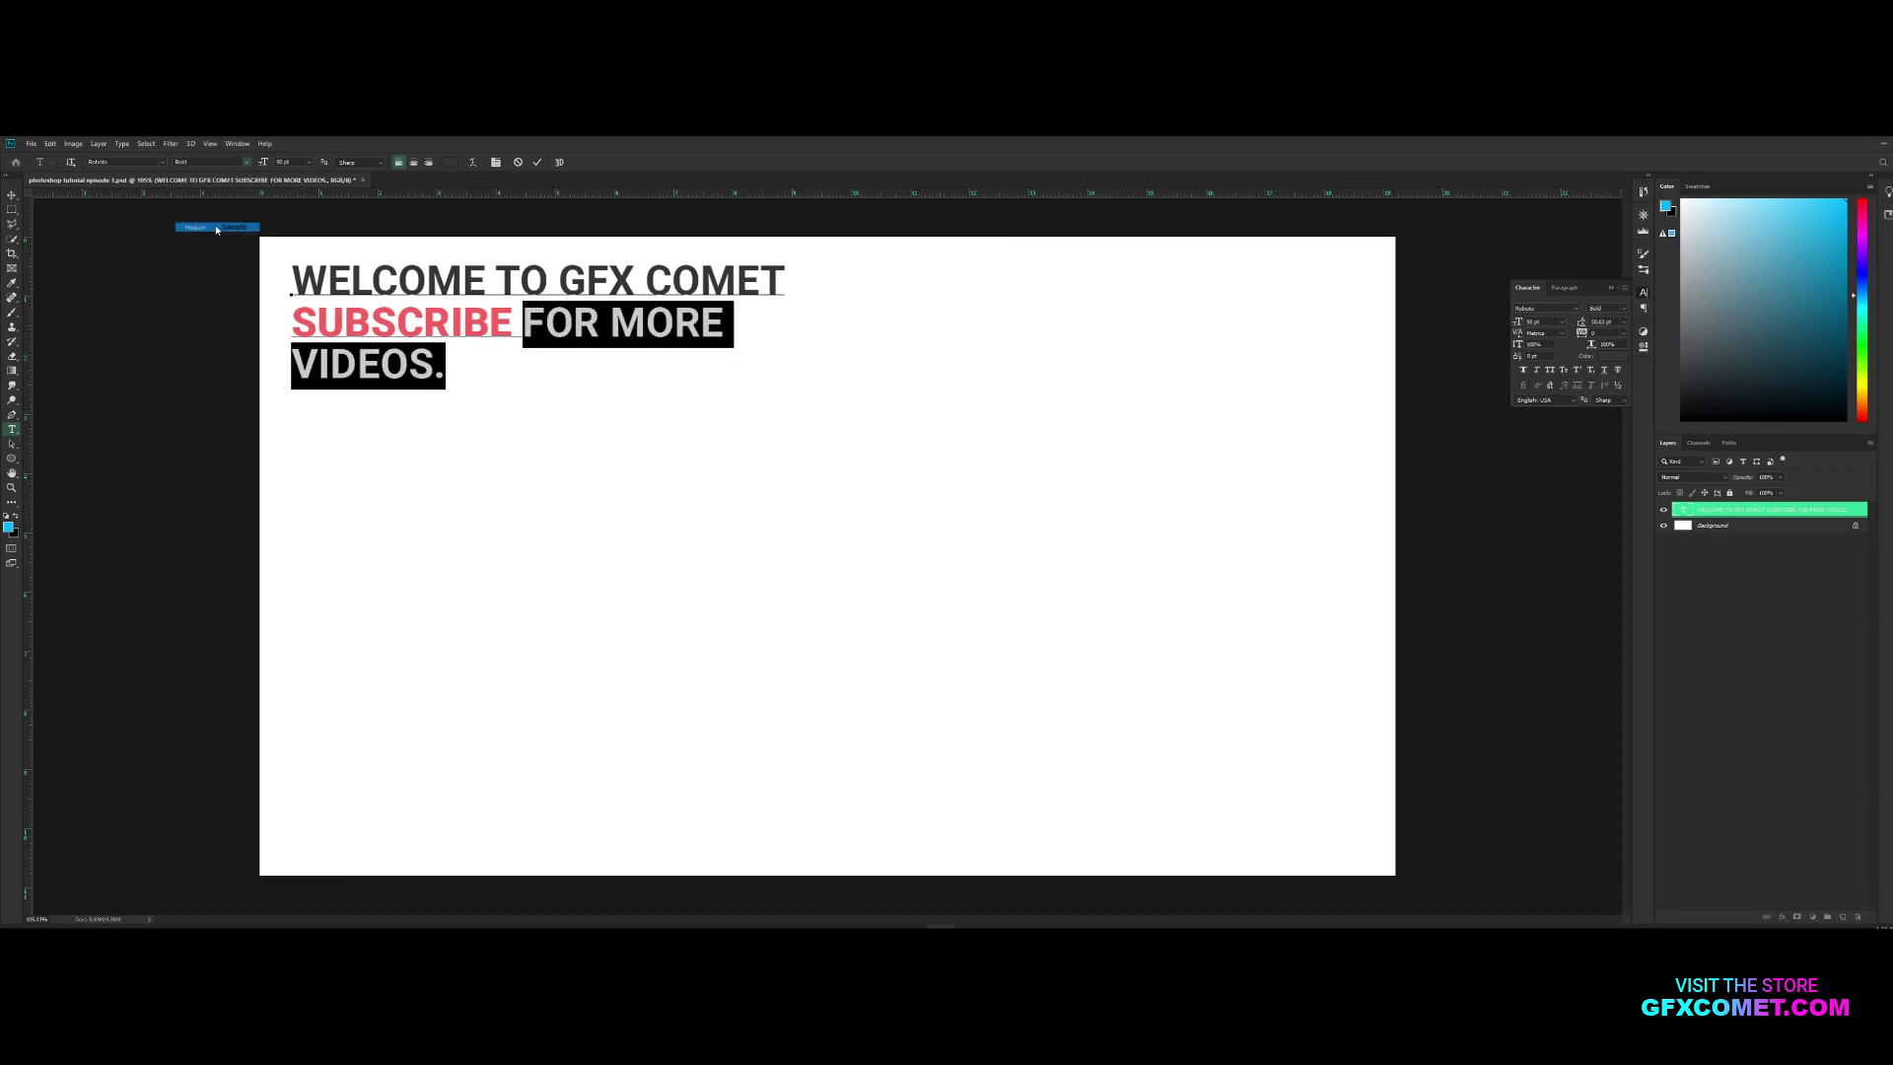
left_click_drag(286, 279, 784, 282)
left_click(210, 161)
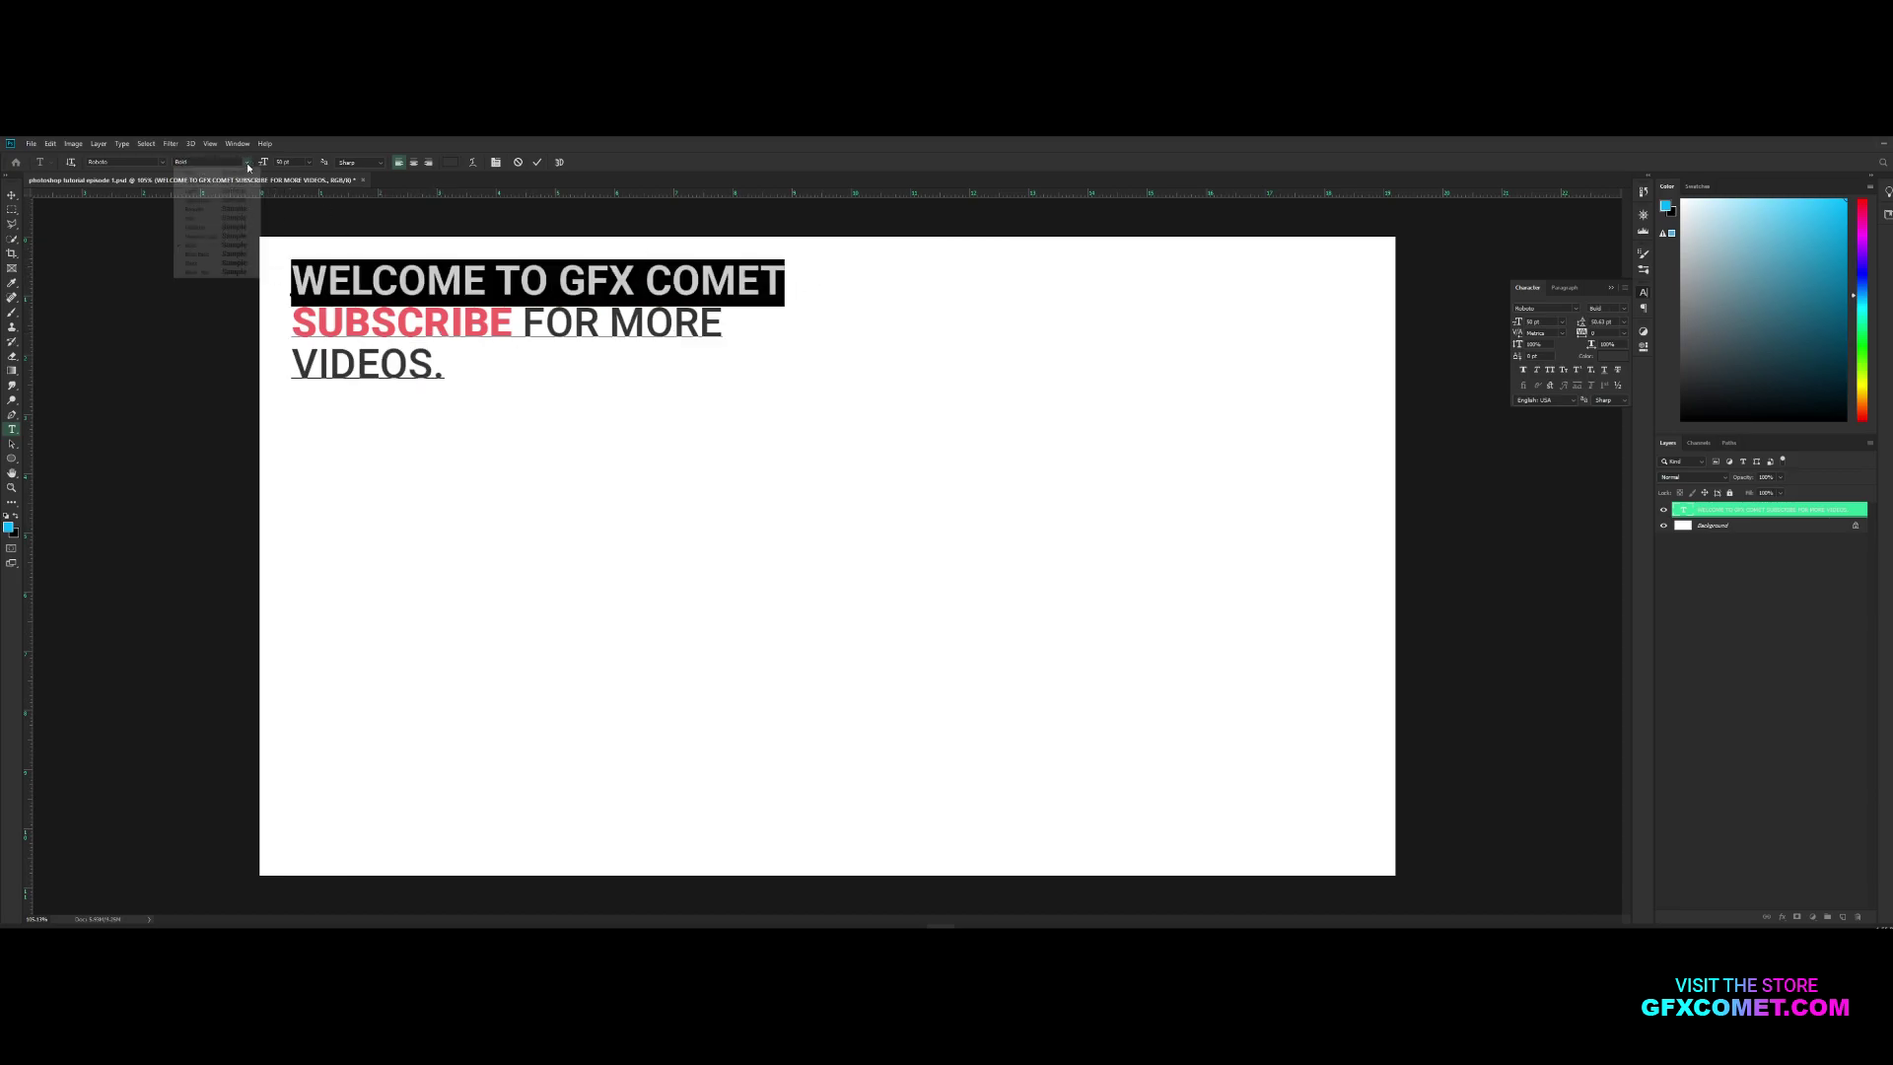
left_click(212, 229)
left_click(14, 194)
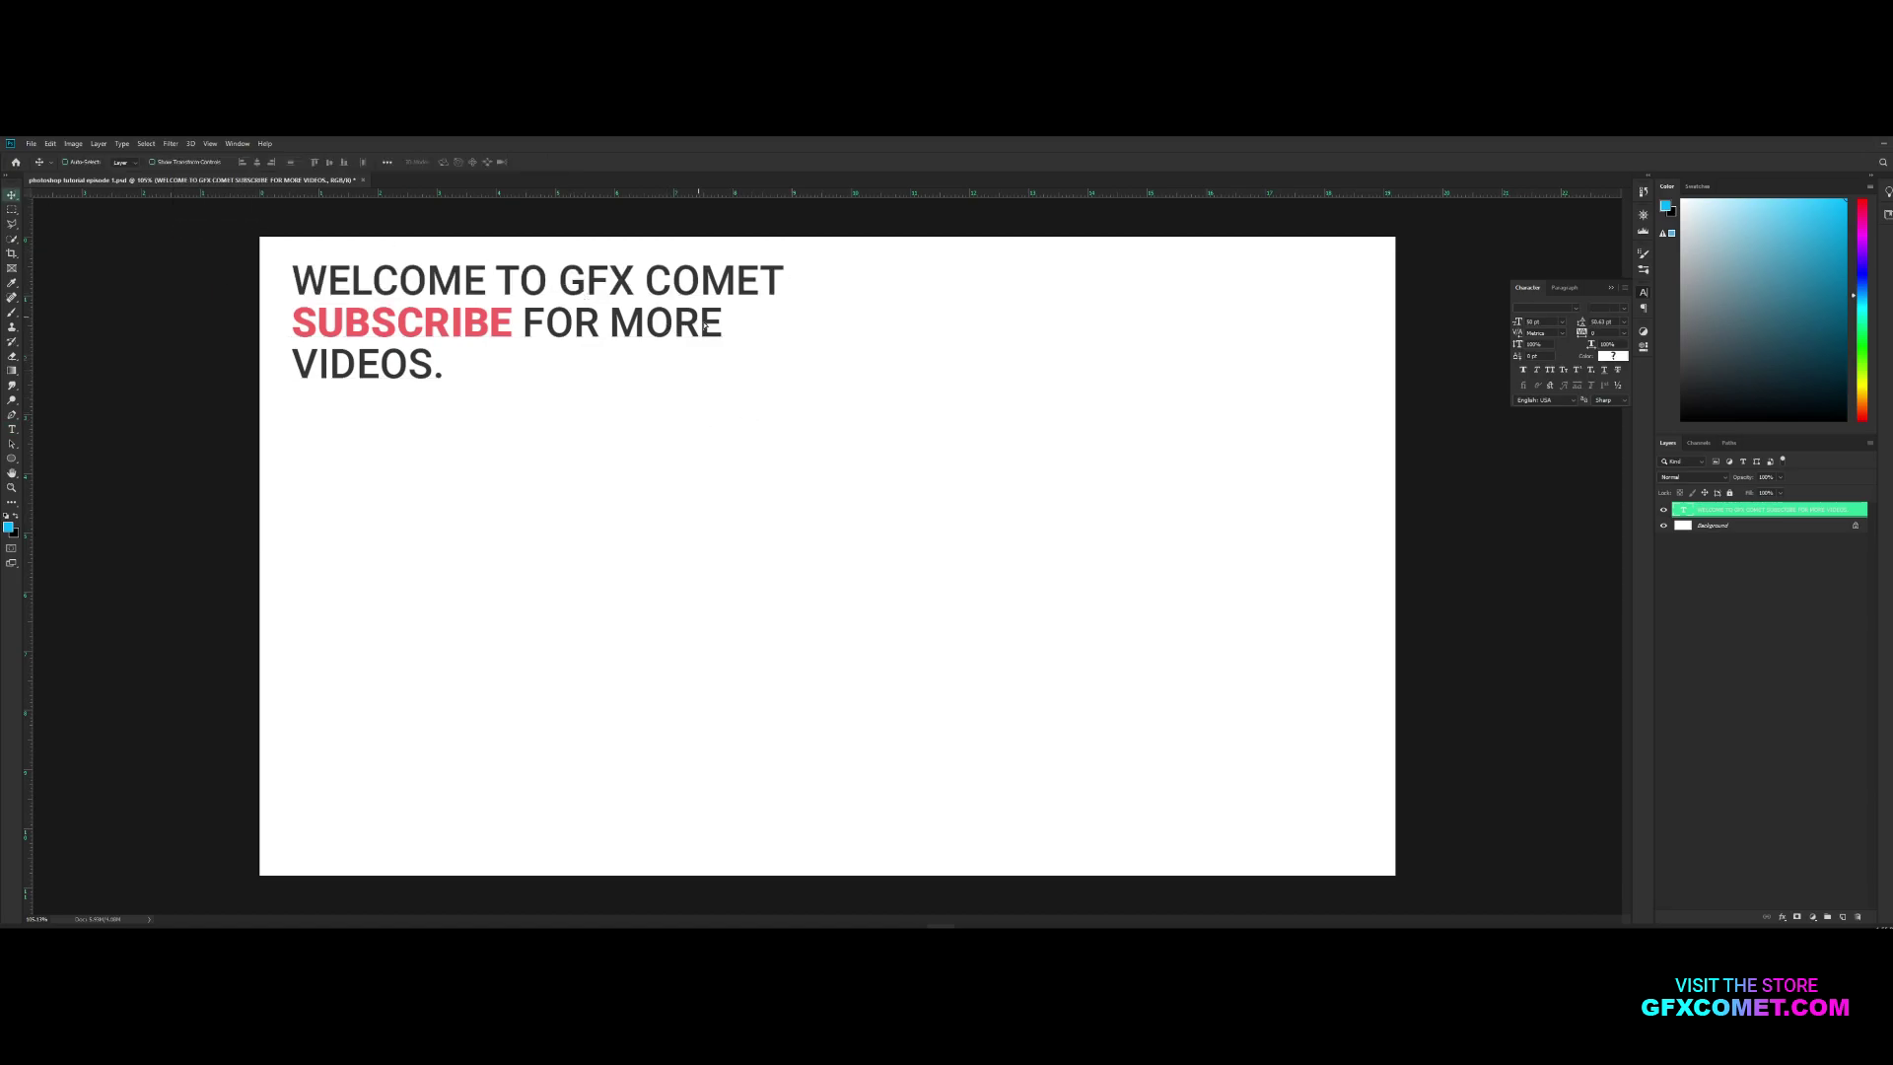
left_click_drag(705, 325, 953, 558)
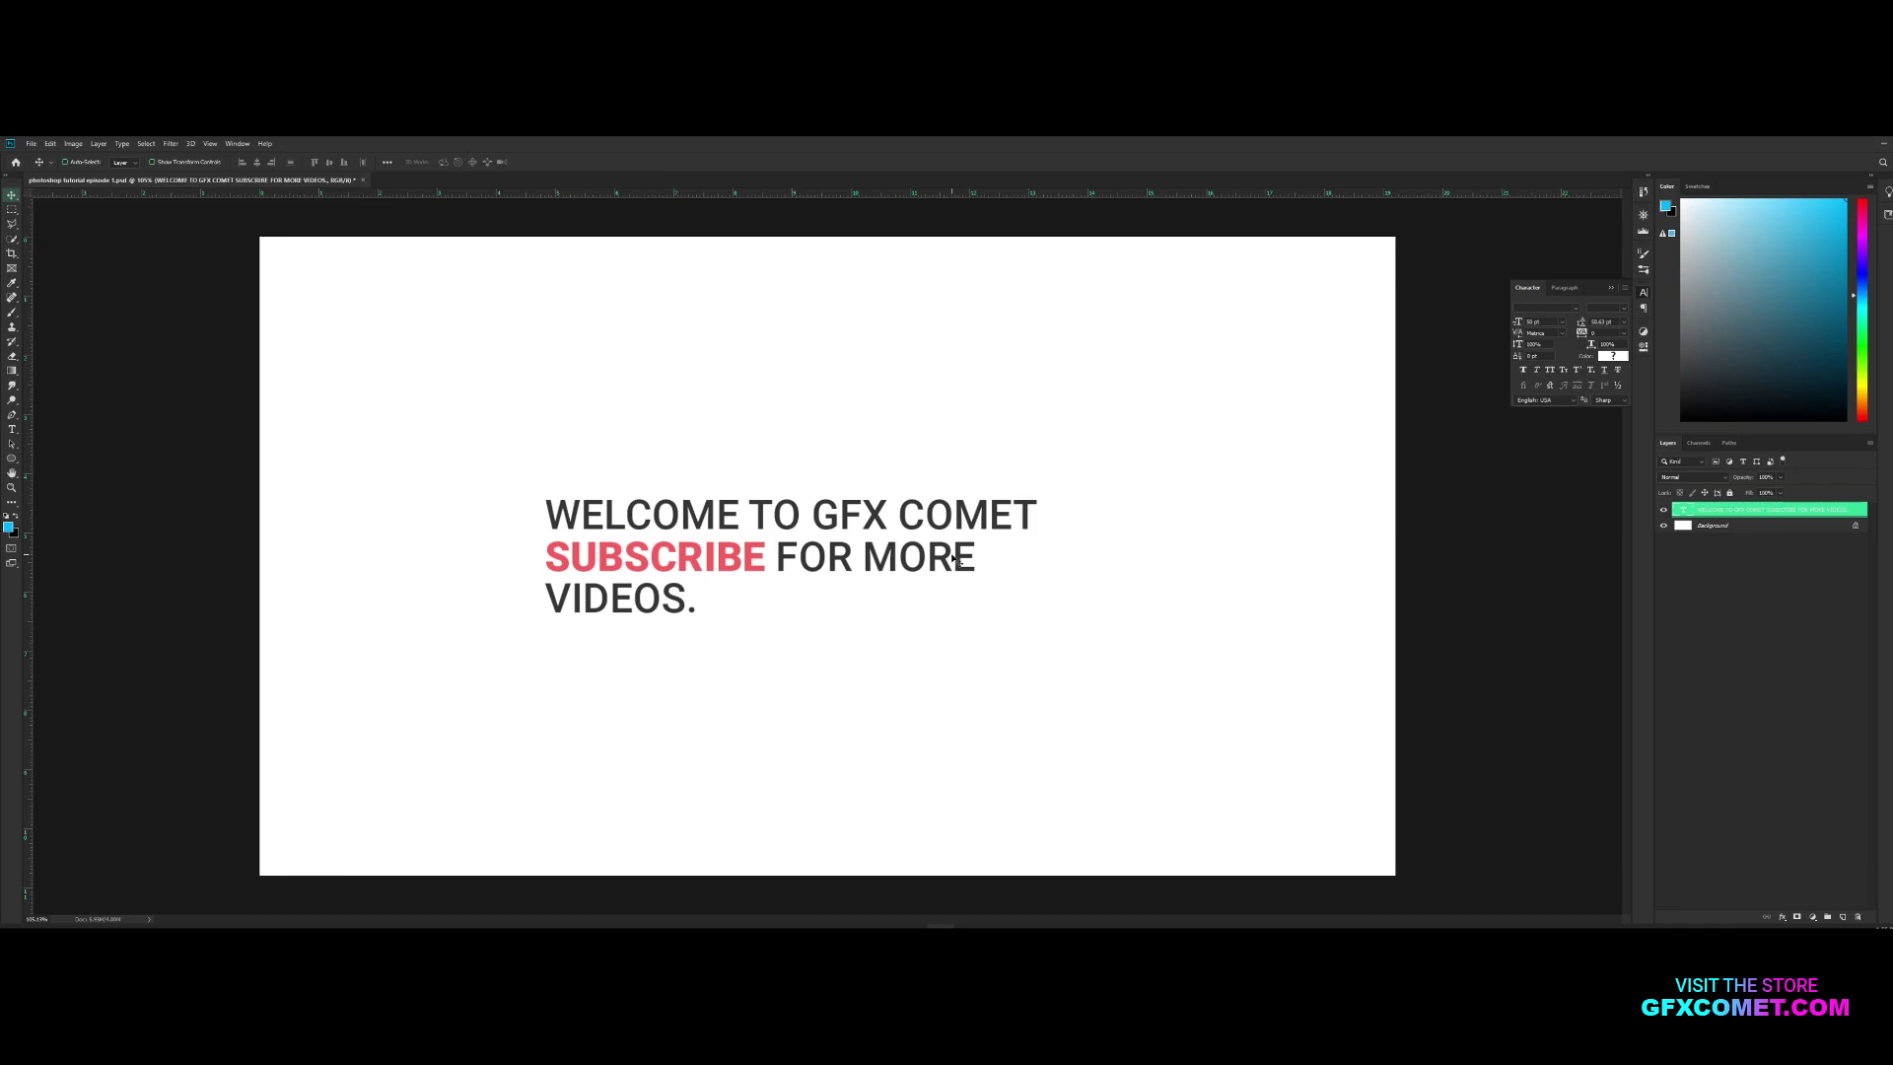
key("ctrl+z")
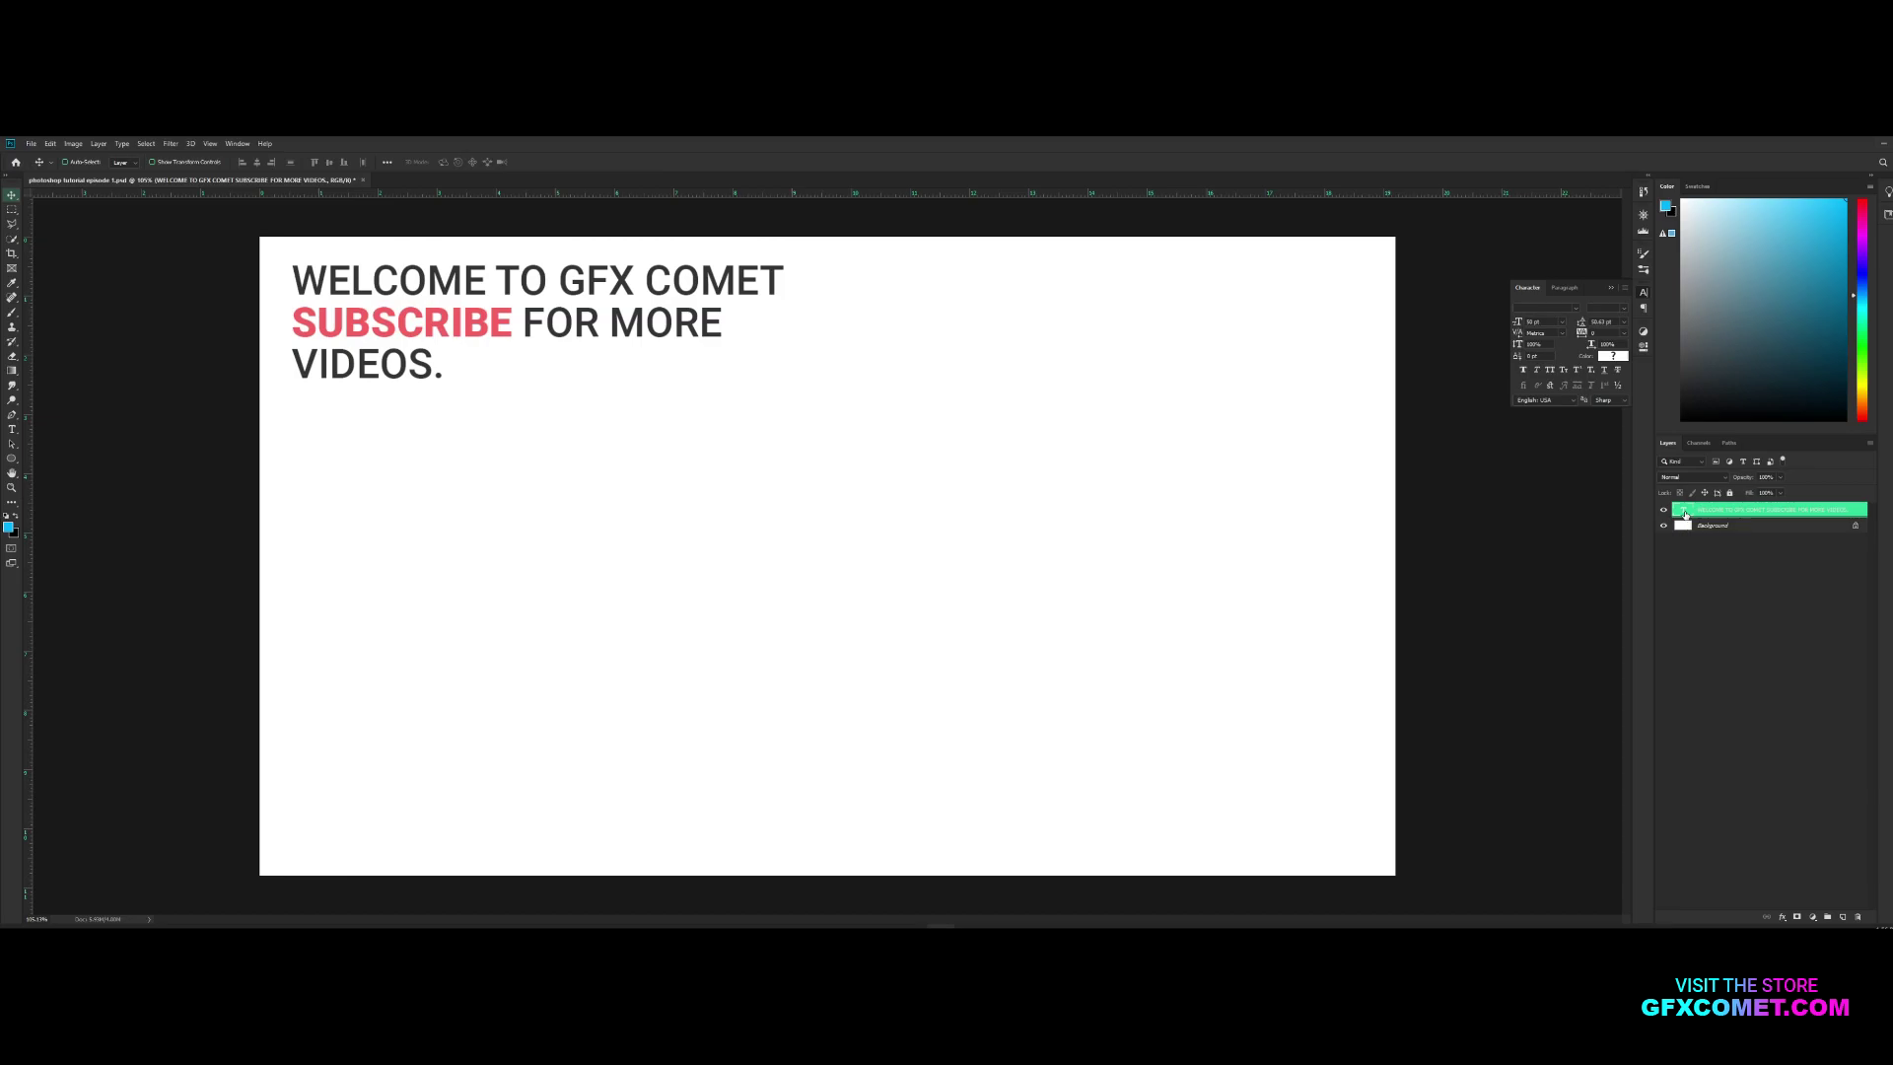
key("t")
left_click(662, 325)
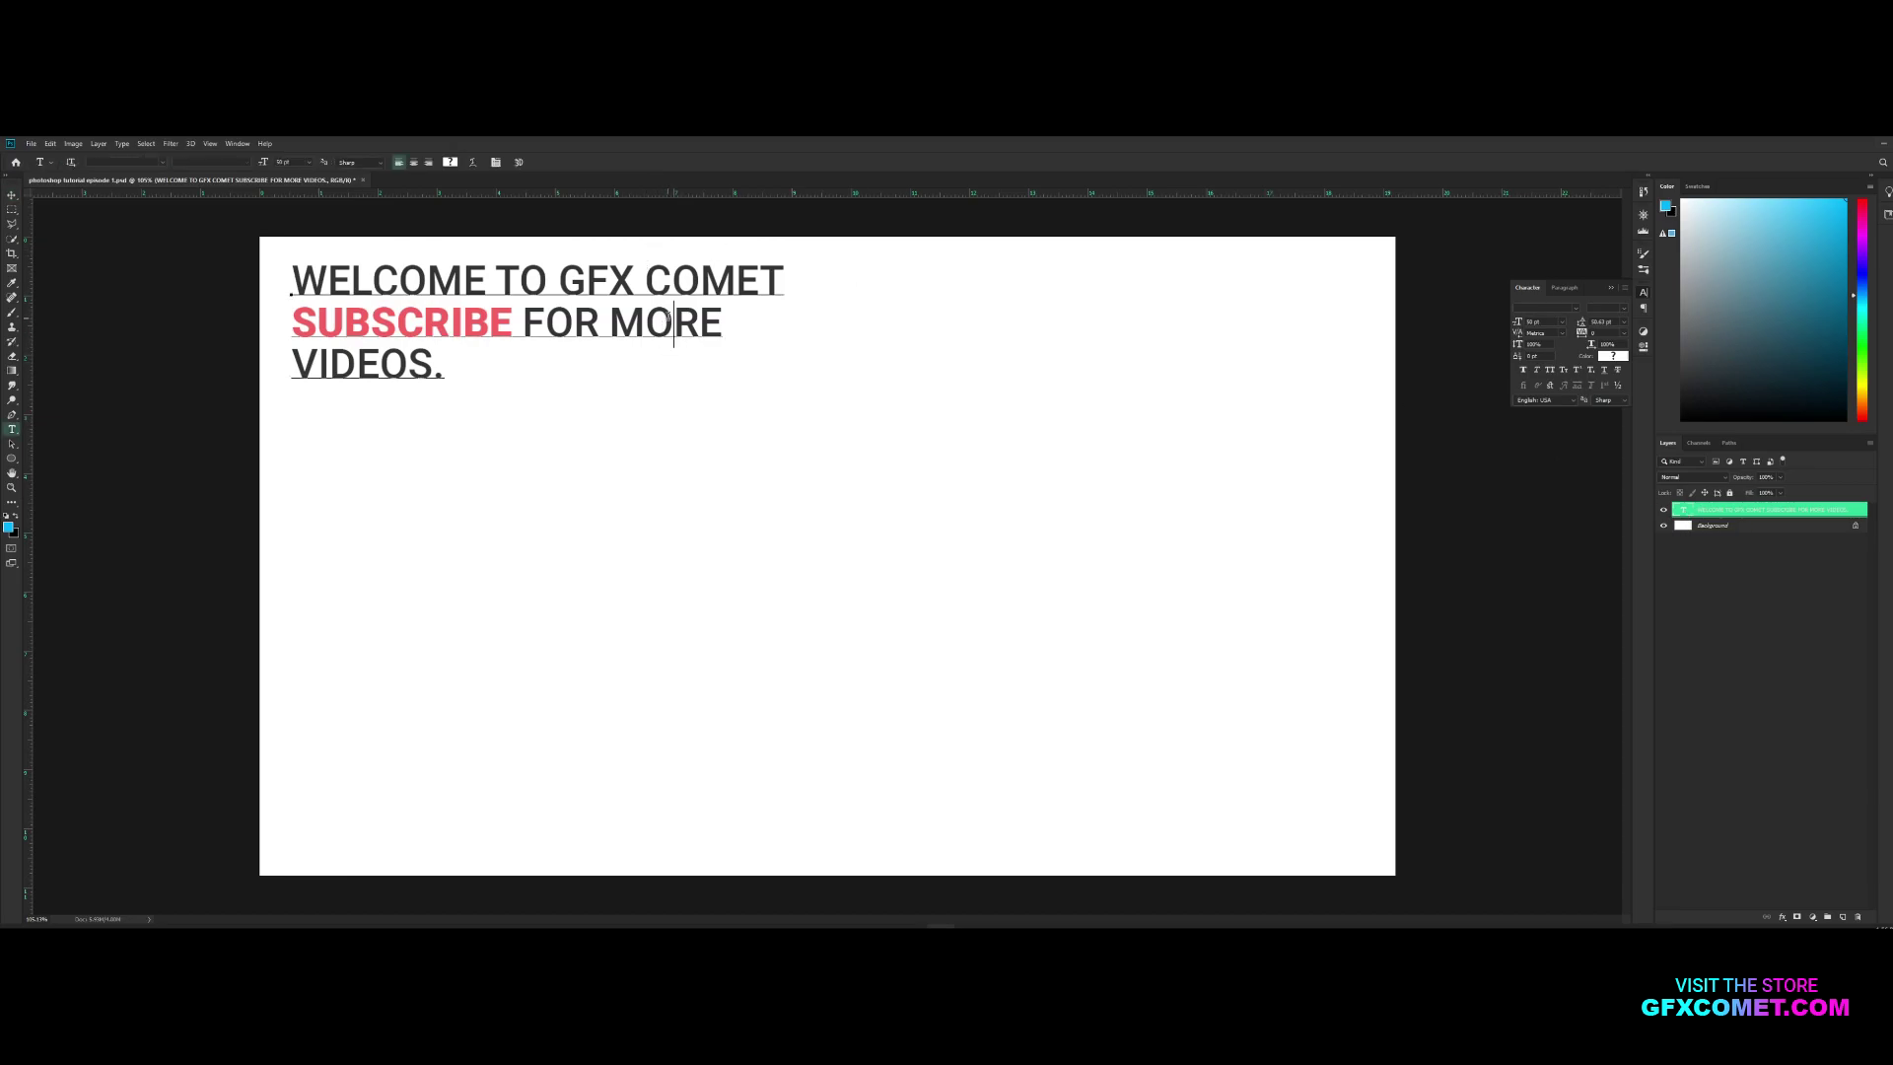
left_click(13, 190)
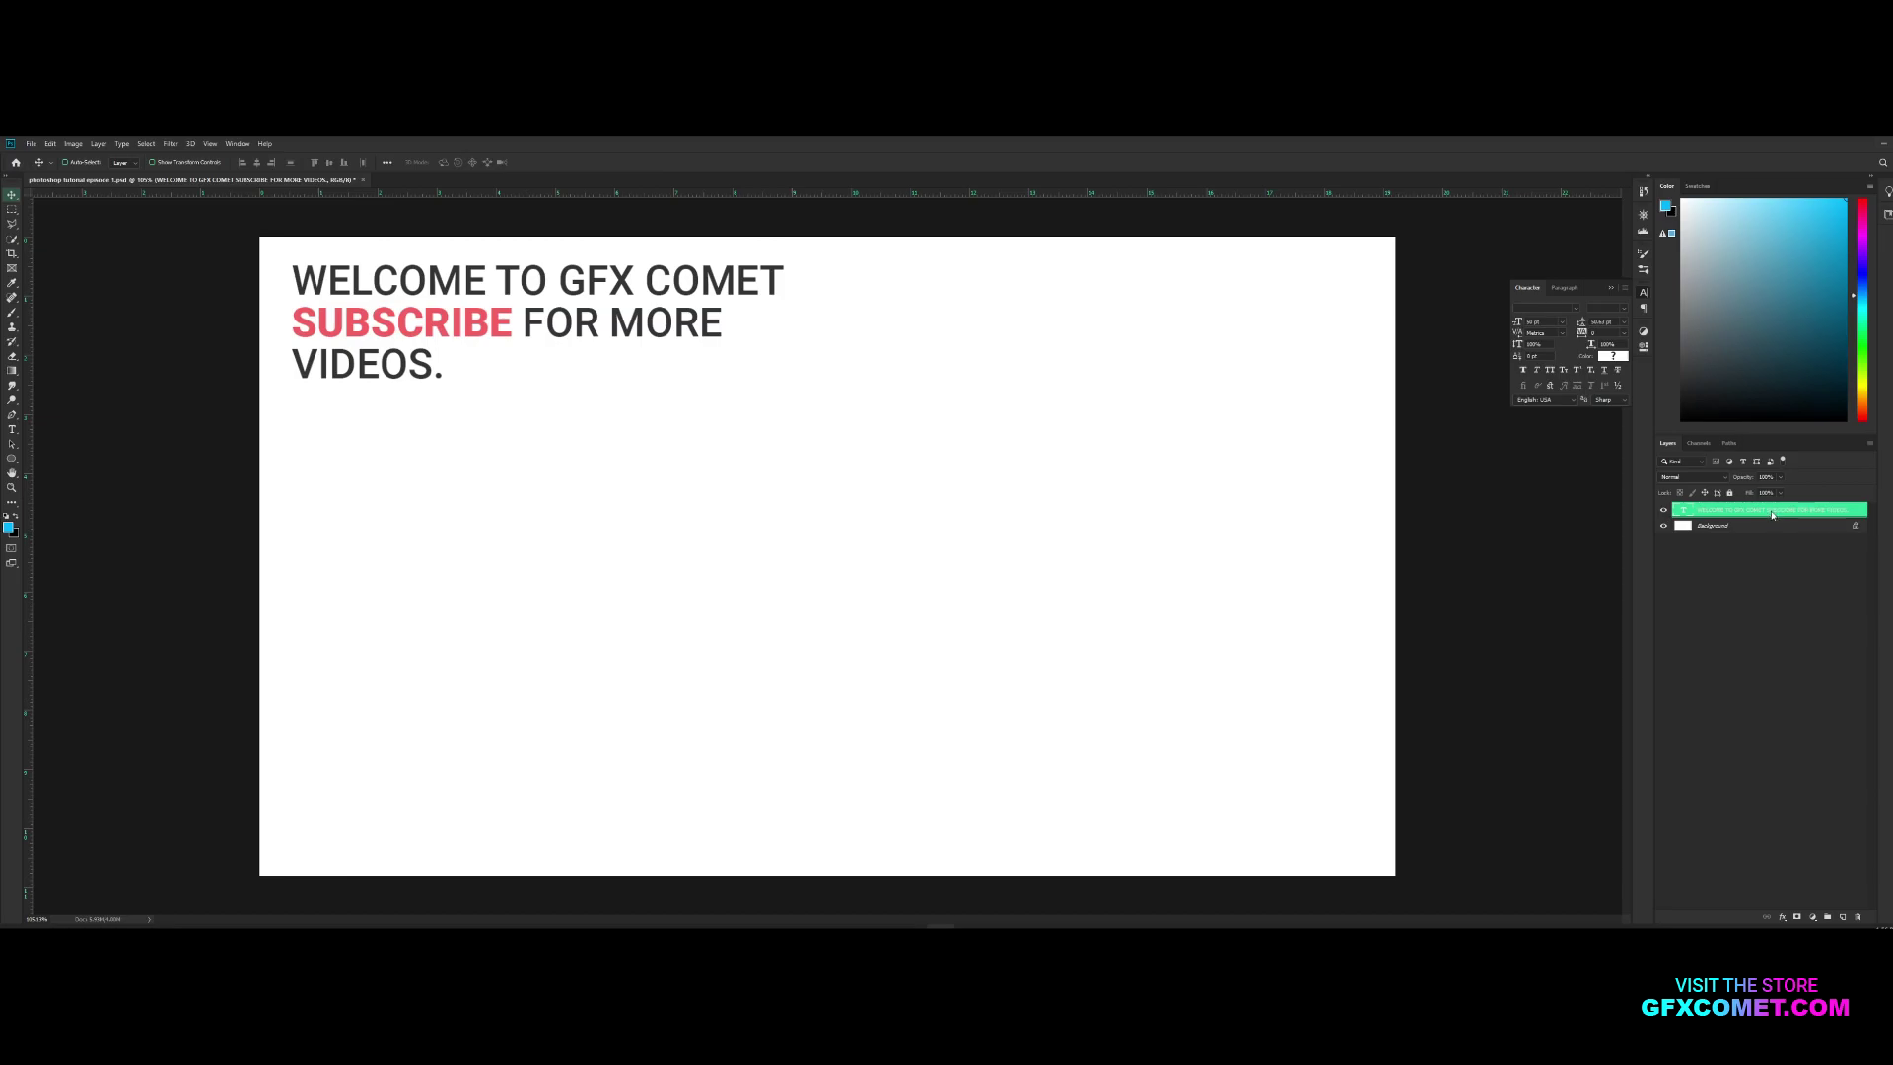
right_click(1773, 513)
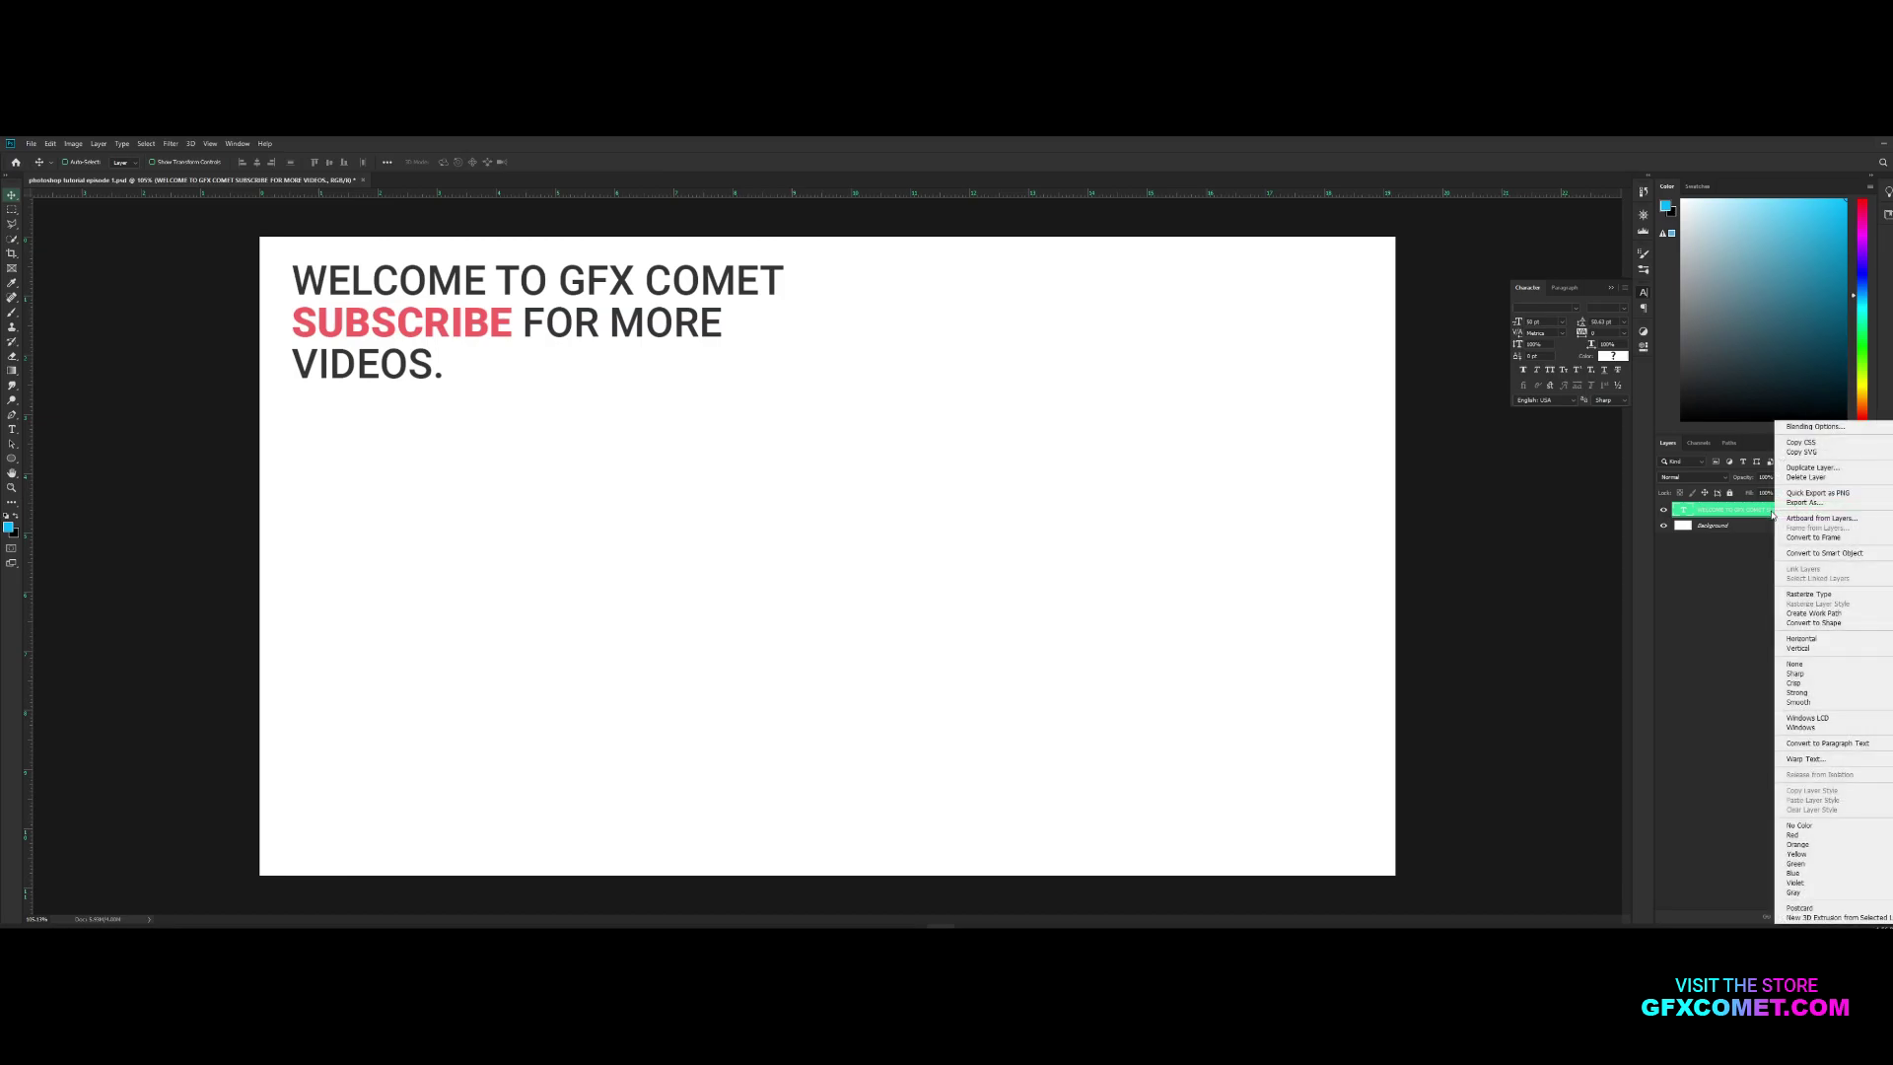
left_click(1805, 594)
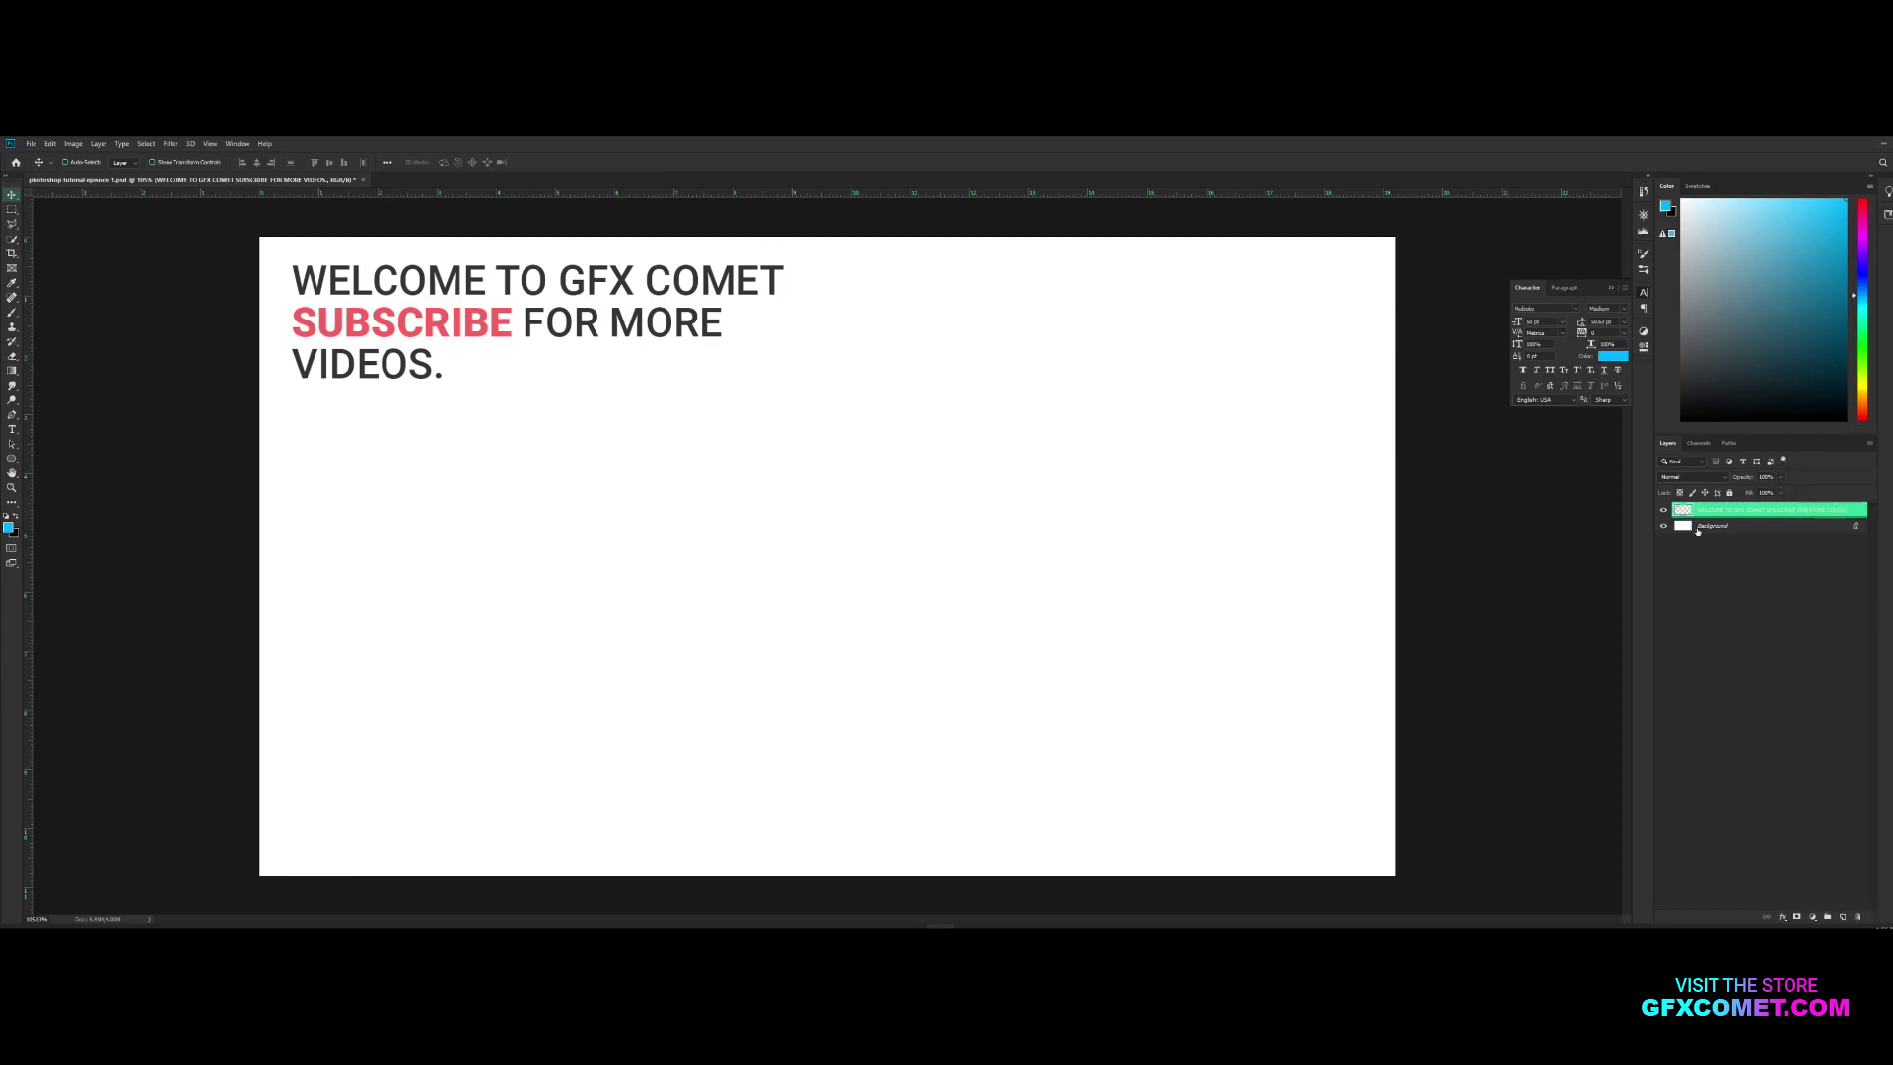
left_click_drag(815, 310, 1171, 569)
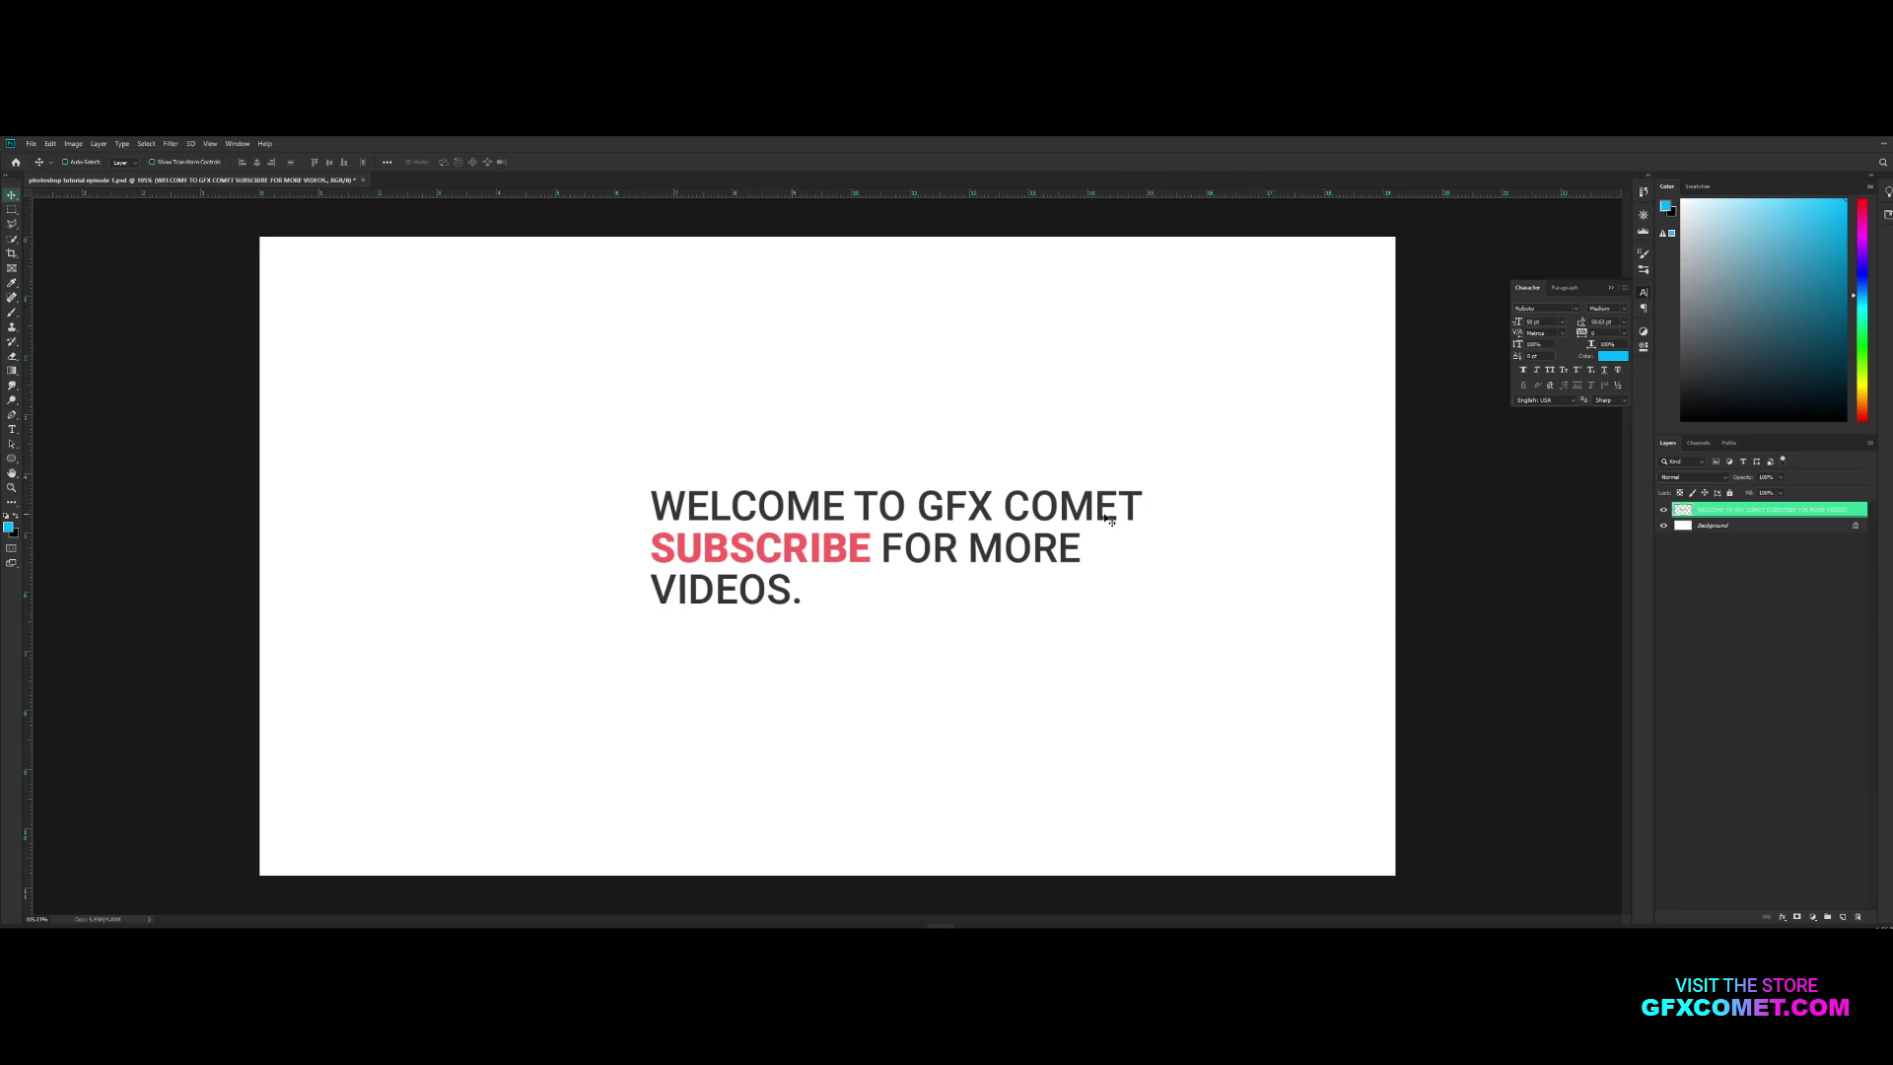
key("ctrl+z")
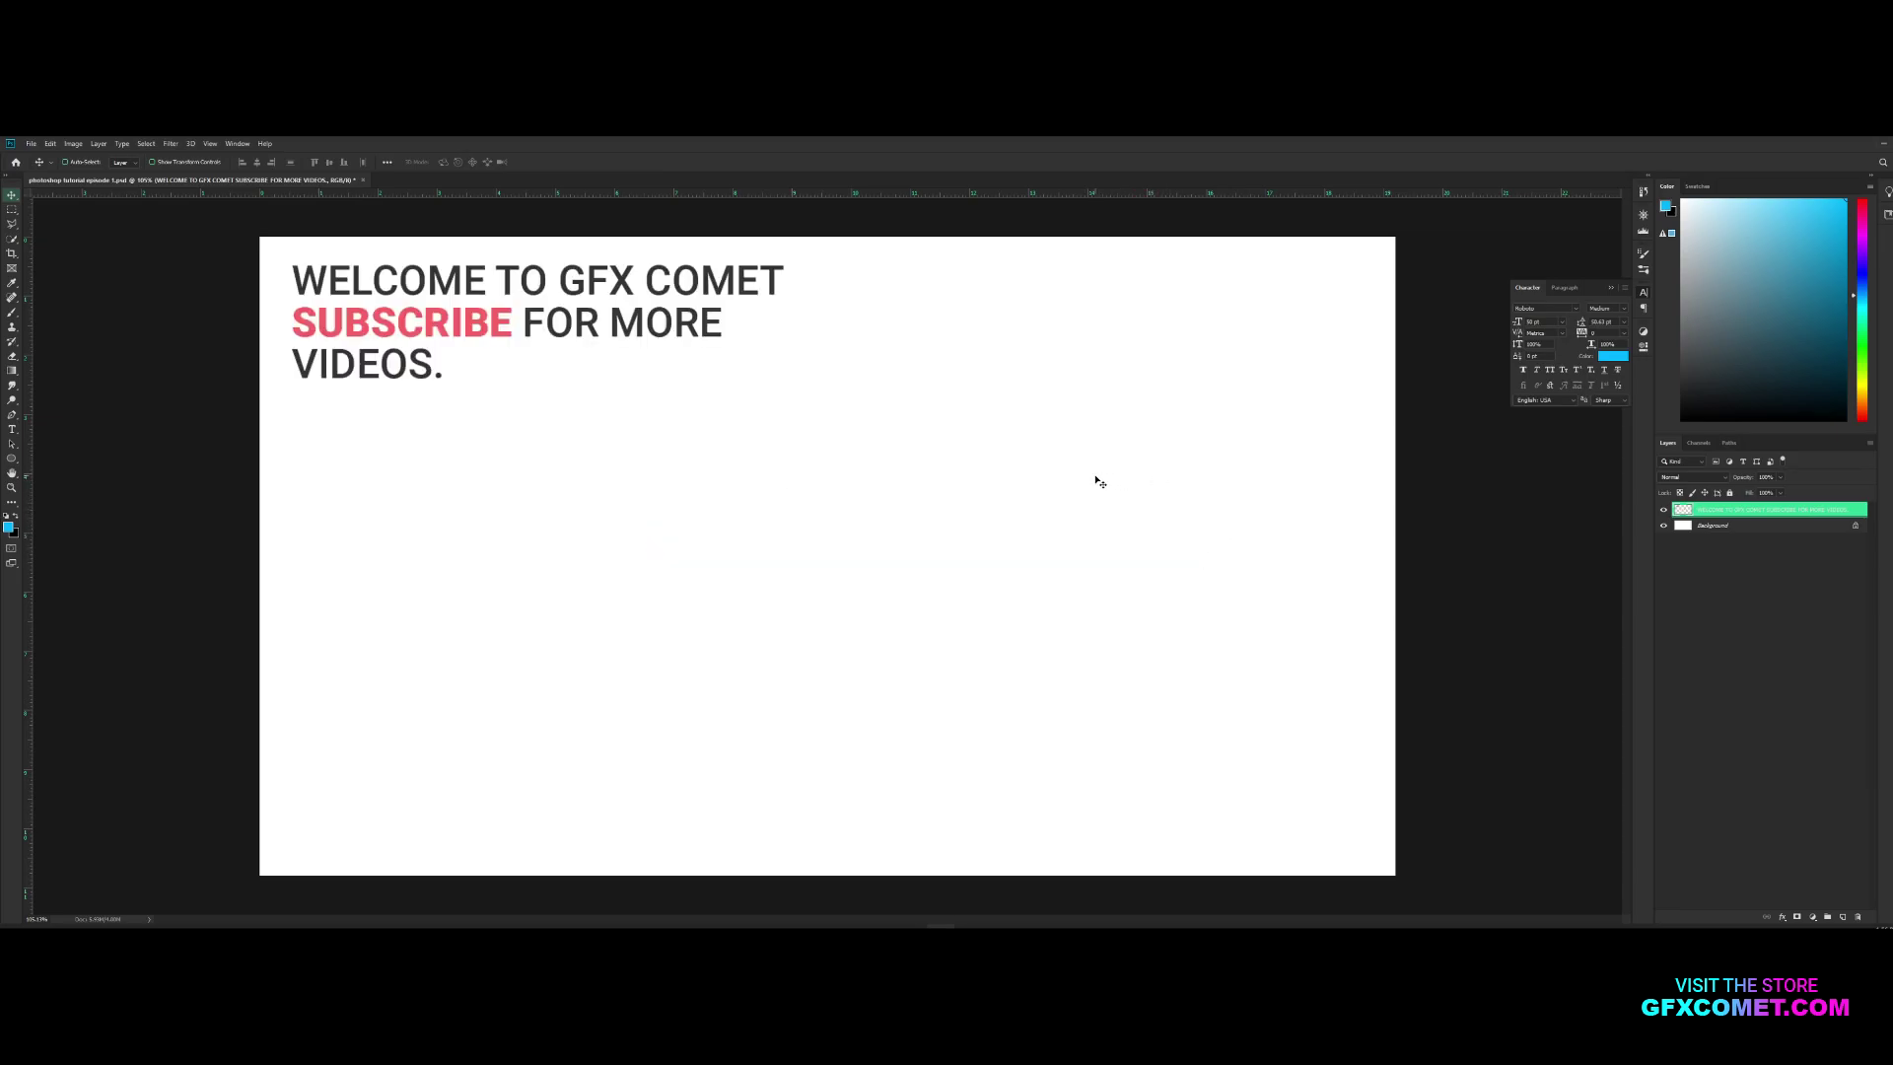
left_click(12, 429)
left_click(549, 331)
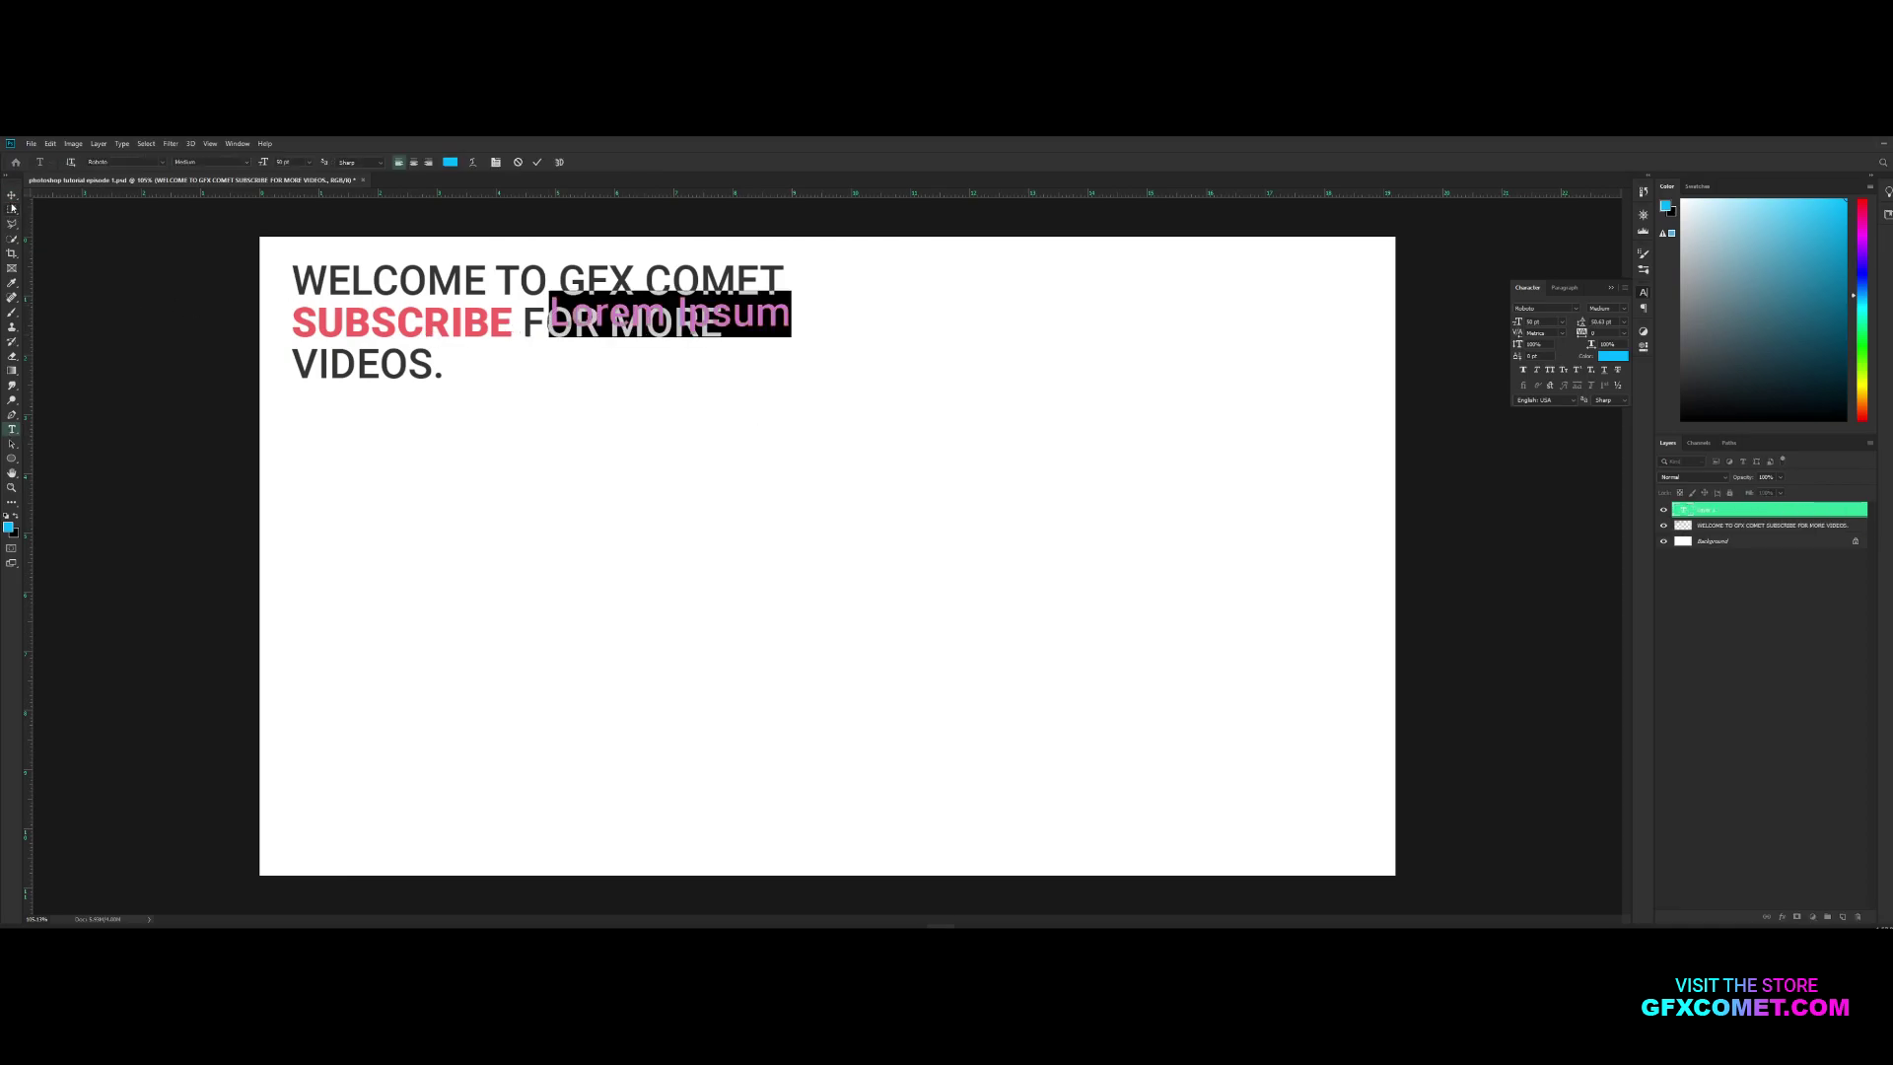
type("dasdas")
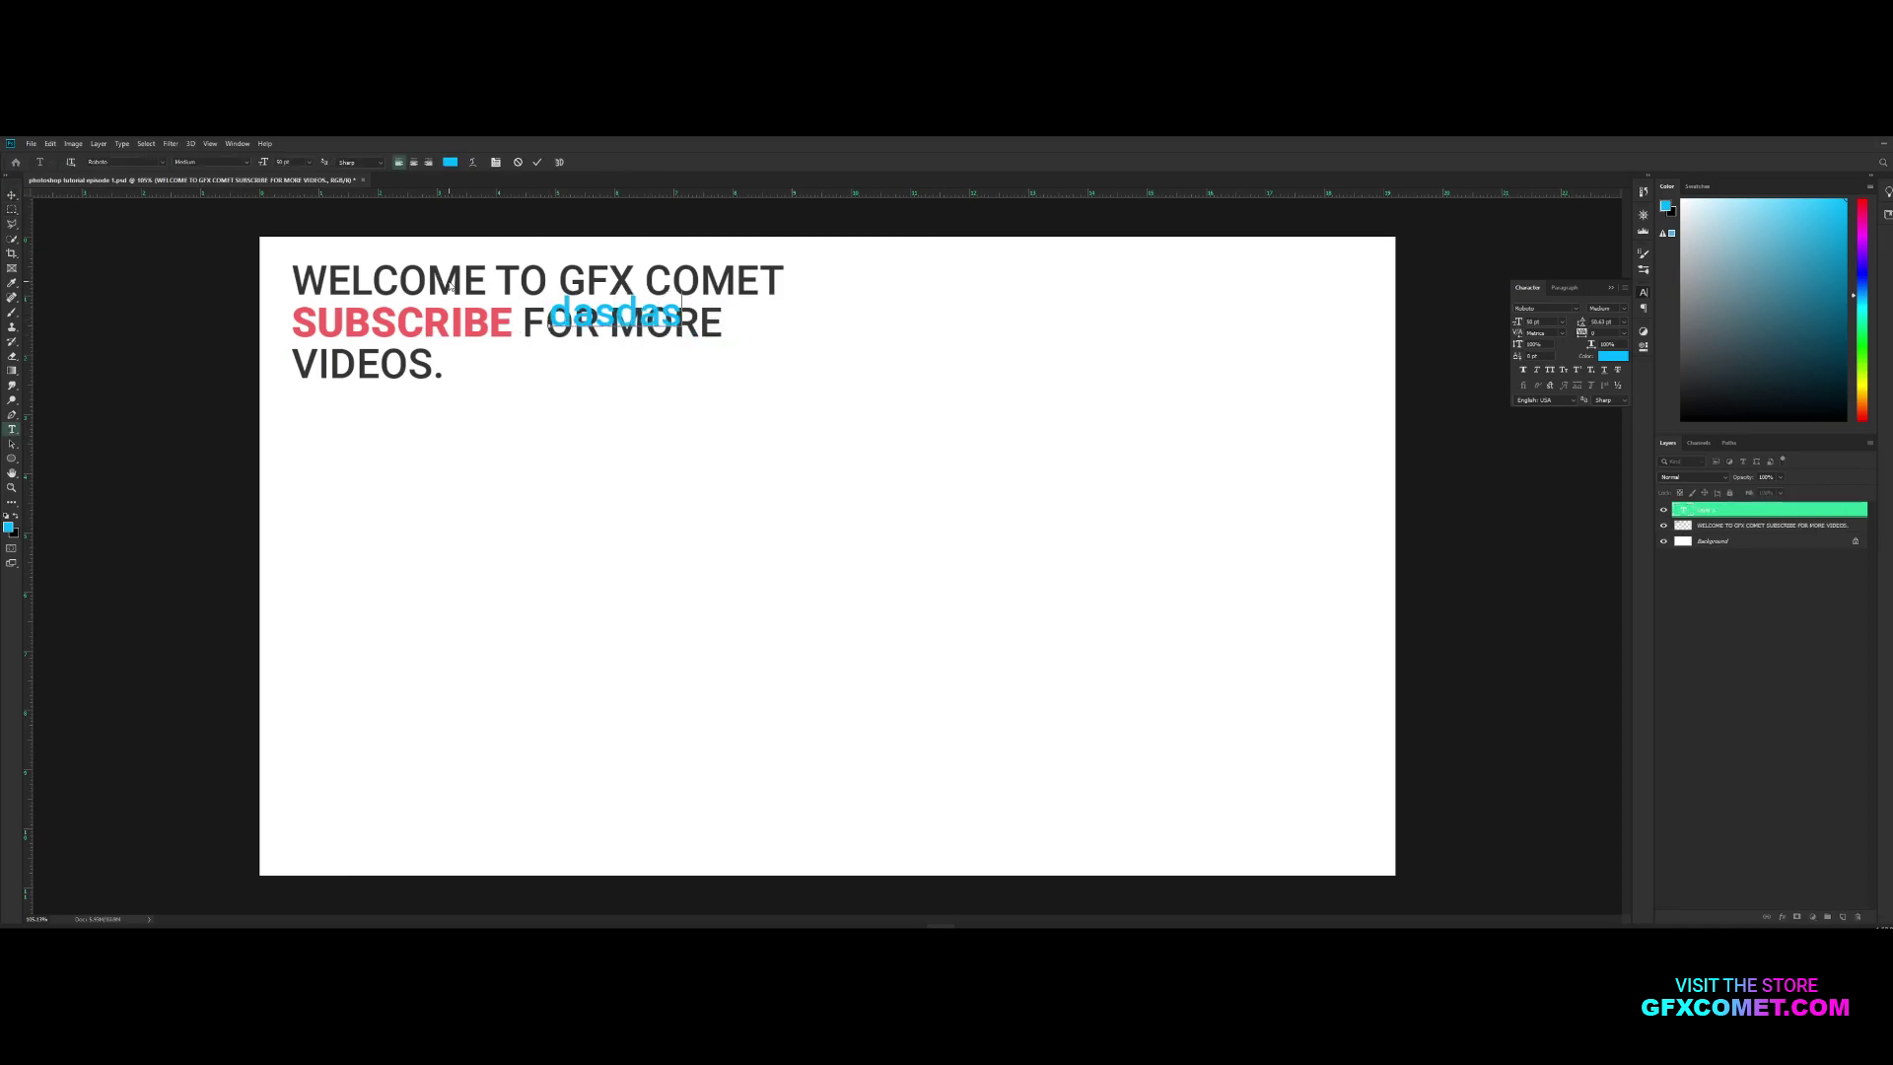
key("Escape")
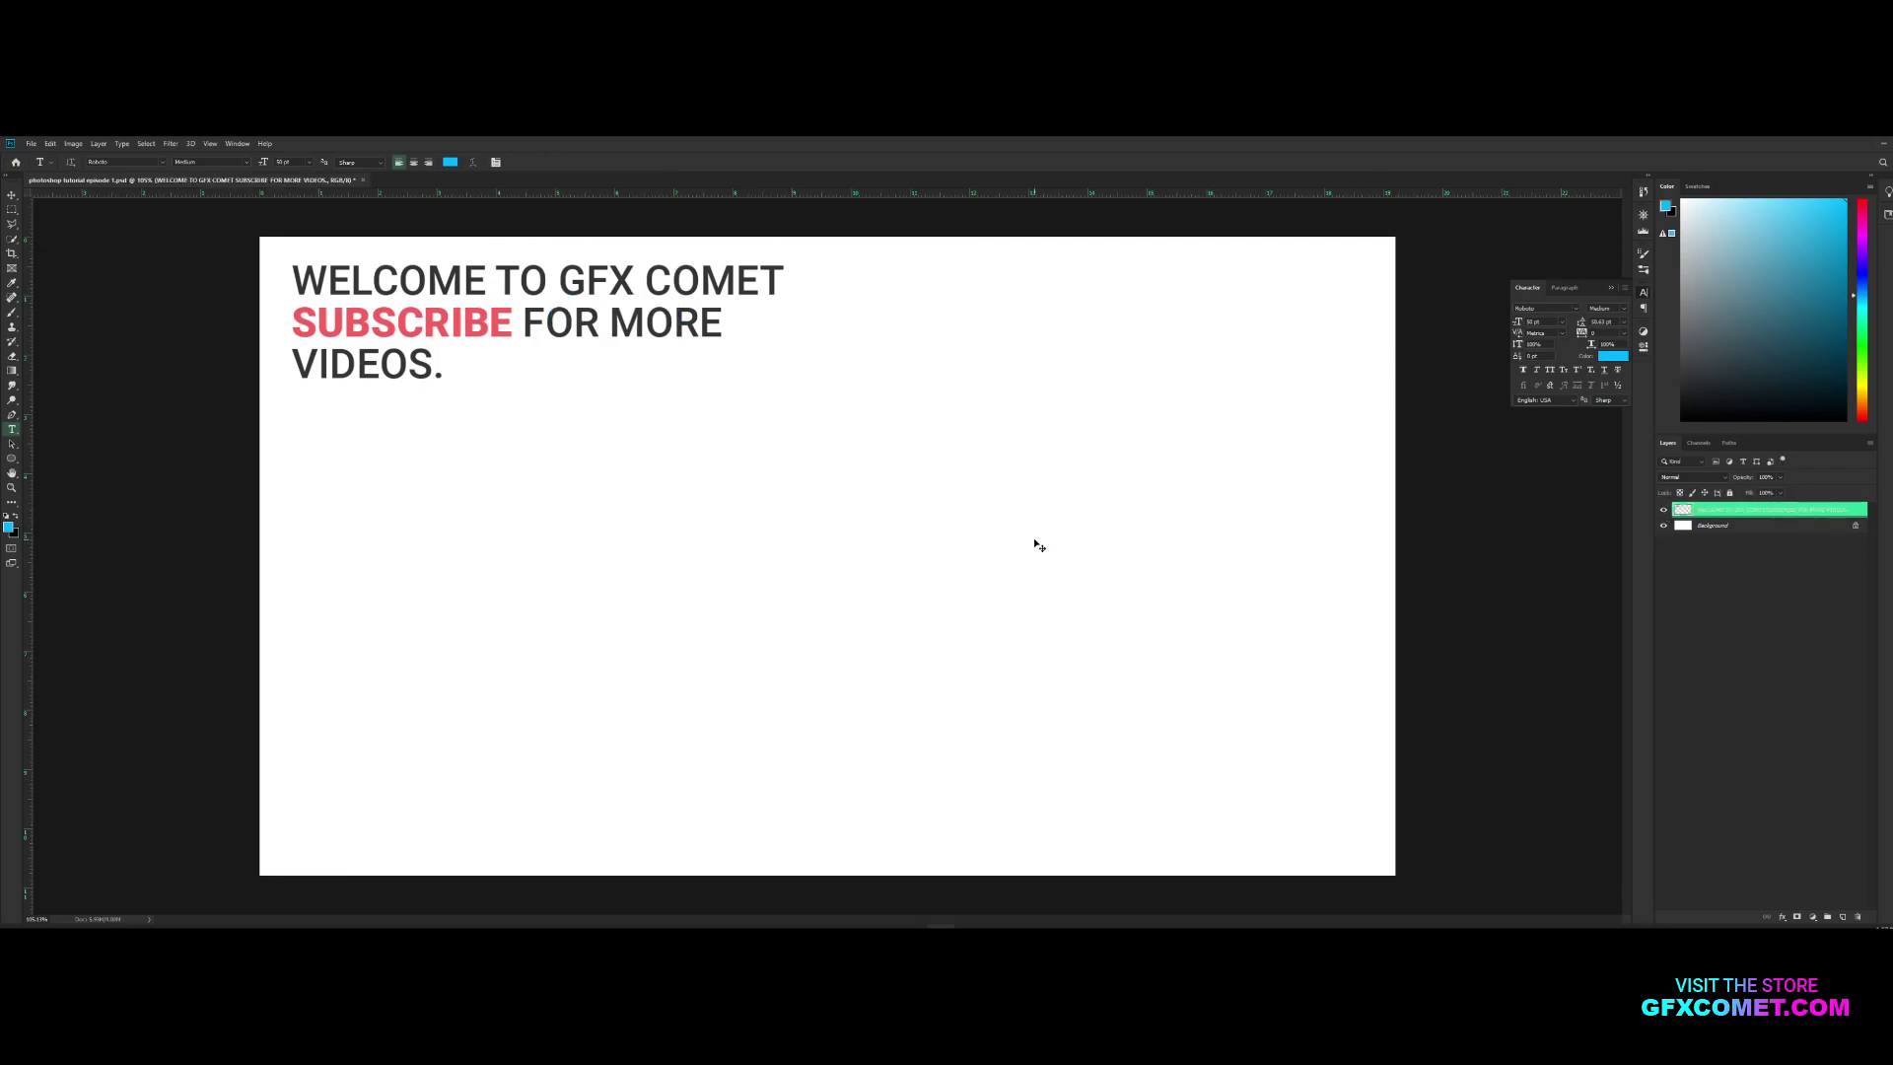
key("v")
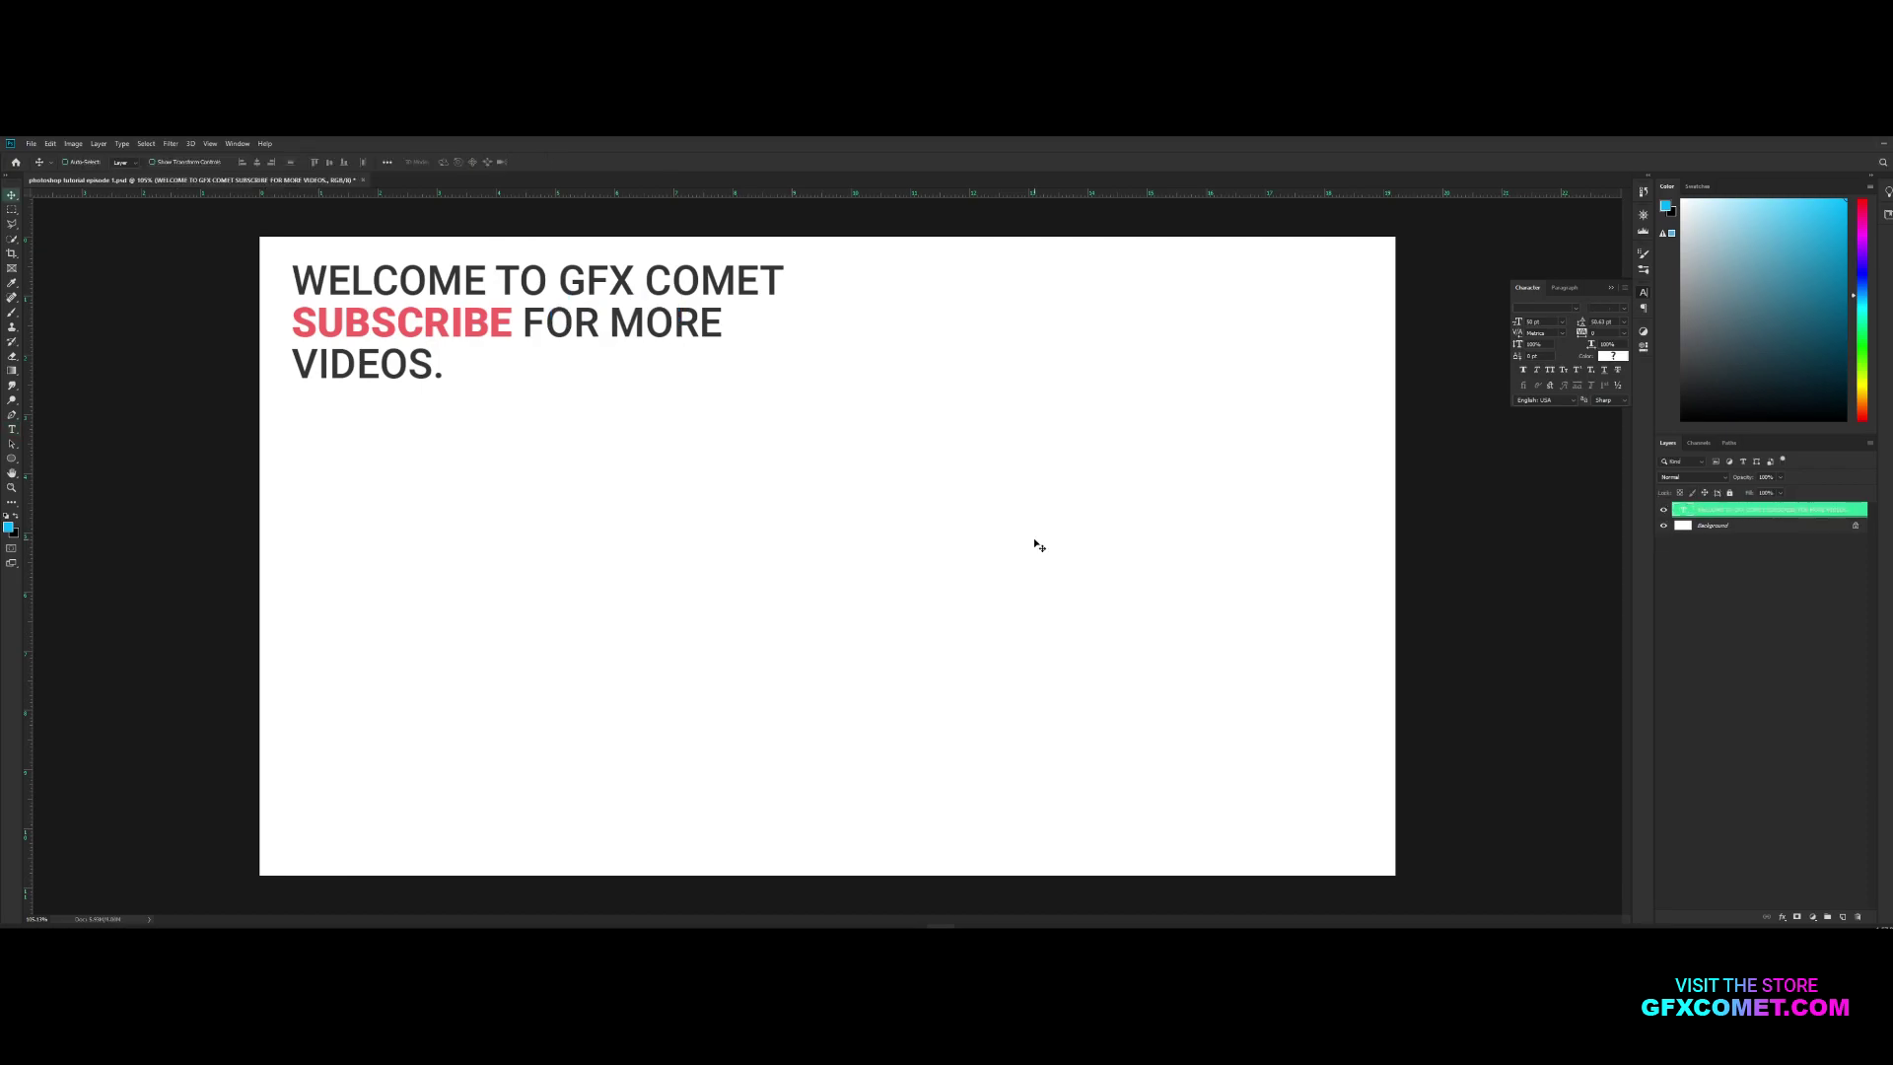
right_click(1704, 512)
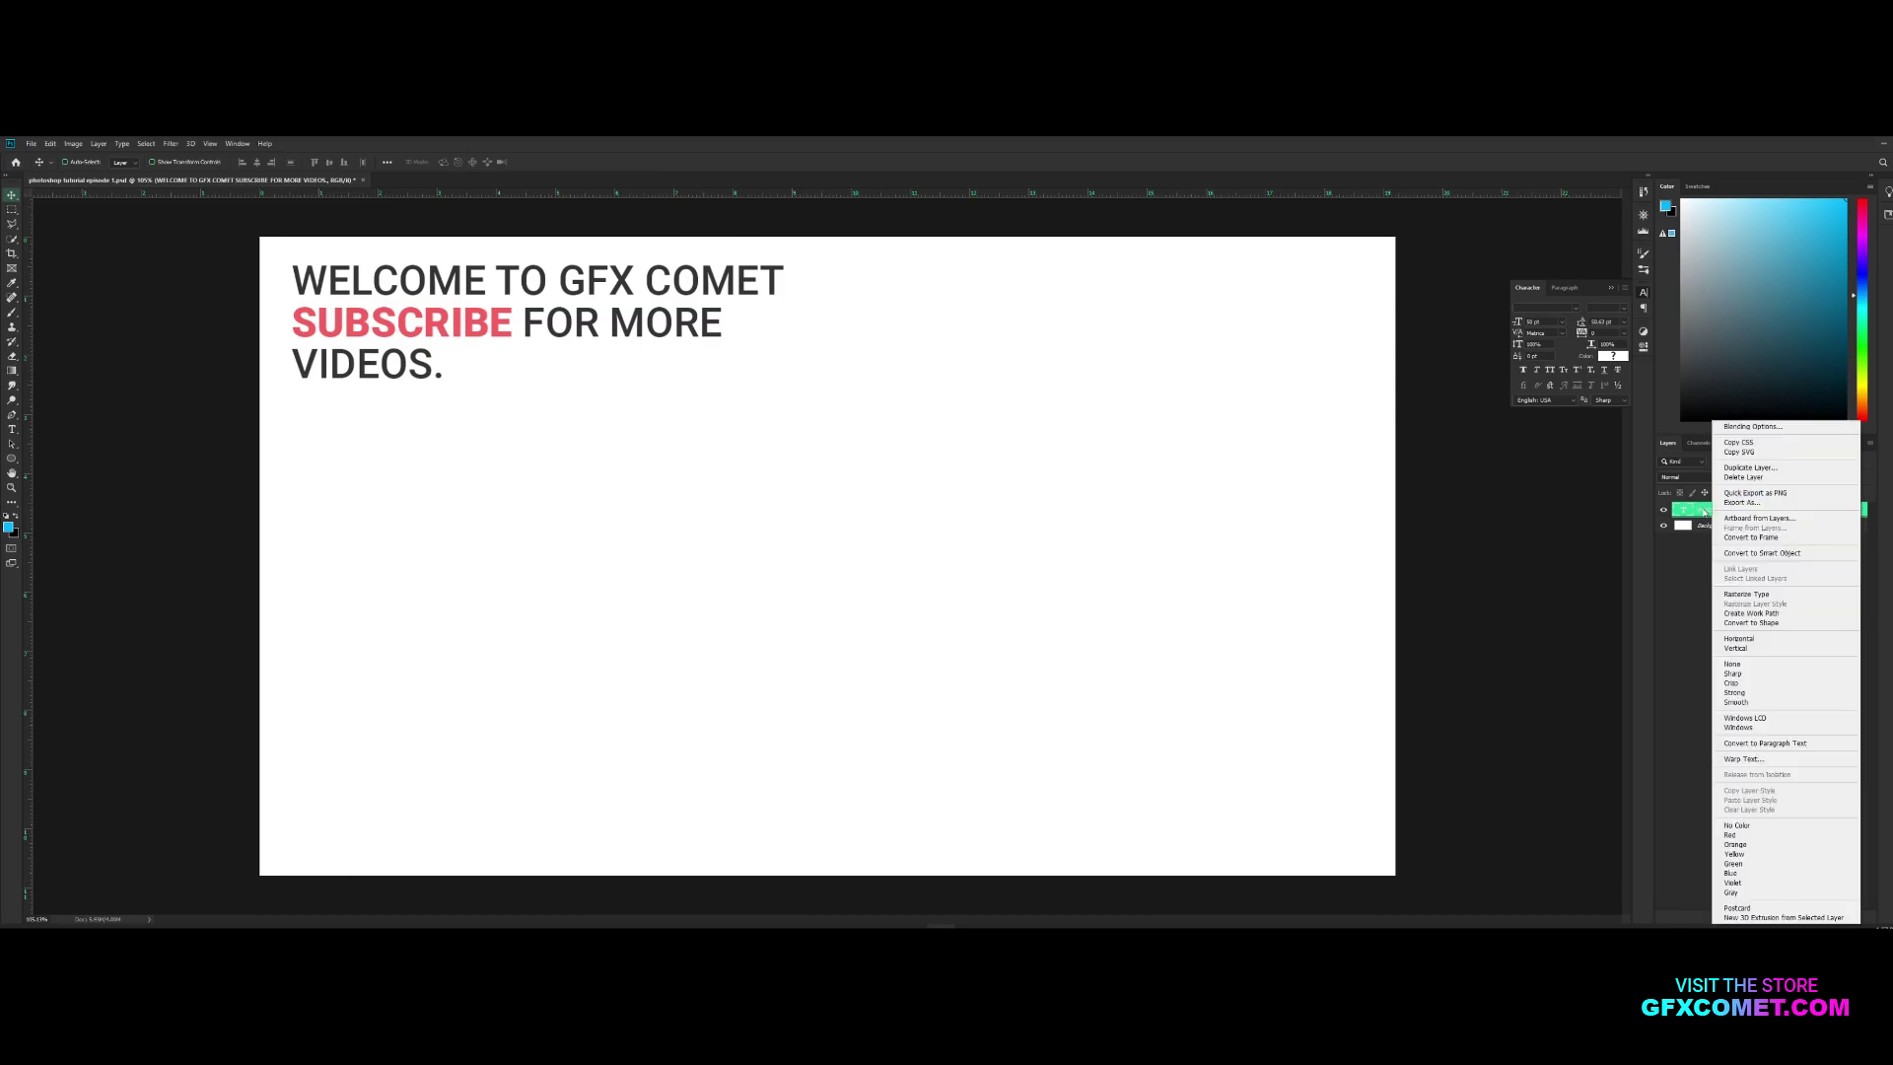
- Duplicate the message text layer and hide the original as a backup
left_click(1754, 470)
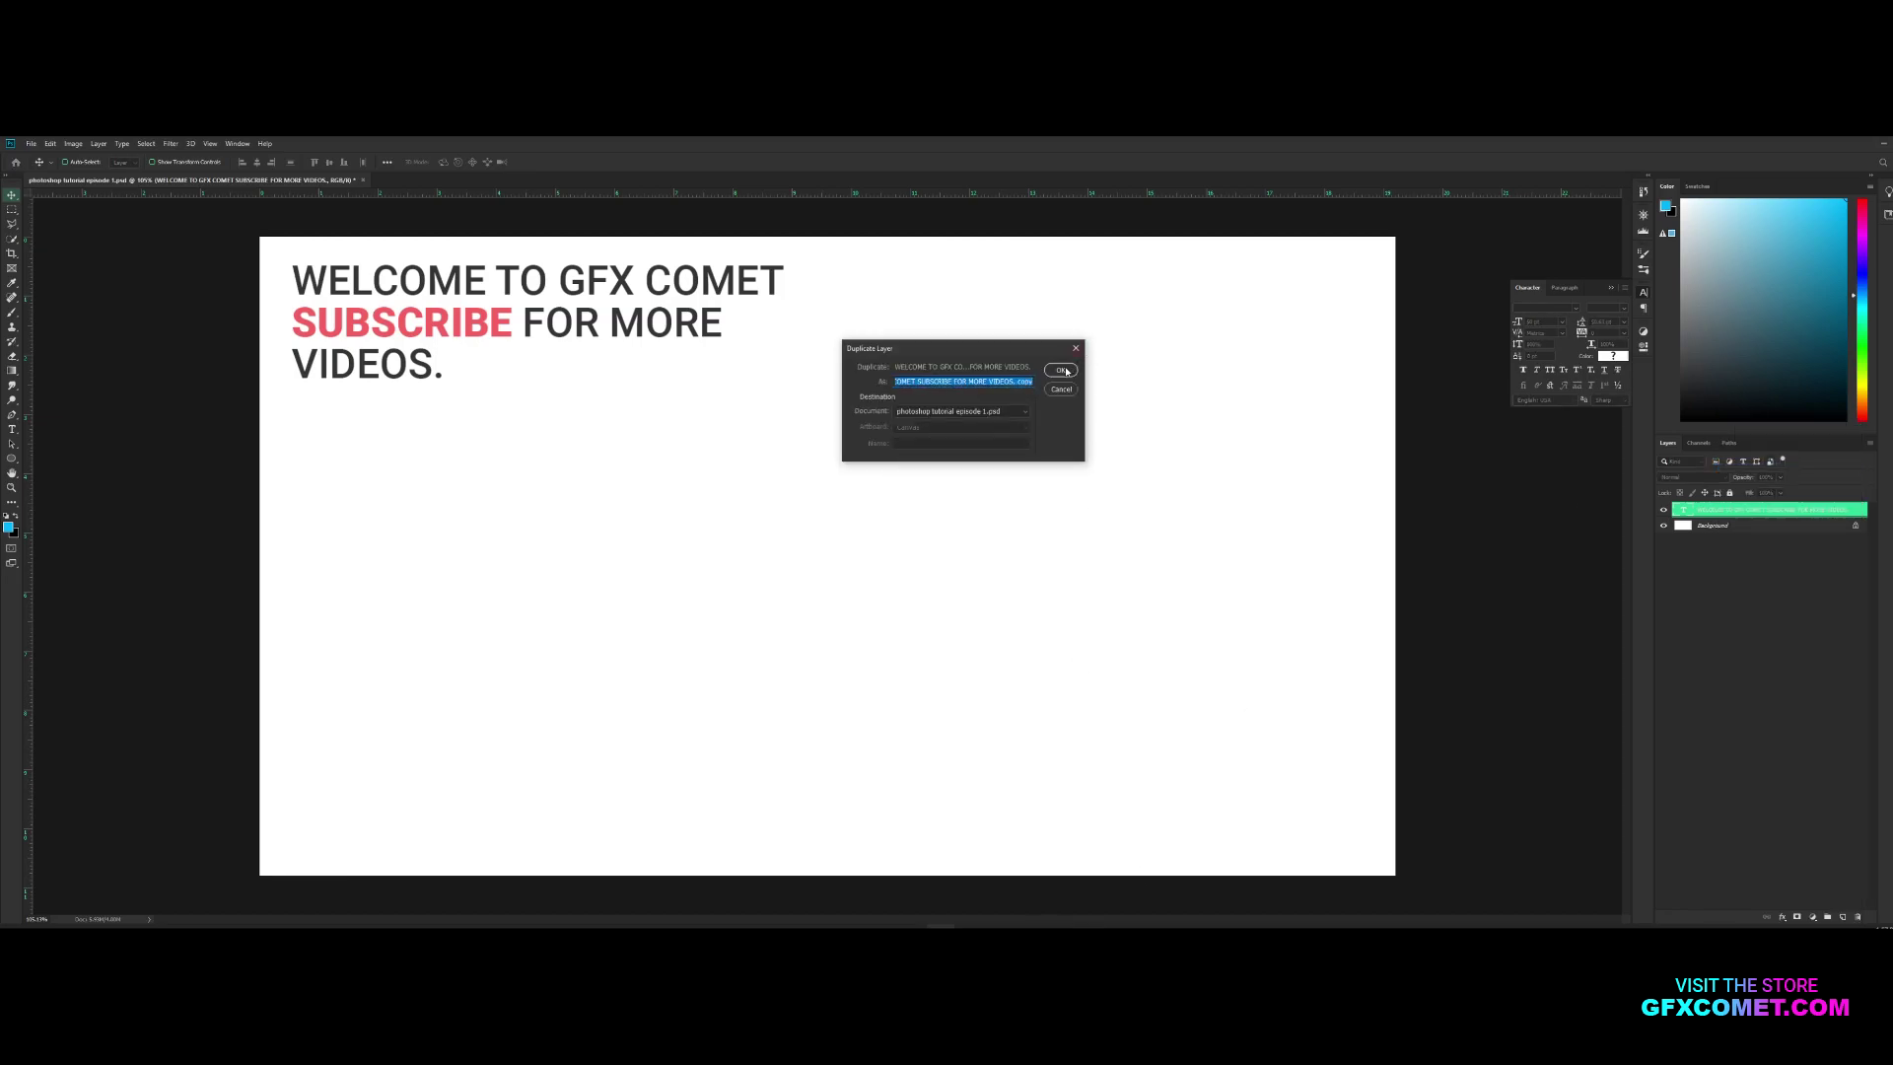
left_click(1061, 371)
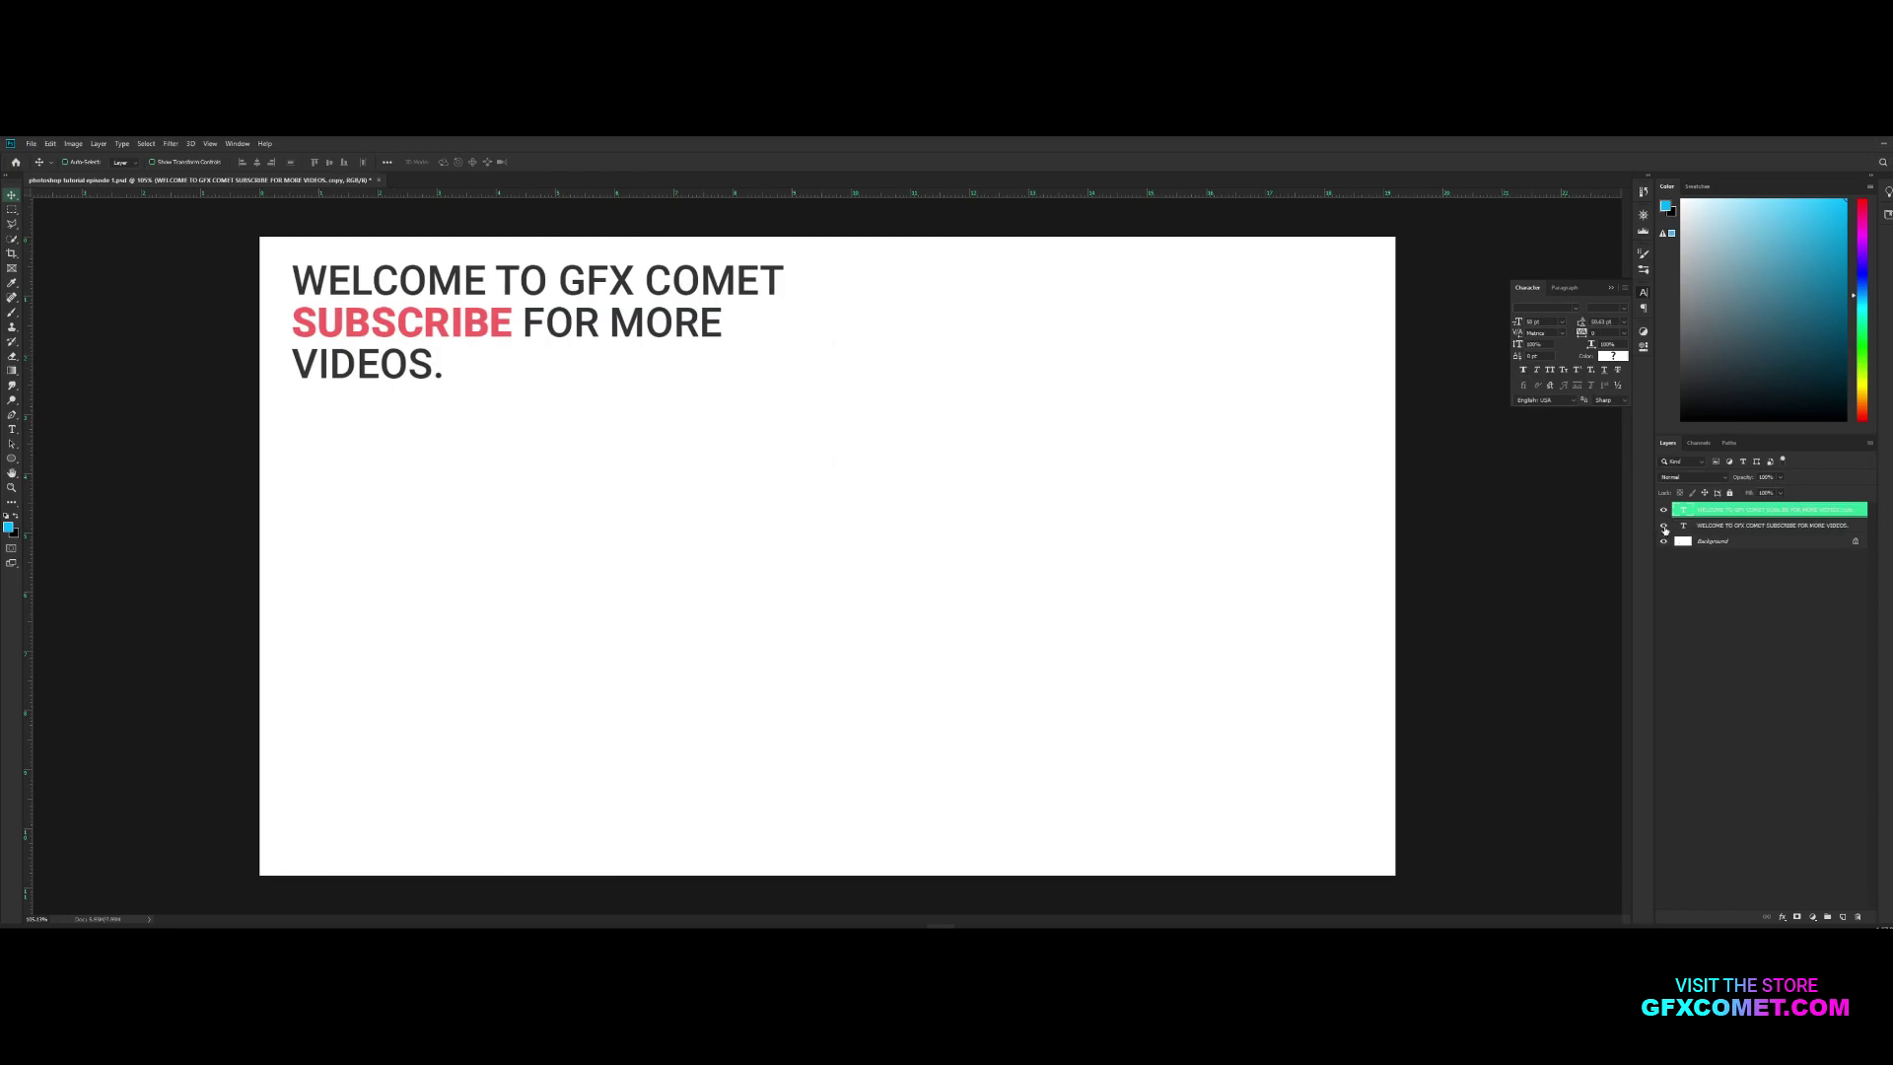
left_click(1664, 526)
- Move the copied text toward centre and replace its content with just SUBSCRIBE
left_click_drag(735, 308, 1011, 437)
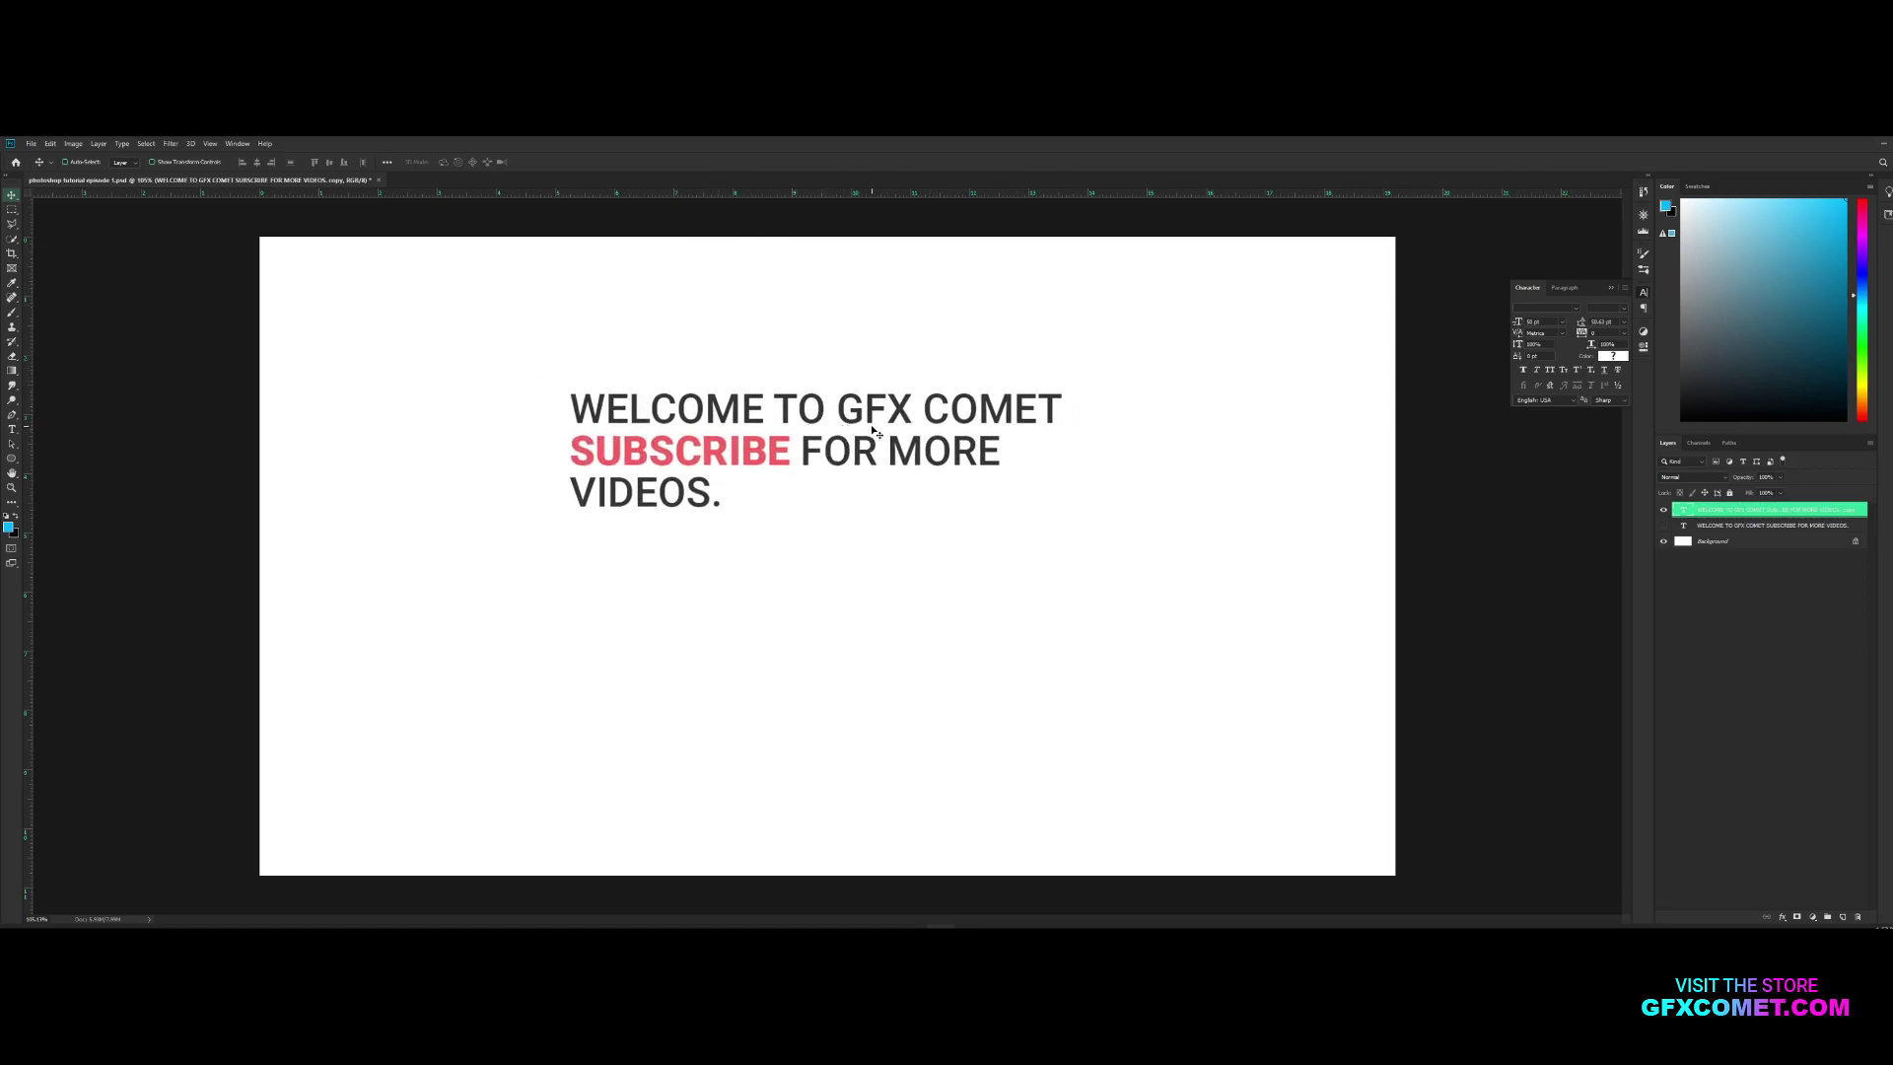
key("t")
left_click(900, 409)
key("ctrl+a")
type("GFX")
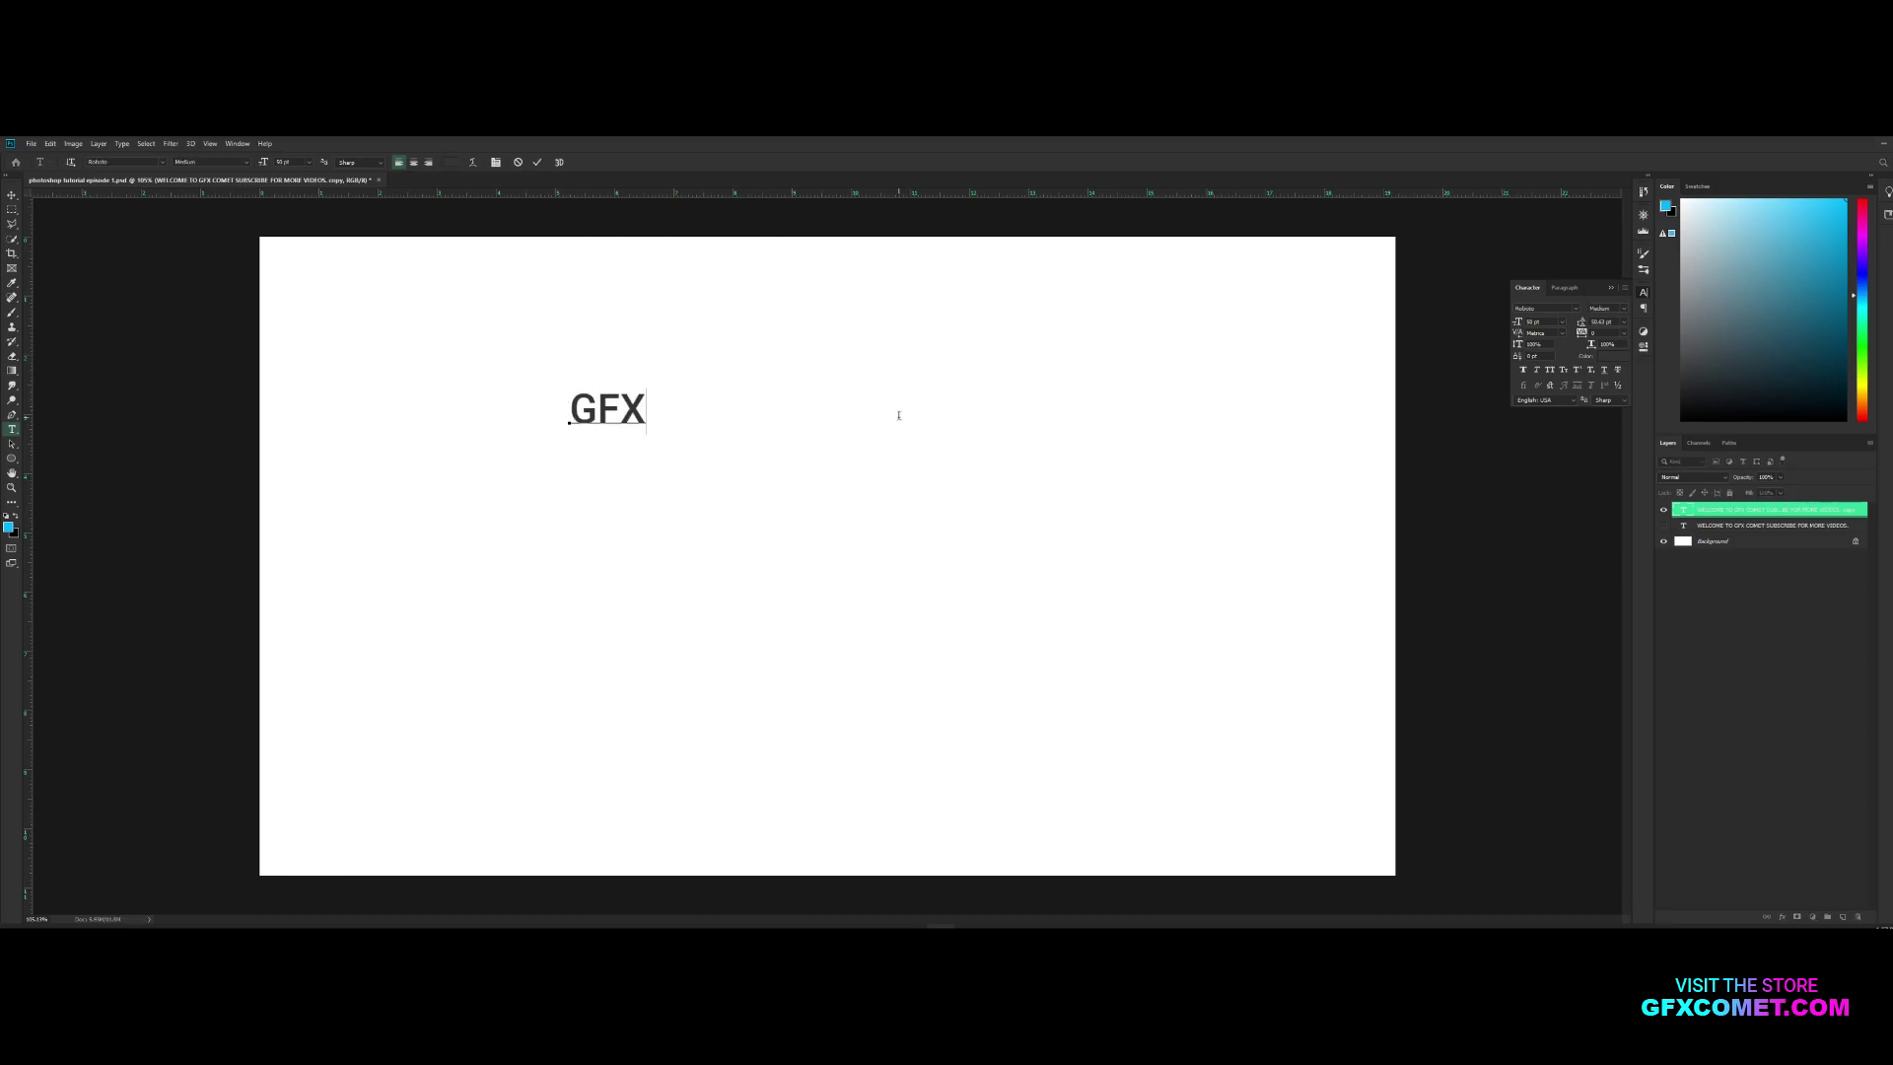
key("BackSpace")
key("BackSpace")
key("BackSpace")
type("SUBSCRIBE")
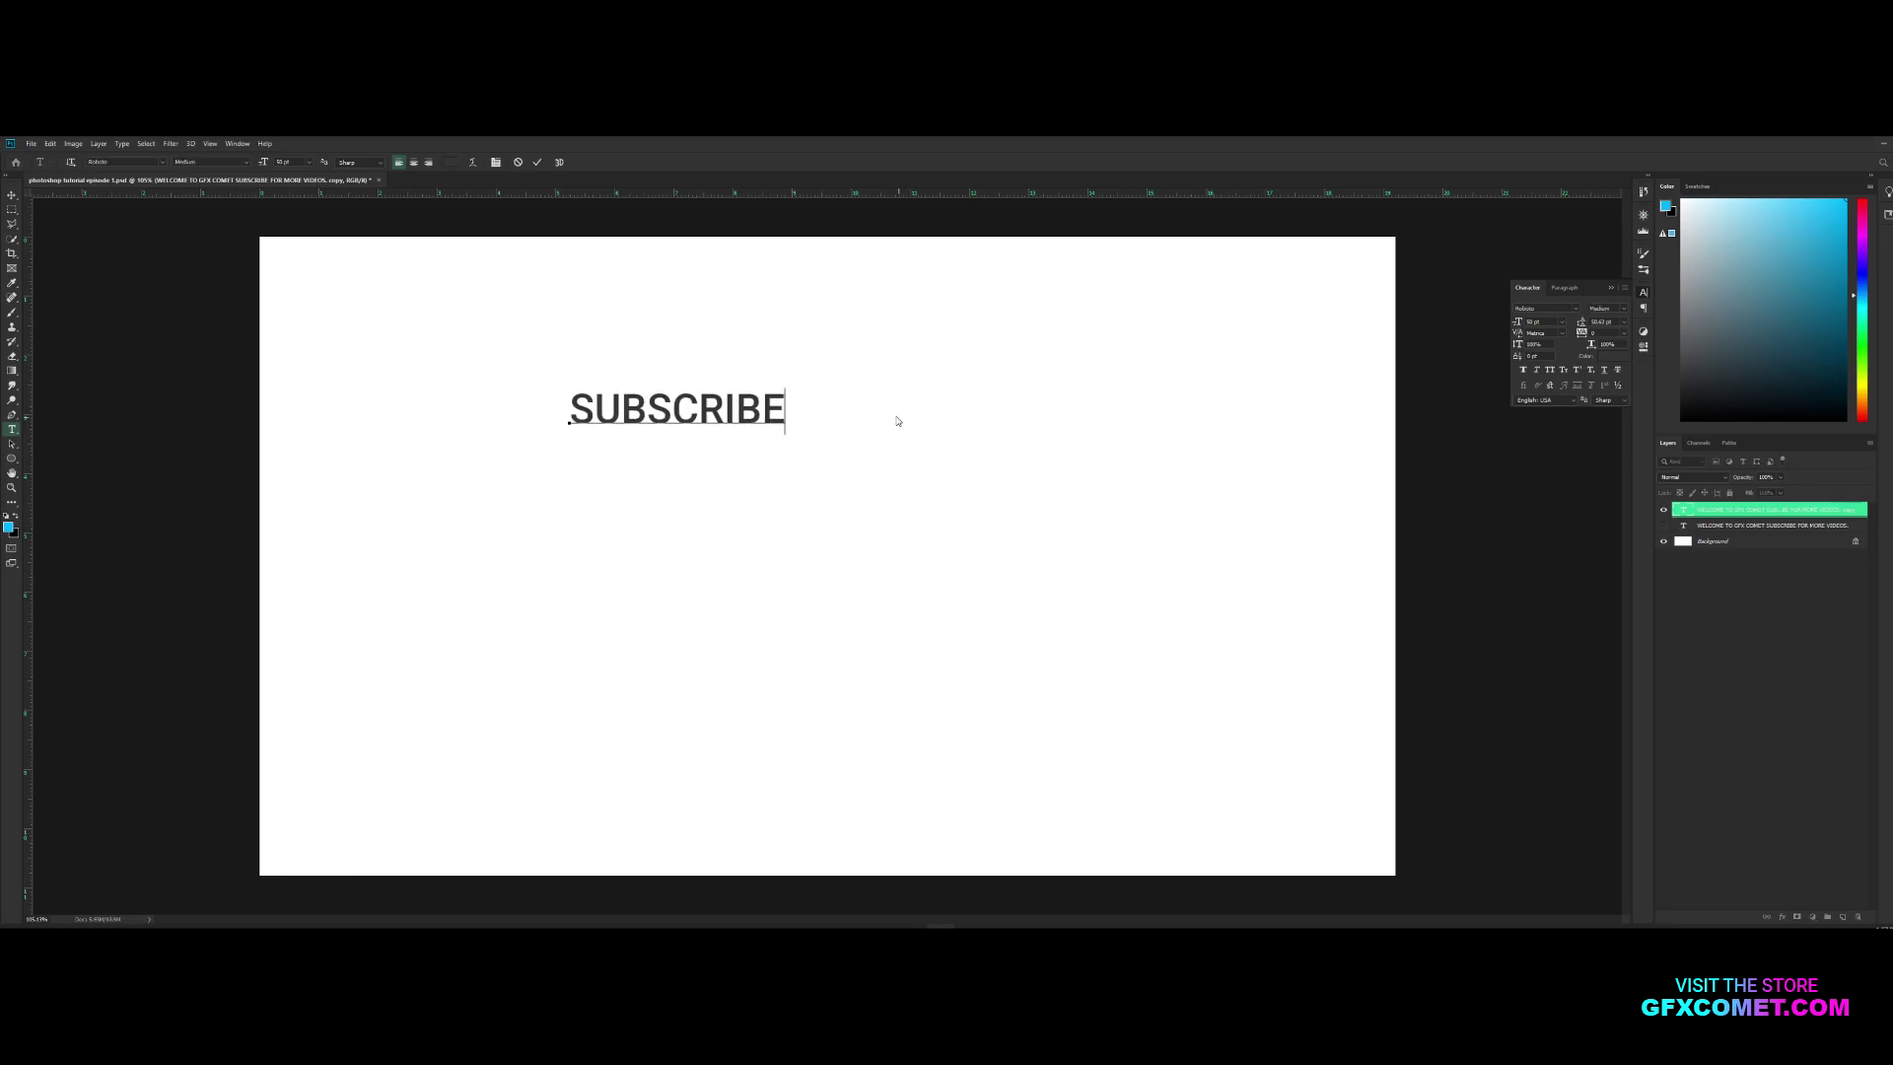
- Colour SUBSCRIBE a lighter red, ec6666, and change its font family
left_click(450, 161)
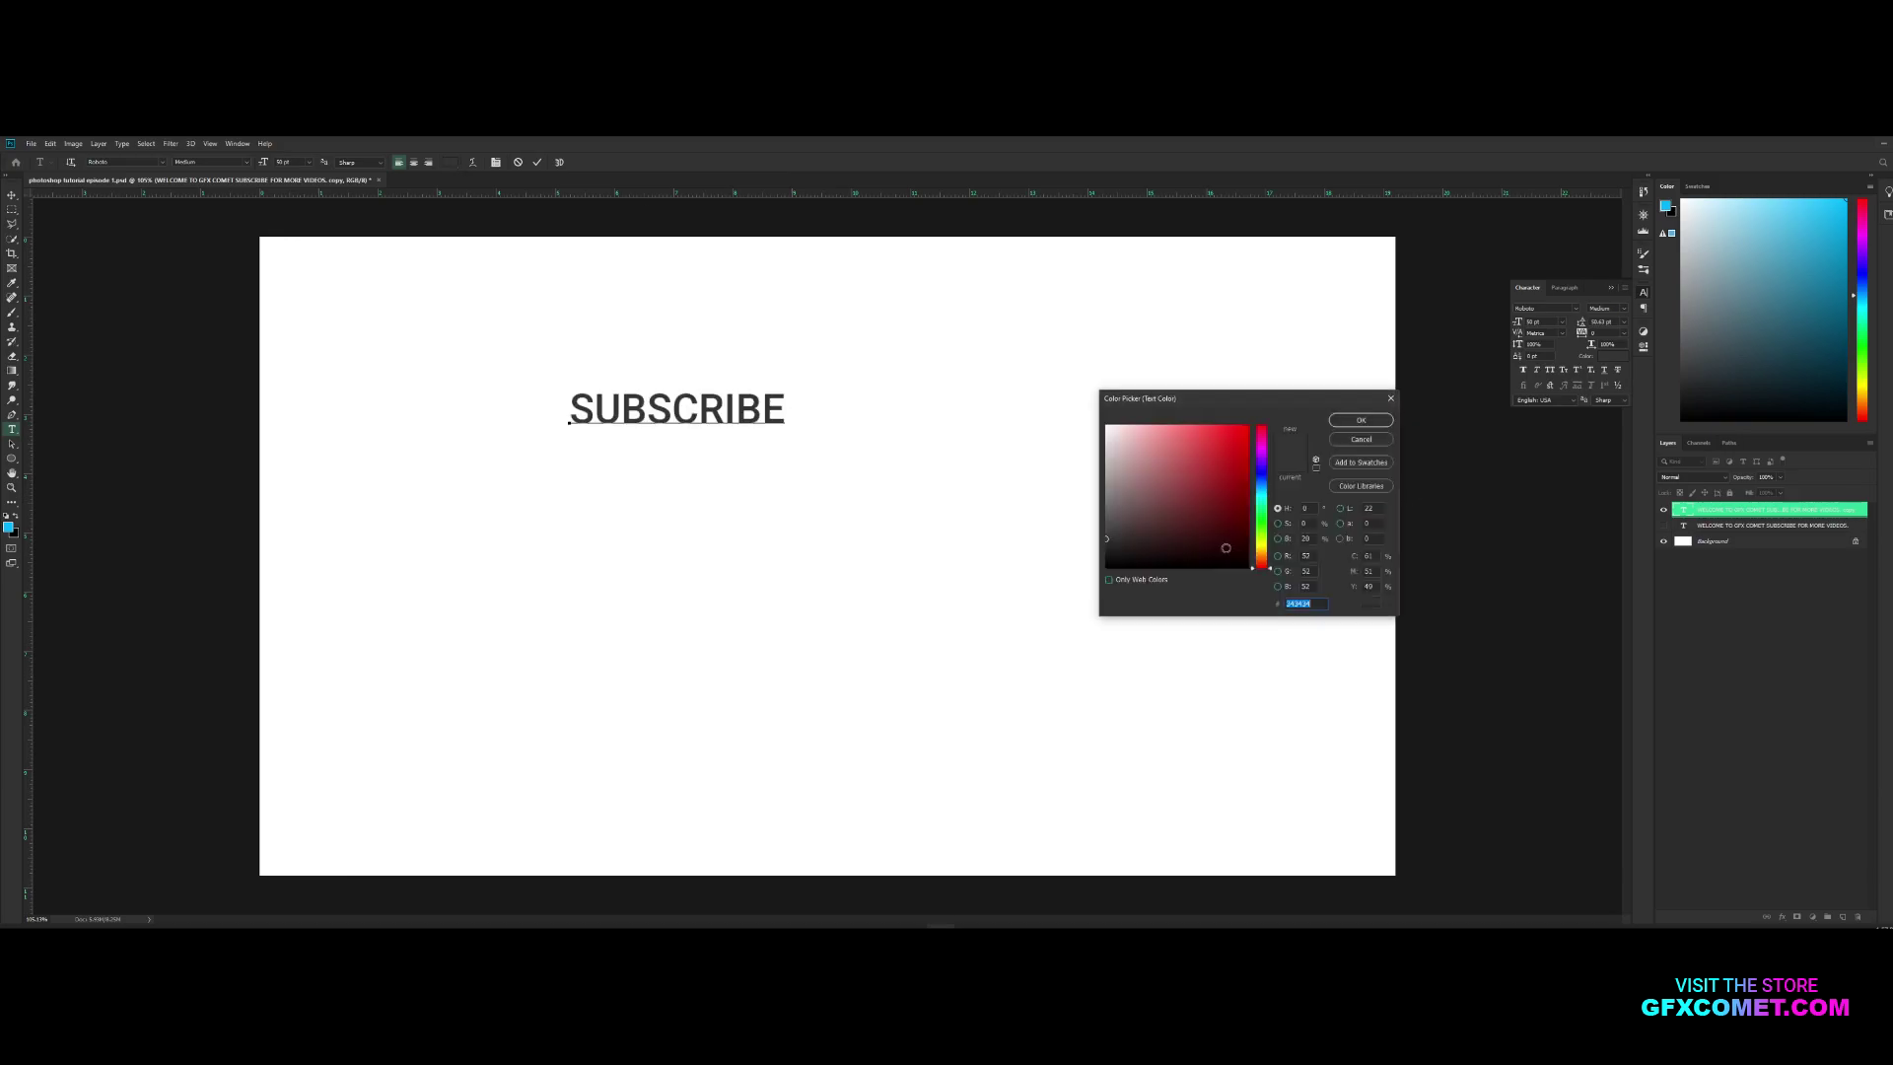
left_click(1214, 451)
left_click_drag(1224, 468, 1187, 434)
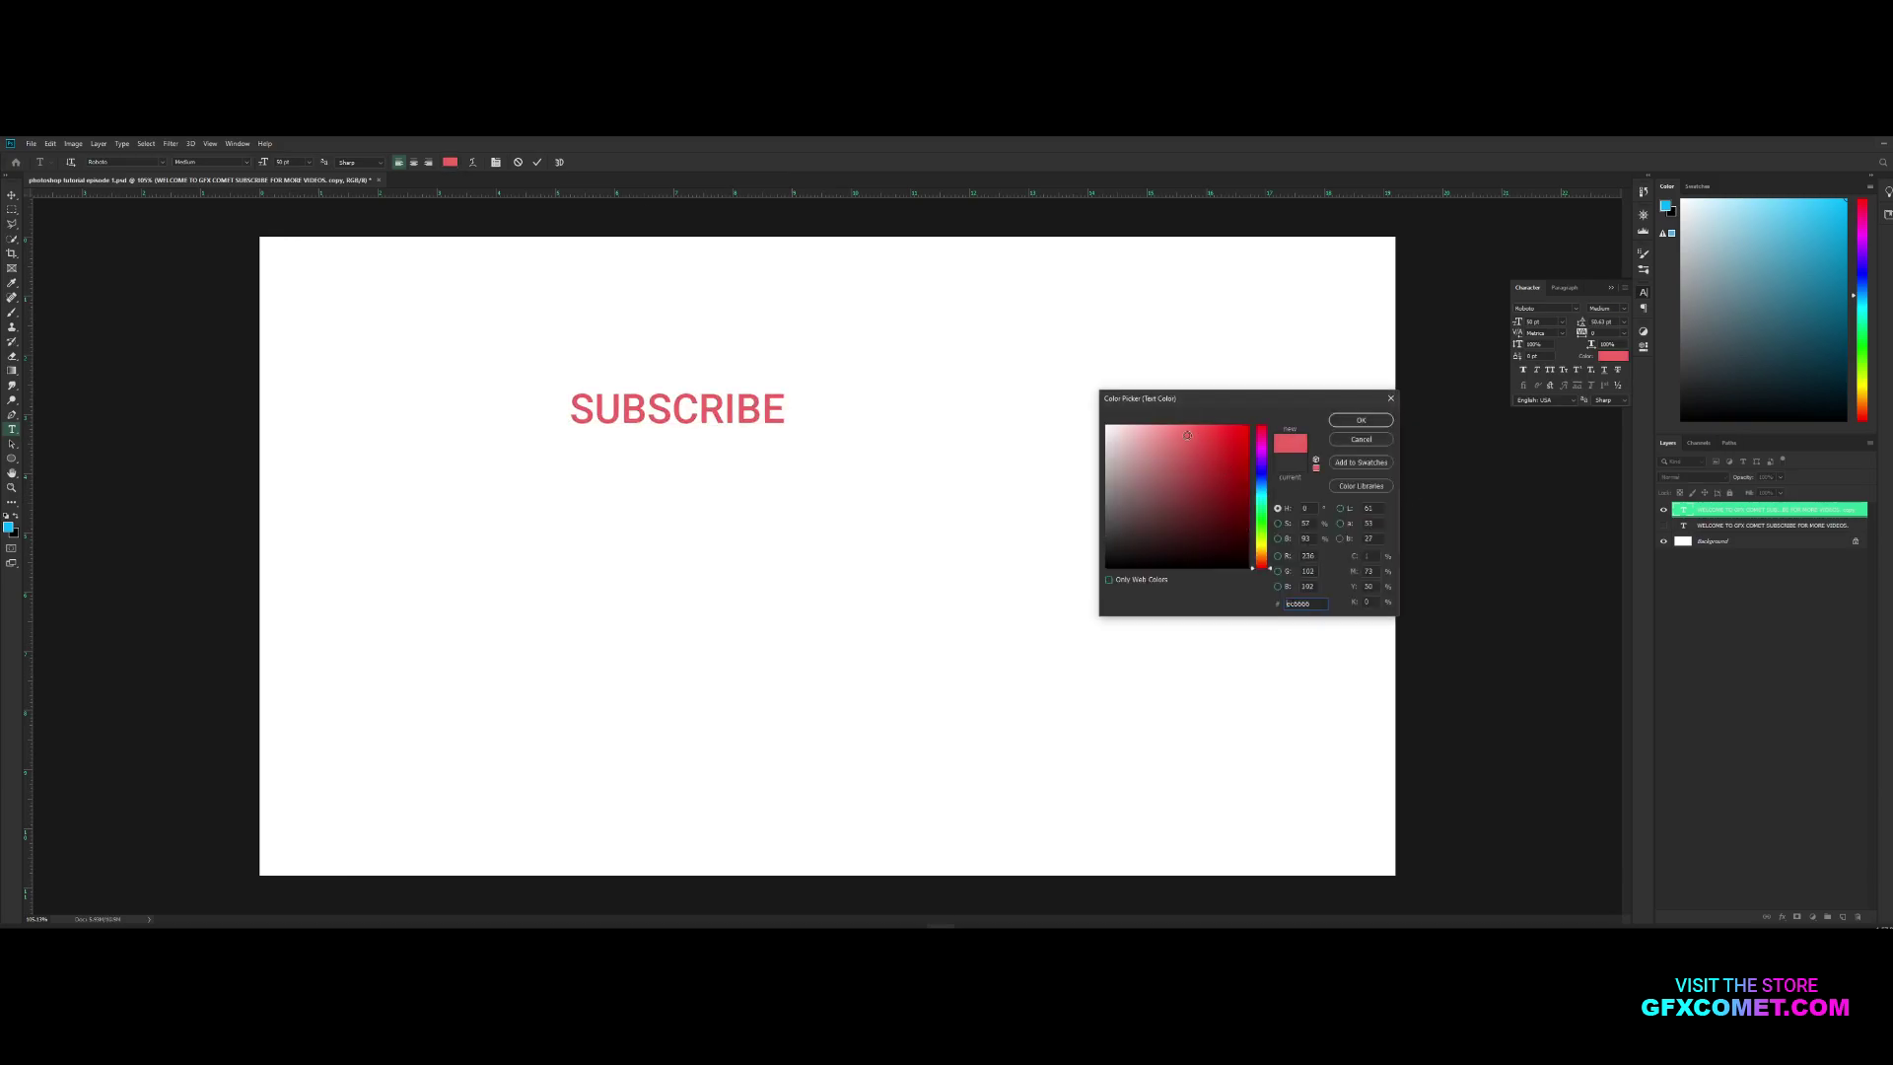
left_click(1380, 422)
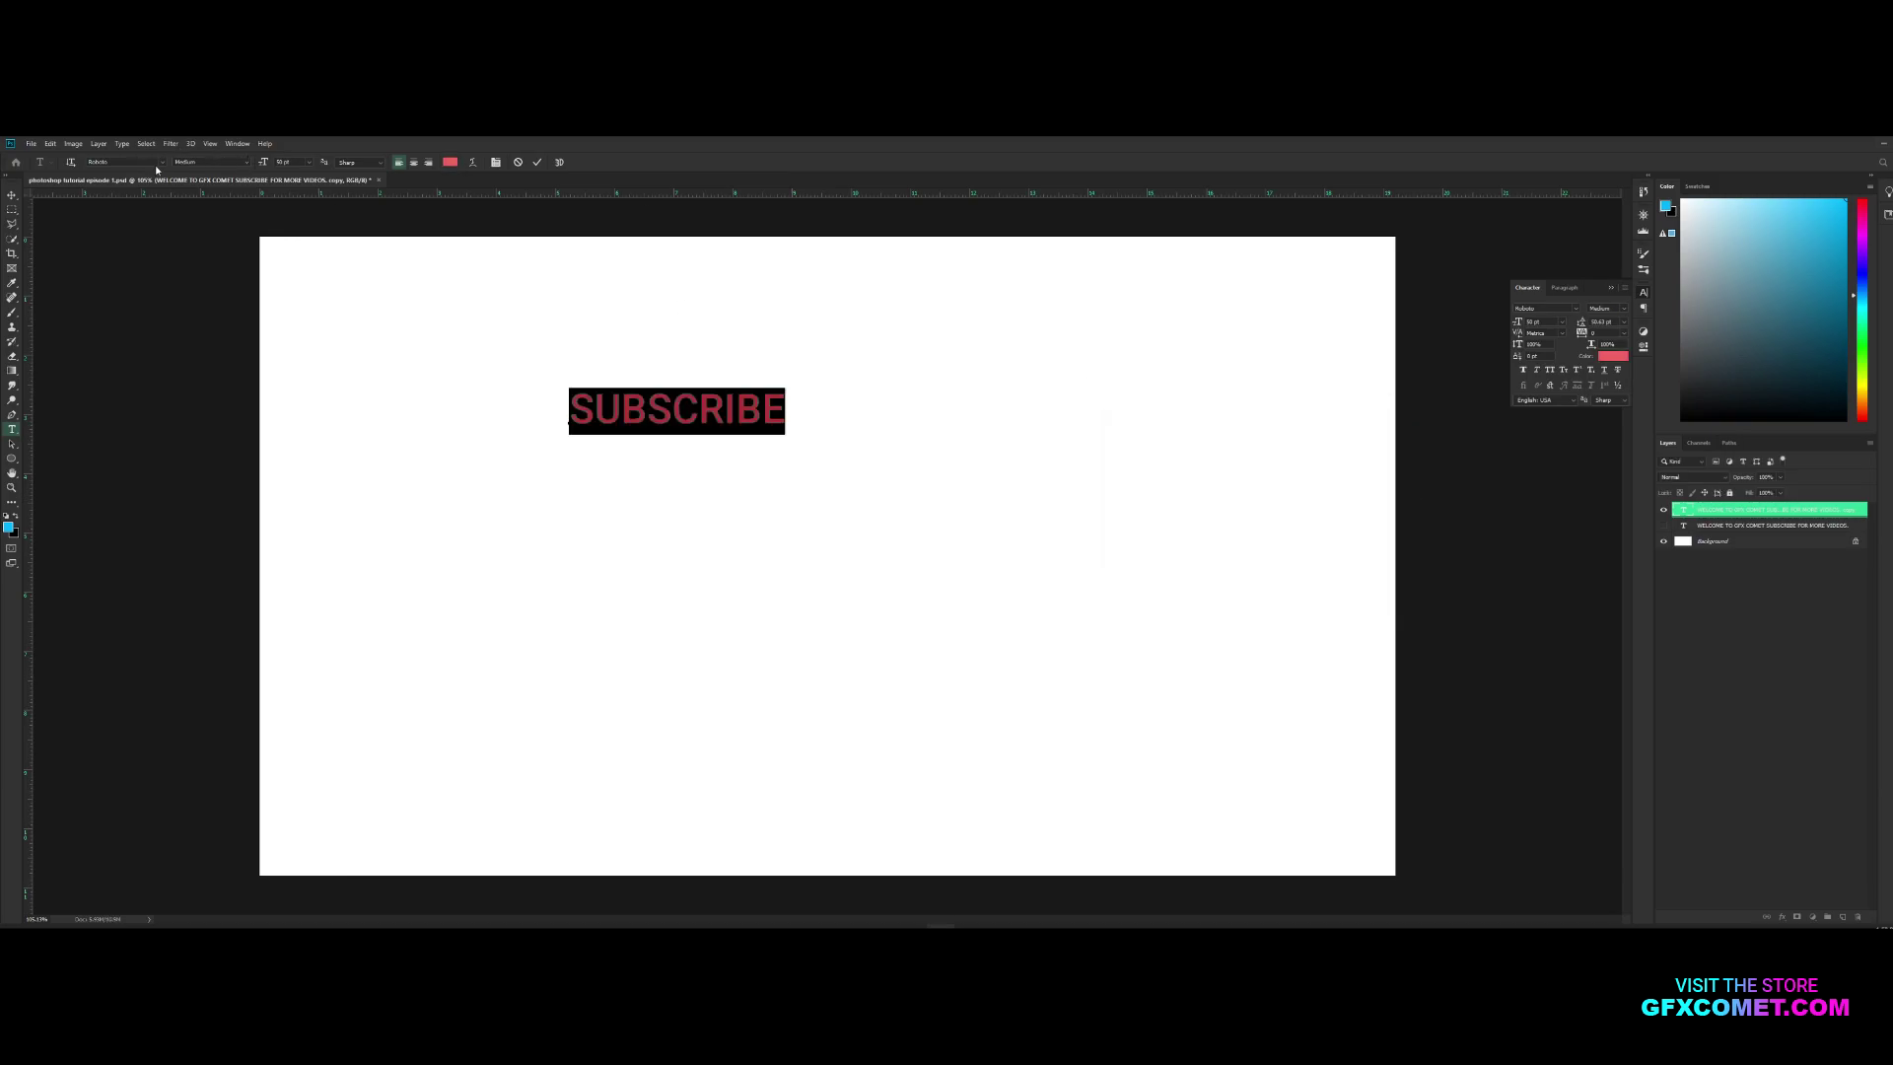
left_click(160, 162)
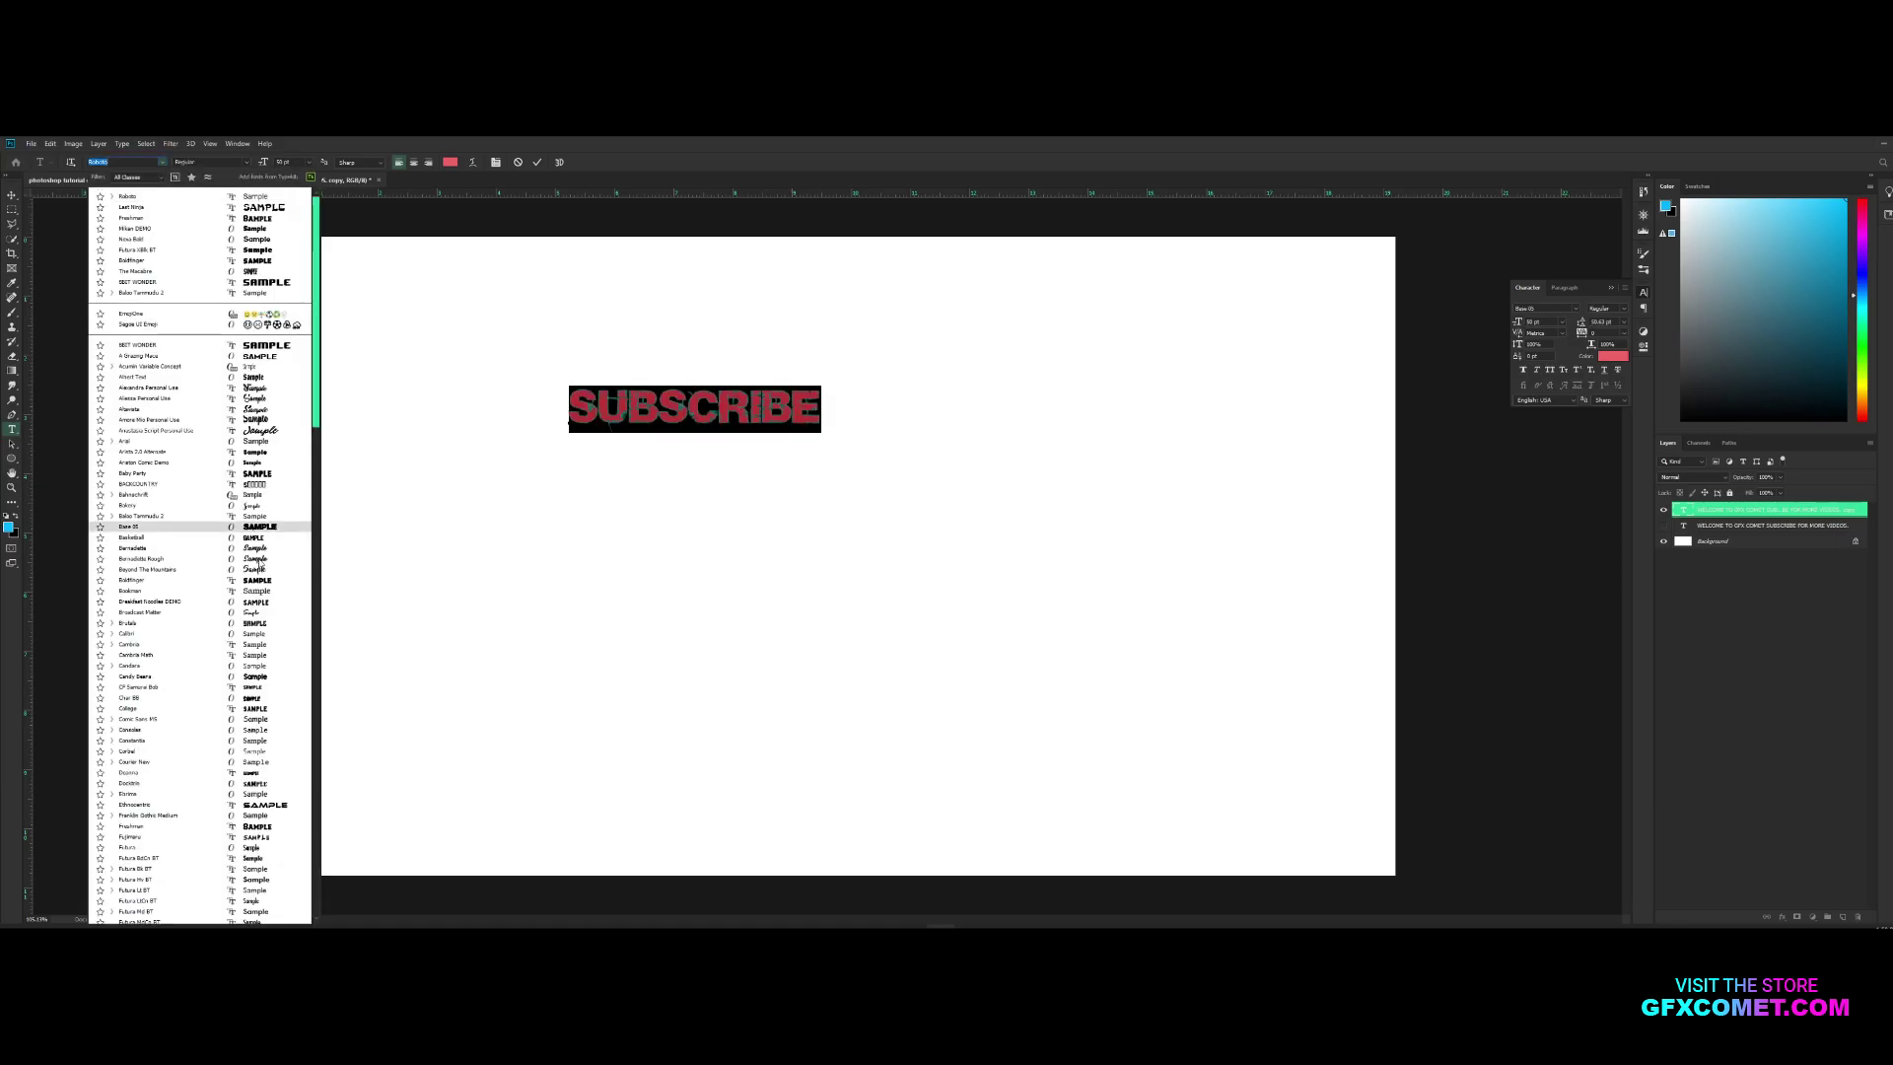
left_click(255, 579)
- Move SUBSCRIBE down to the canvas centre and scale it up with Ctrl+T
key("ctrl+Return")
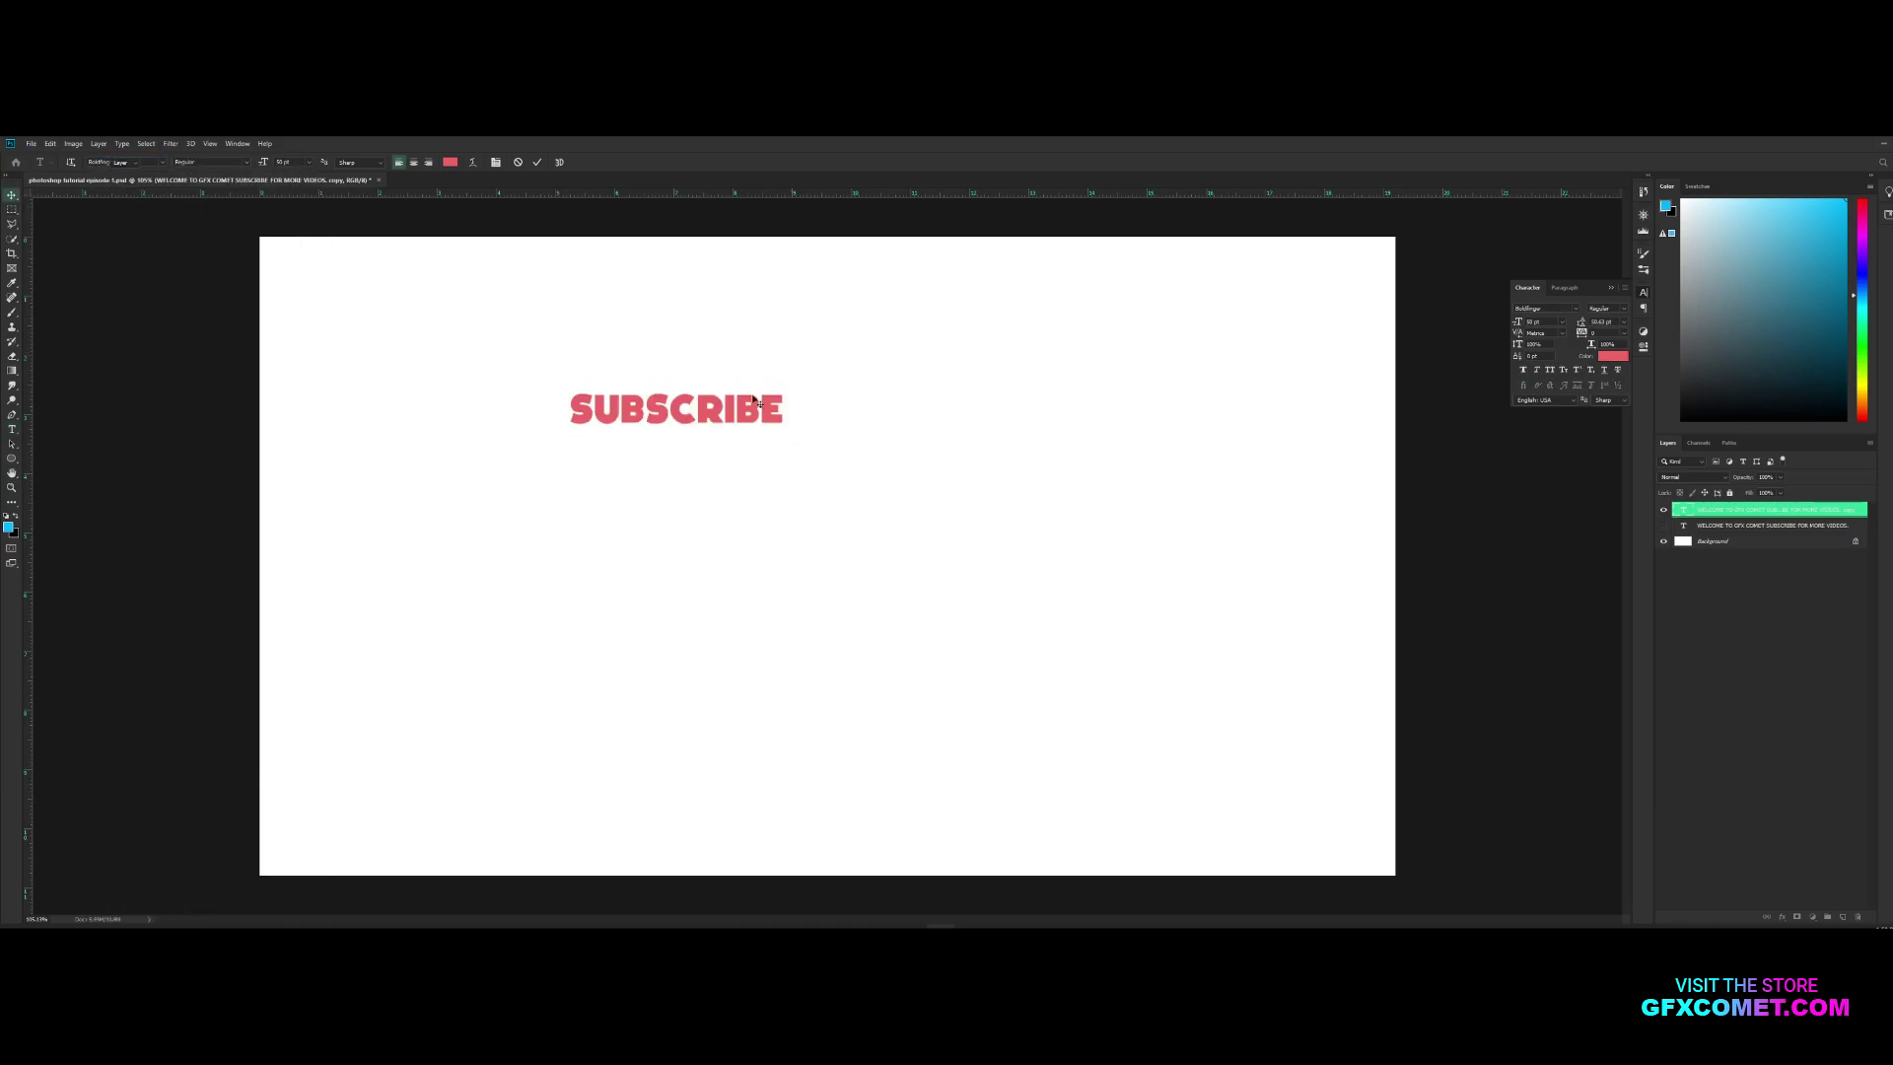
left_click_drag(755, 399, 1074, 494)
key("ctrl+t")
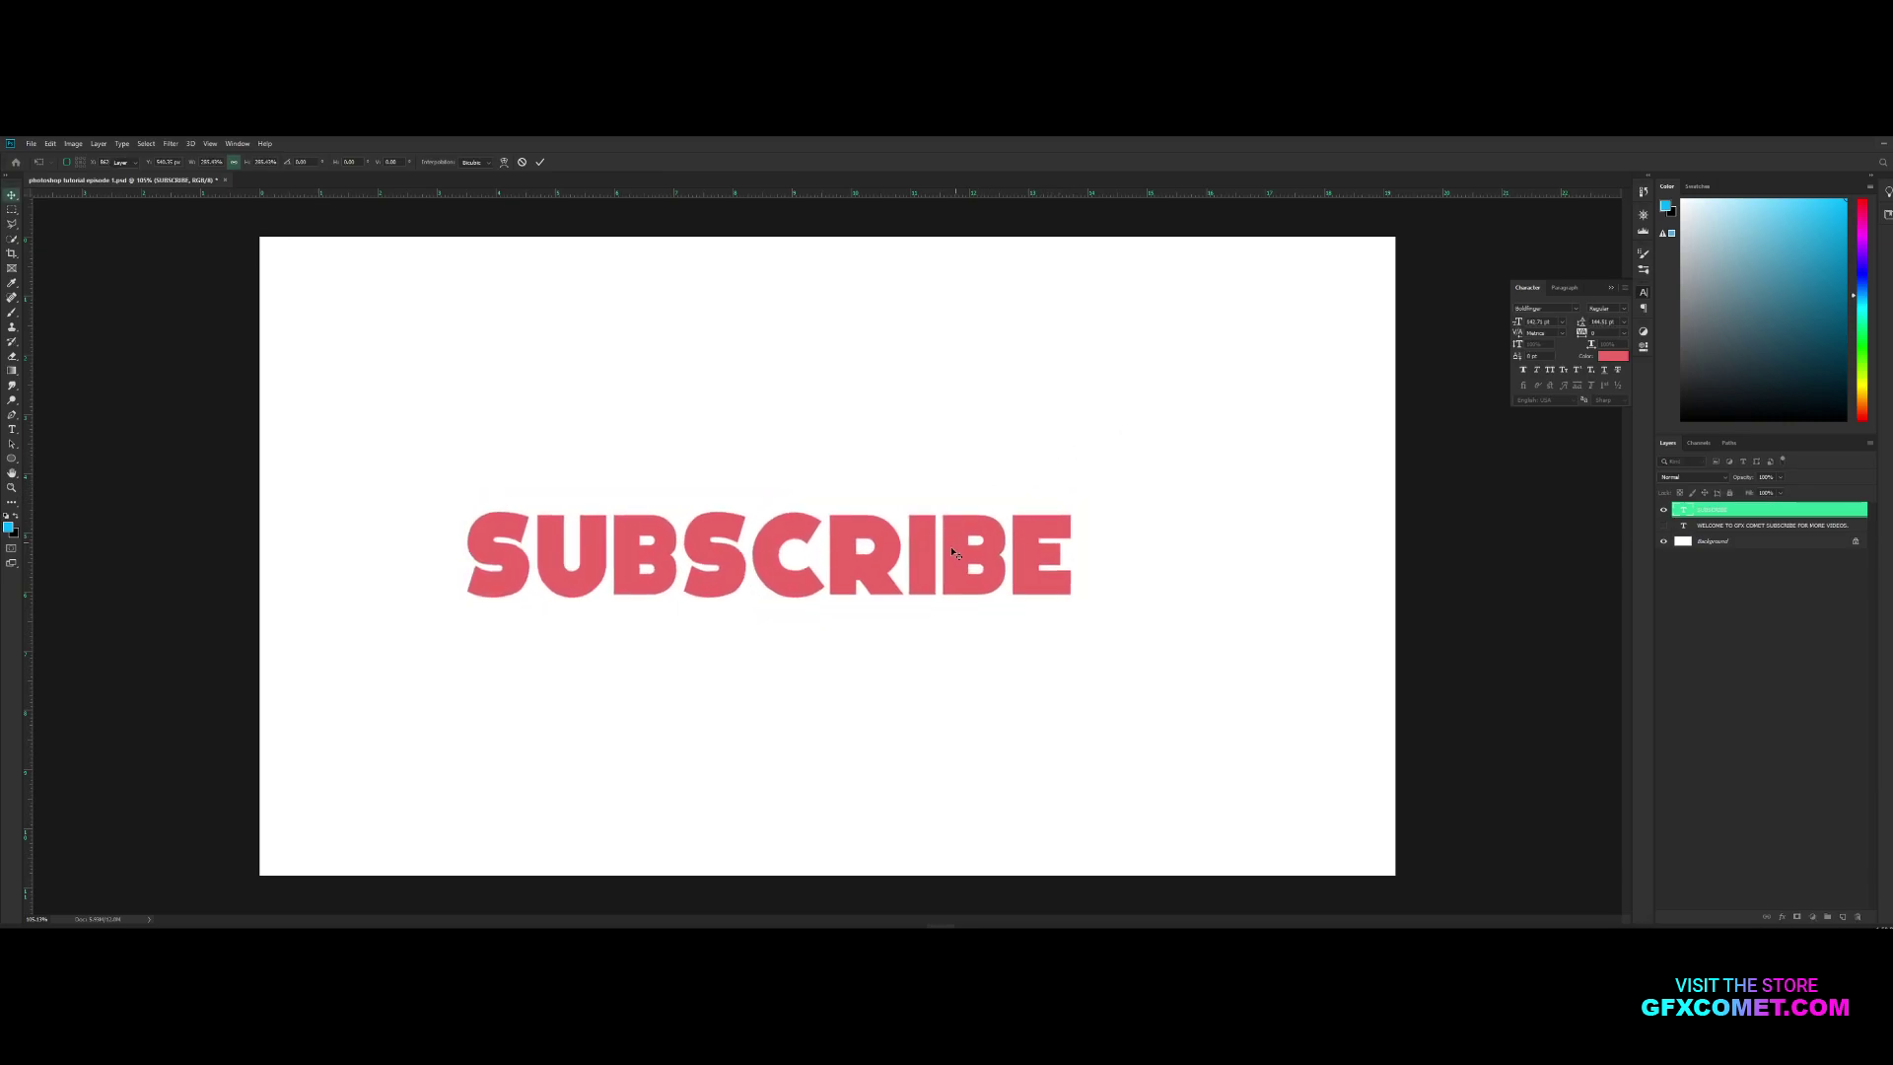
key("Return")
left_click_drag(952, 553, 1079, 528)
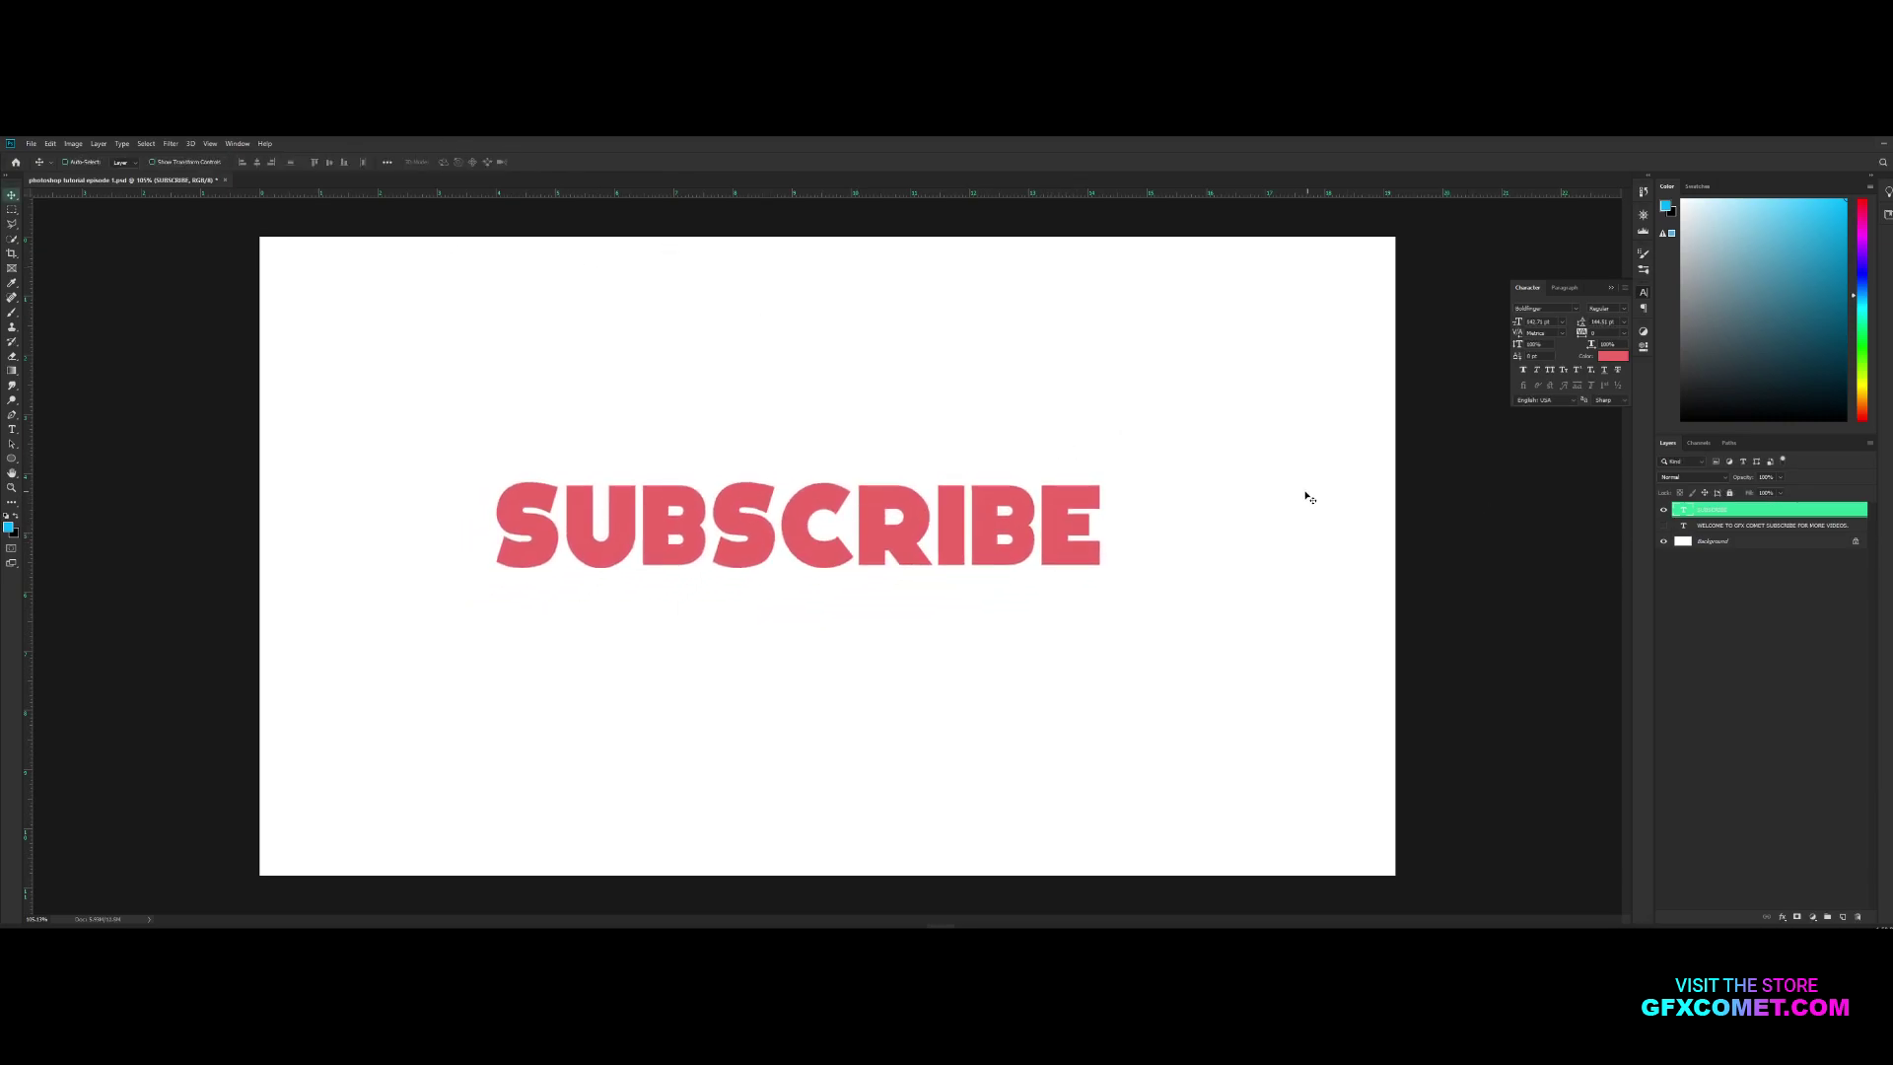
- Start Edit > Free Transform on SUBSCRIBE and open the transform context menu
key("ctrl+t")
right_click(995, 525)
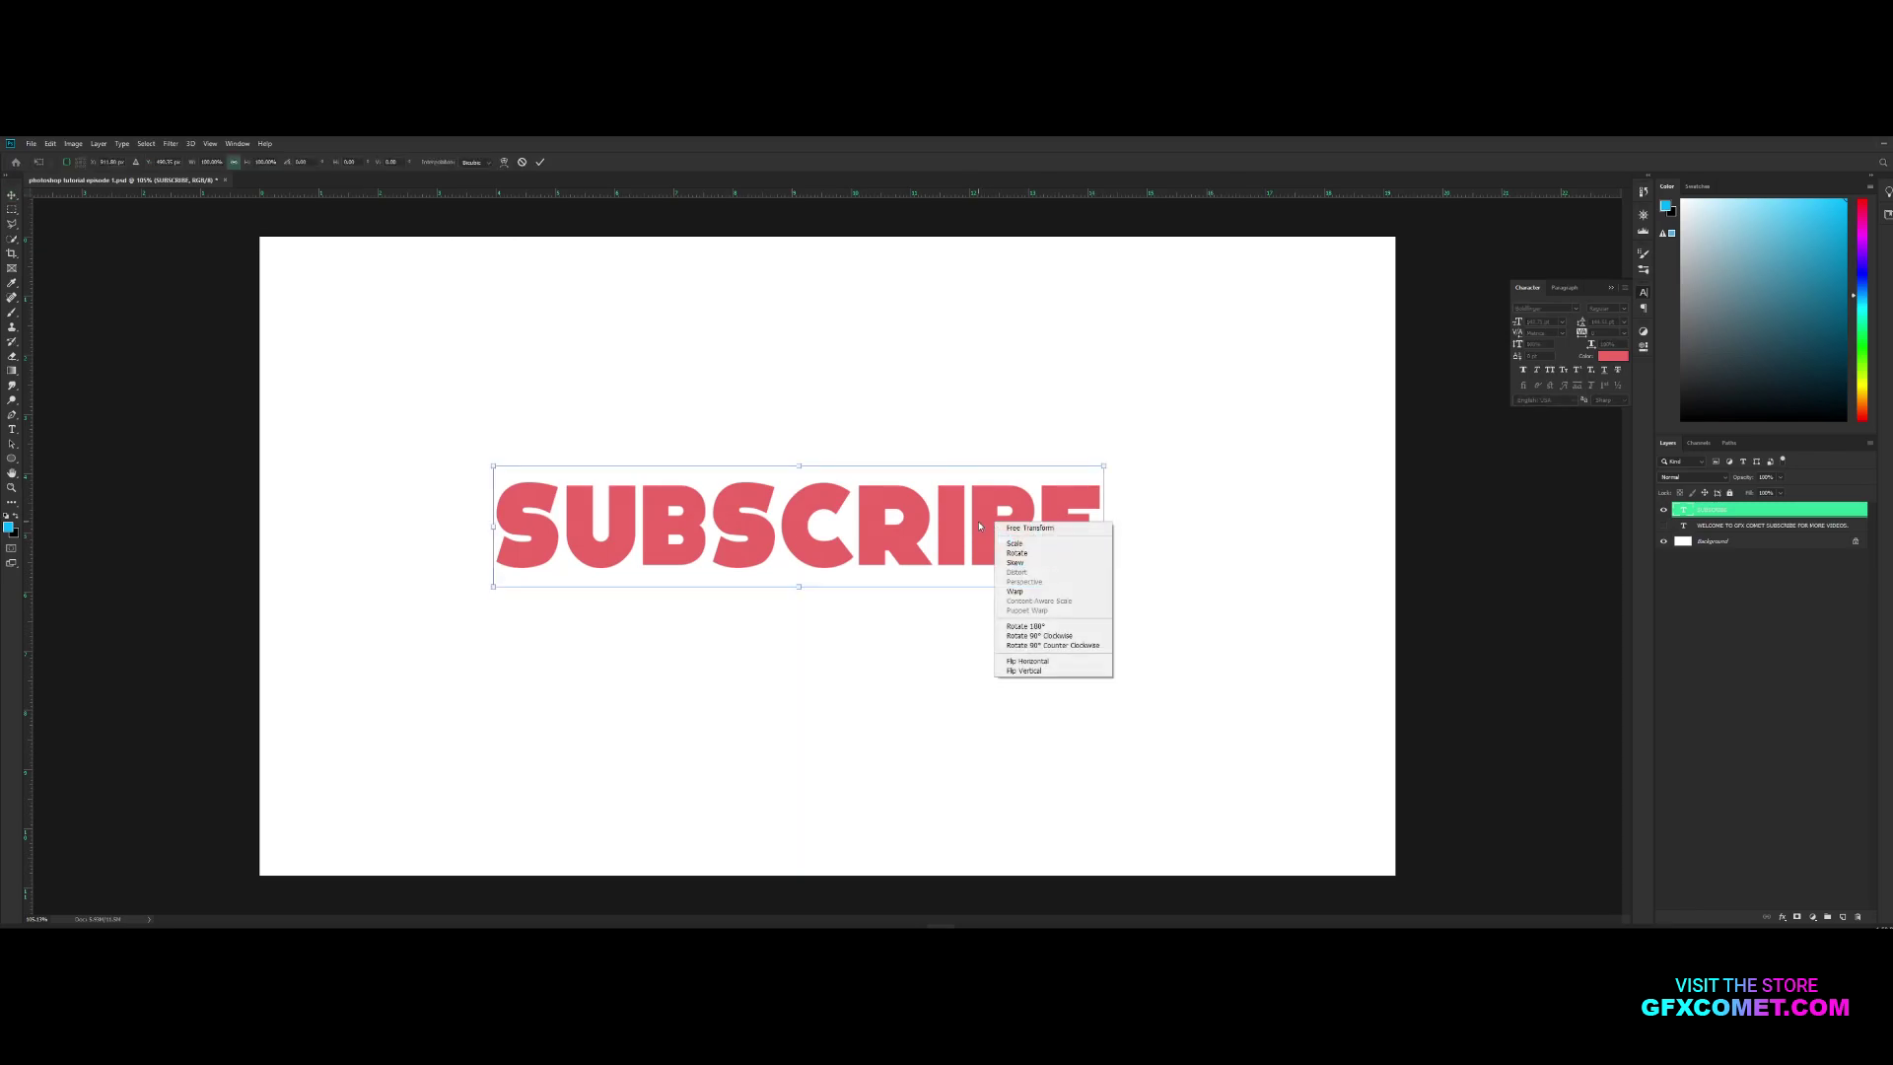
key("Escape")
key("Escape")
key("ctrl+t")
key("Return")
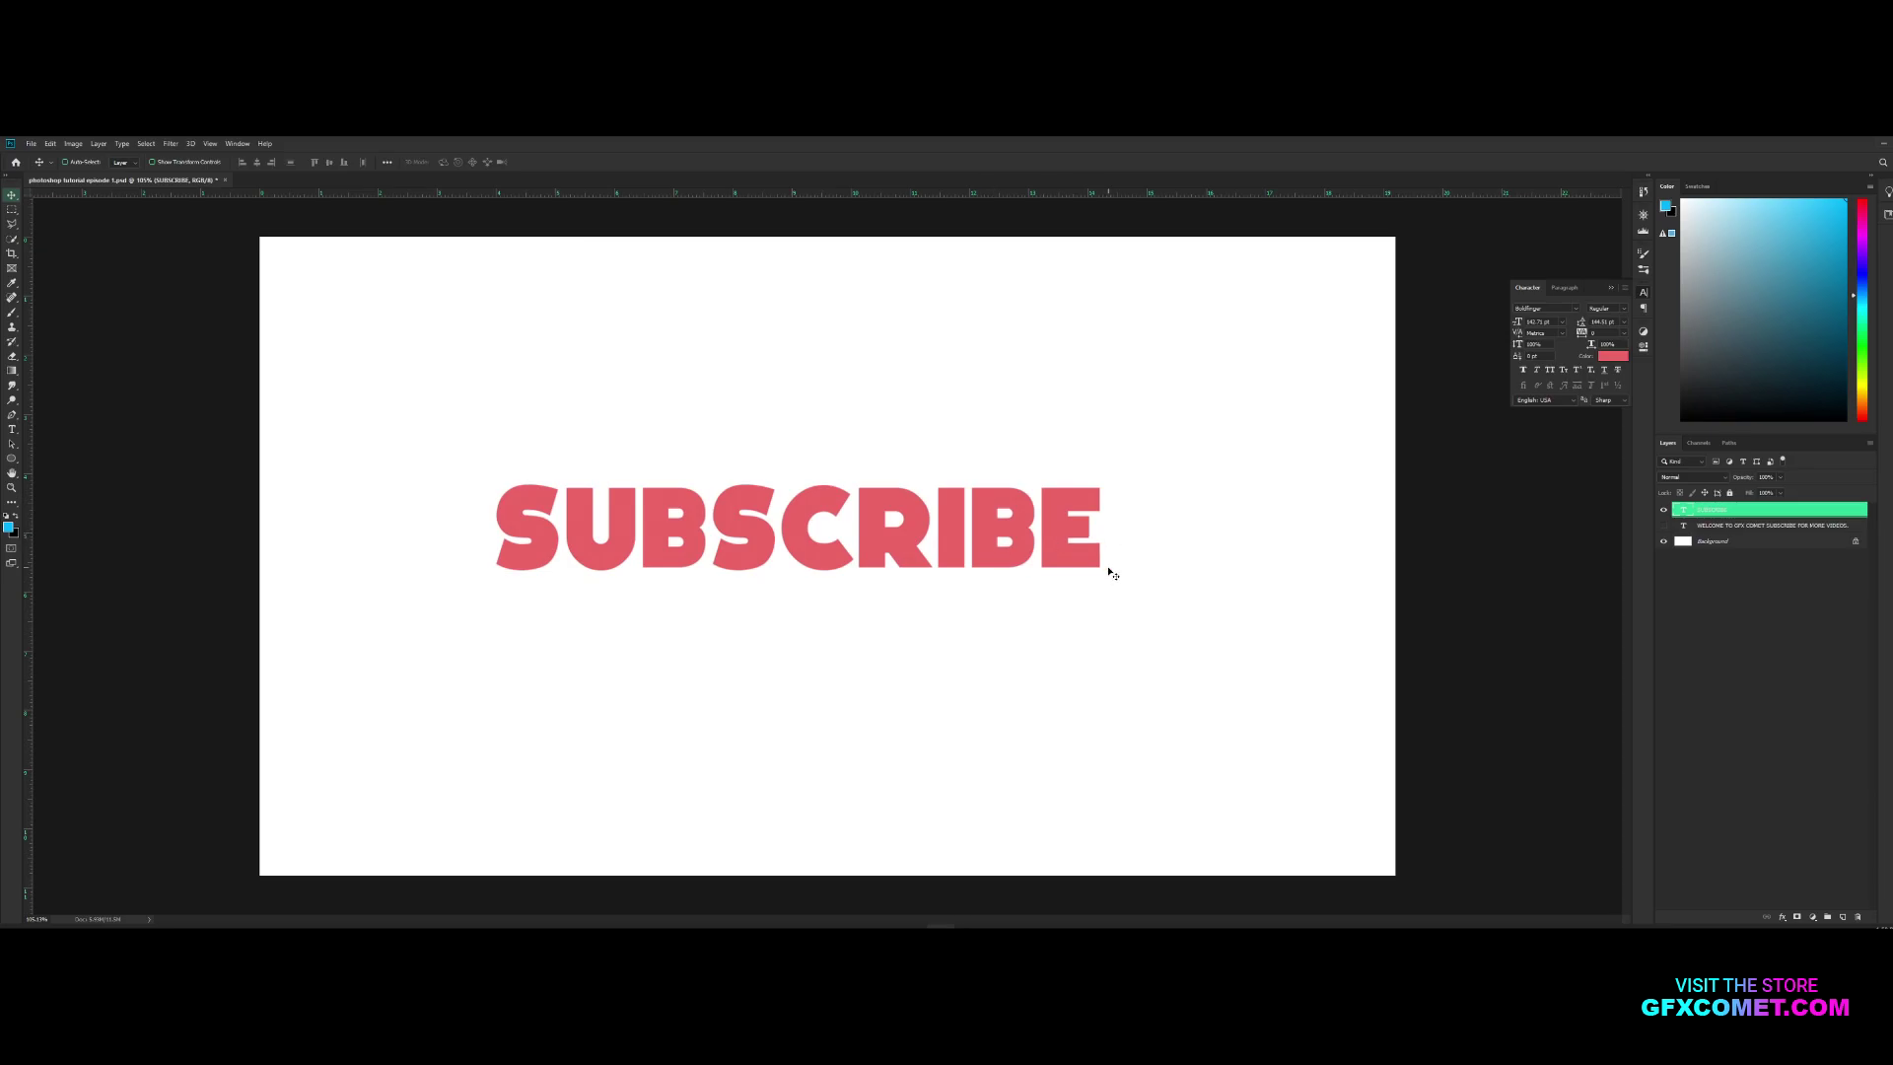
left_click(49, 144)
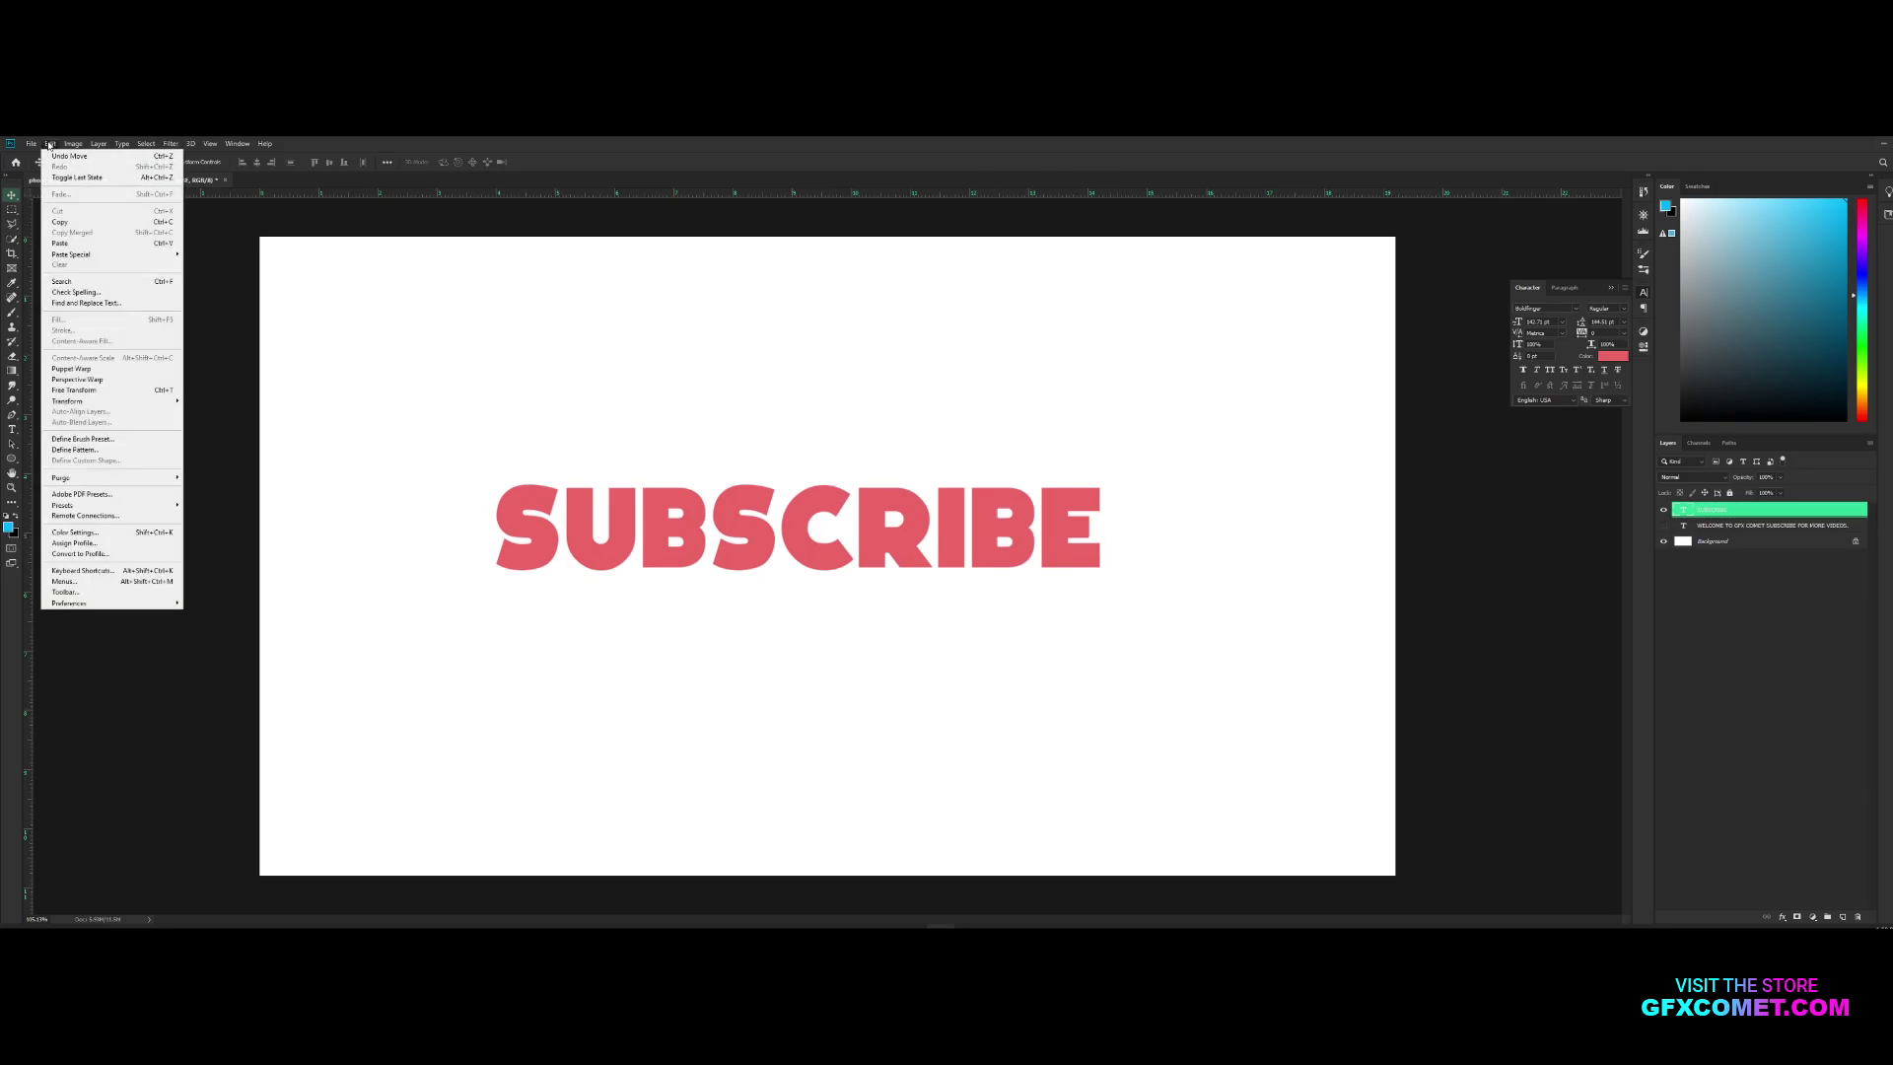
left_click(169, 391)
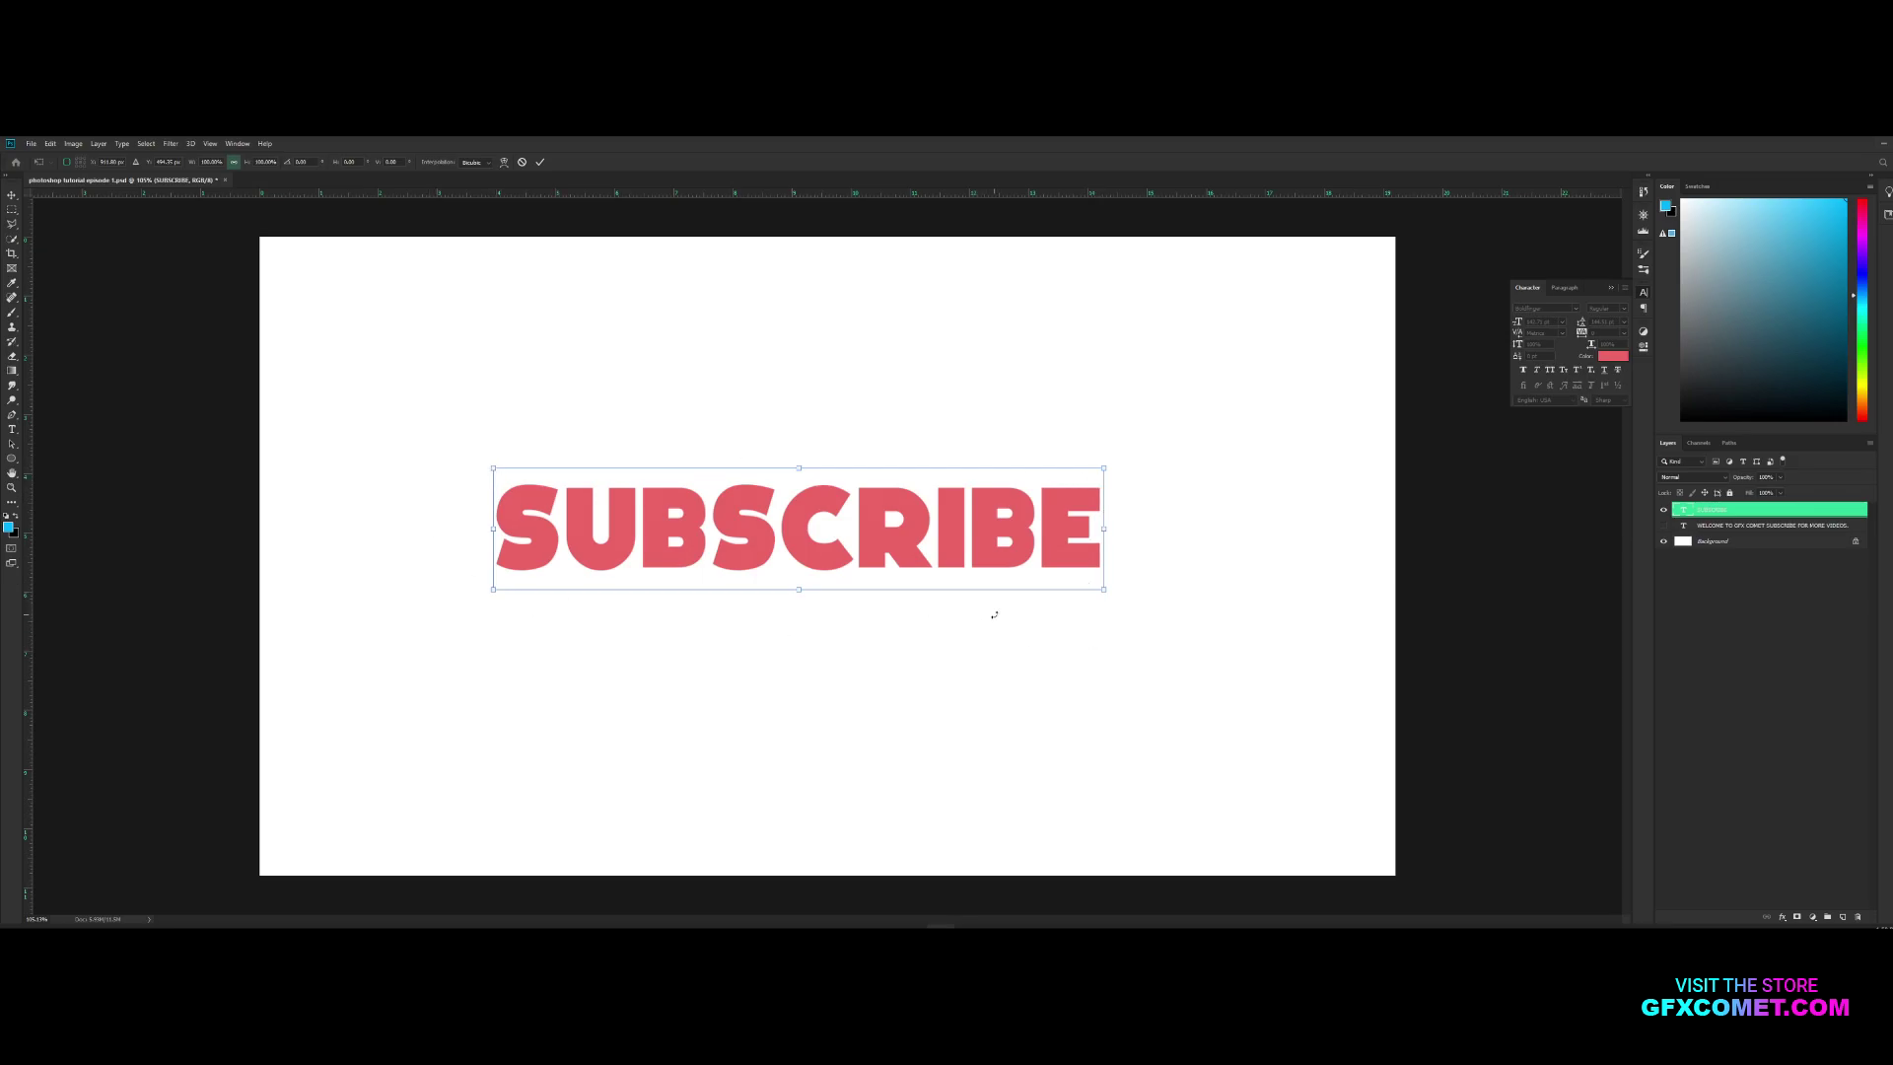
right_click(706, 524)
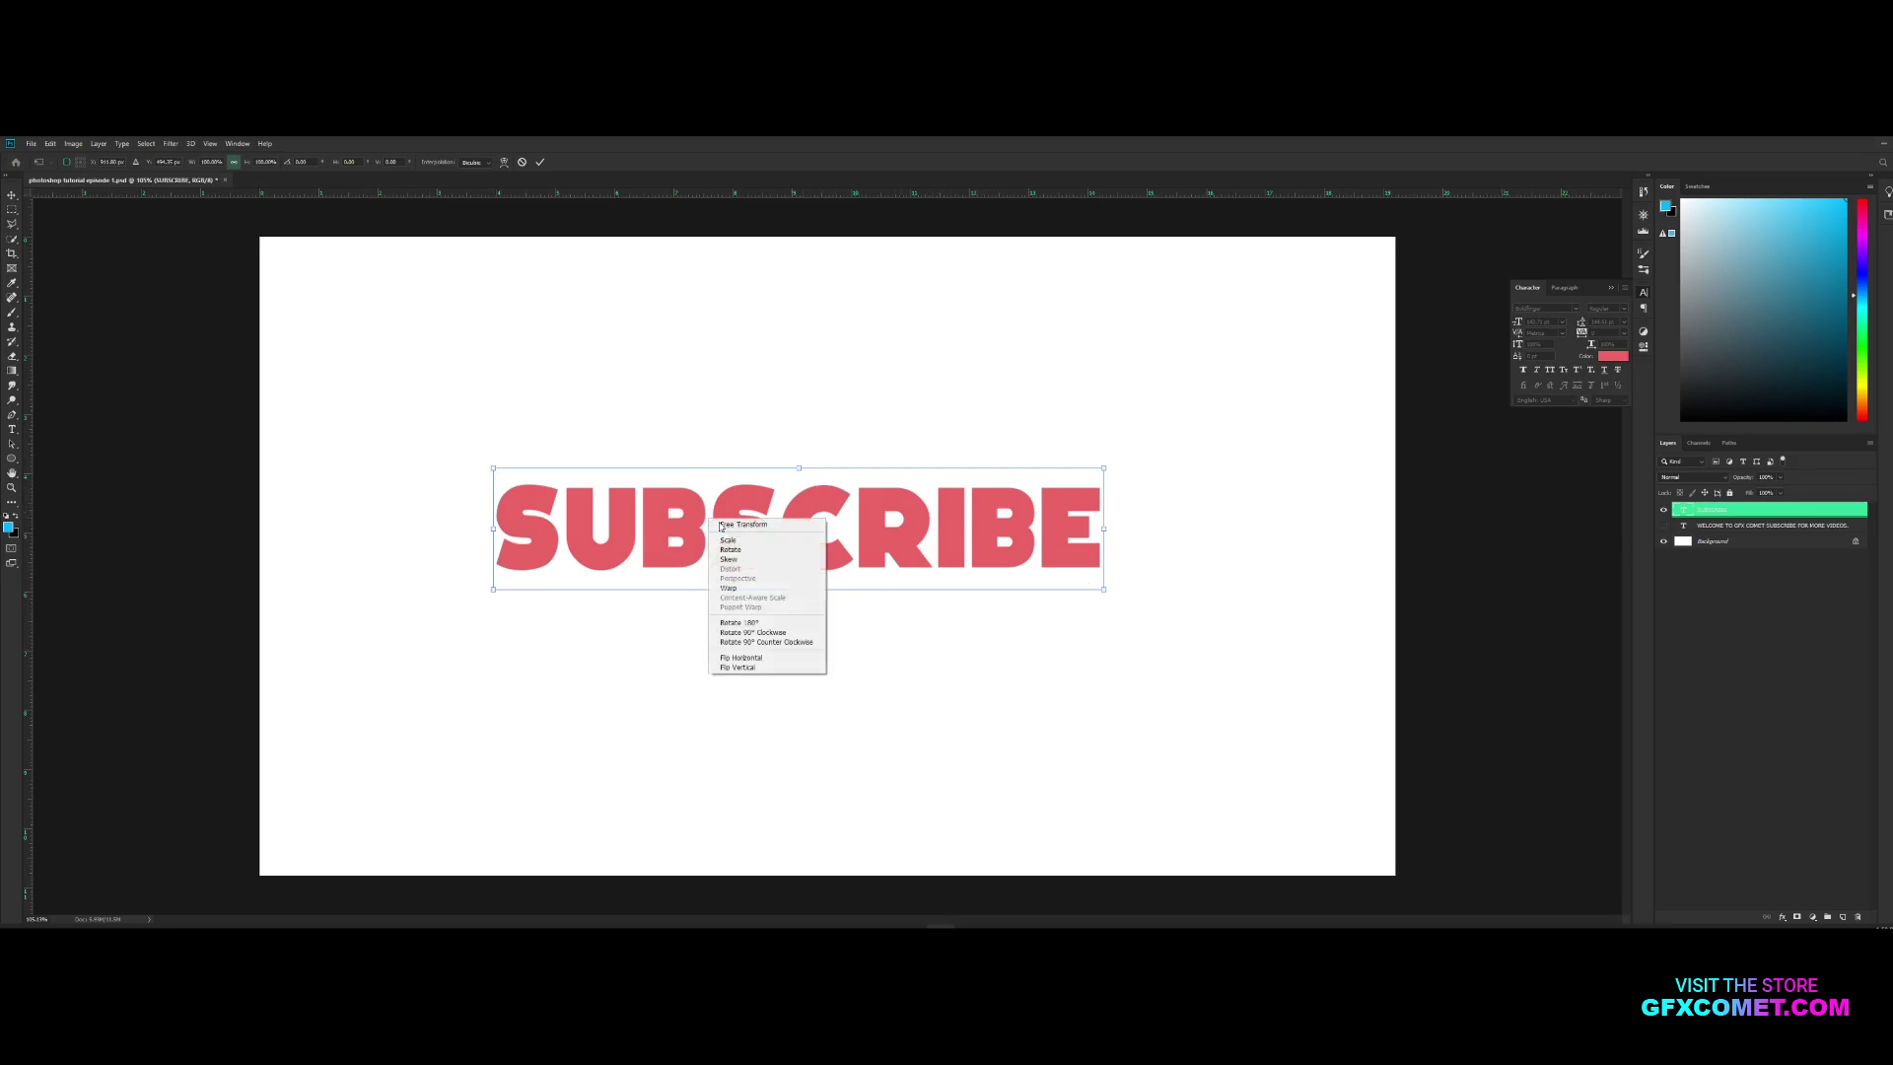
- Apply an Arc warp to SUBSCRIBE with Bend lowered to about 40, then commit
left_click(730, 588)
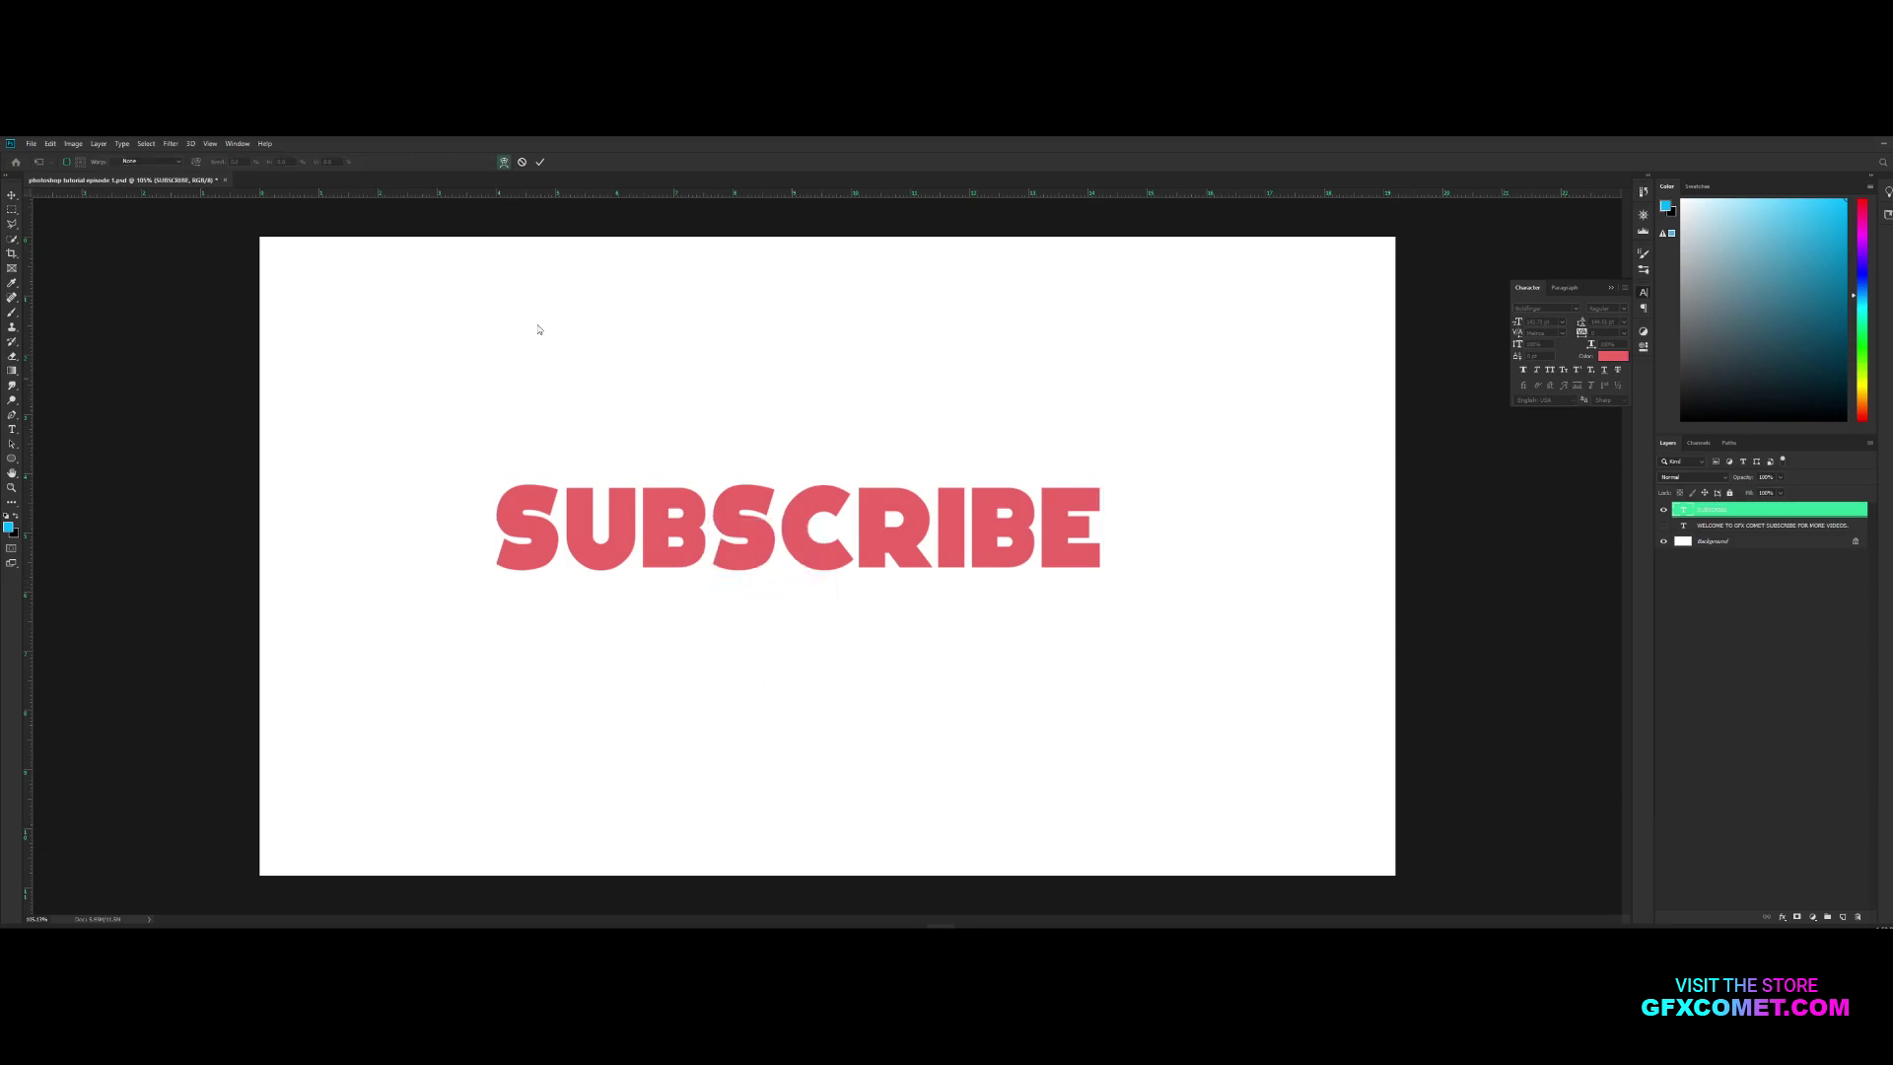
left_click(128, 162)
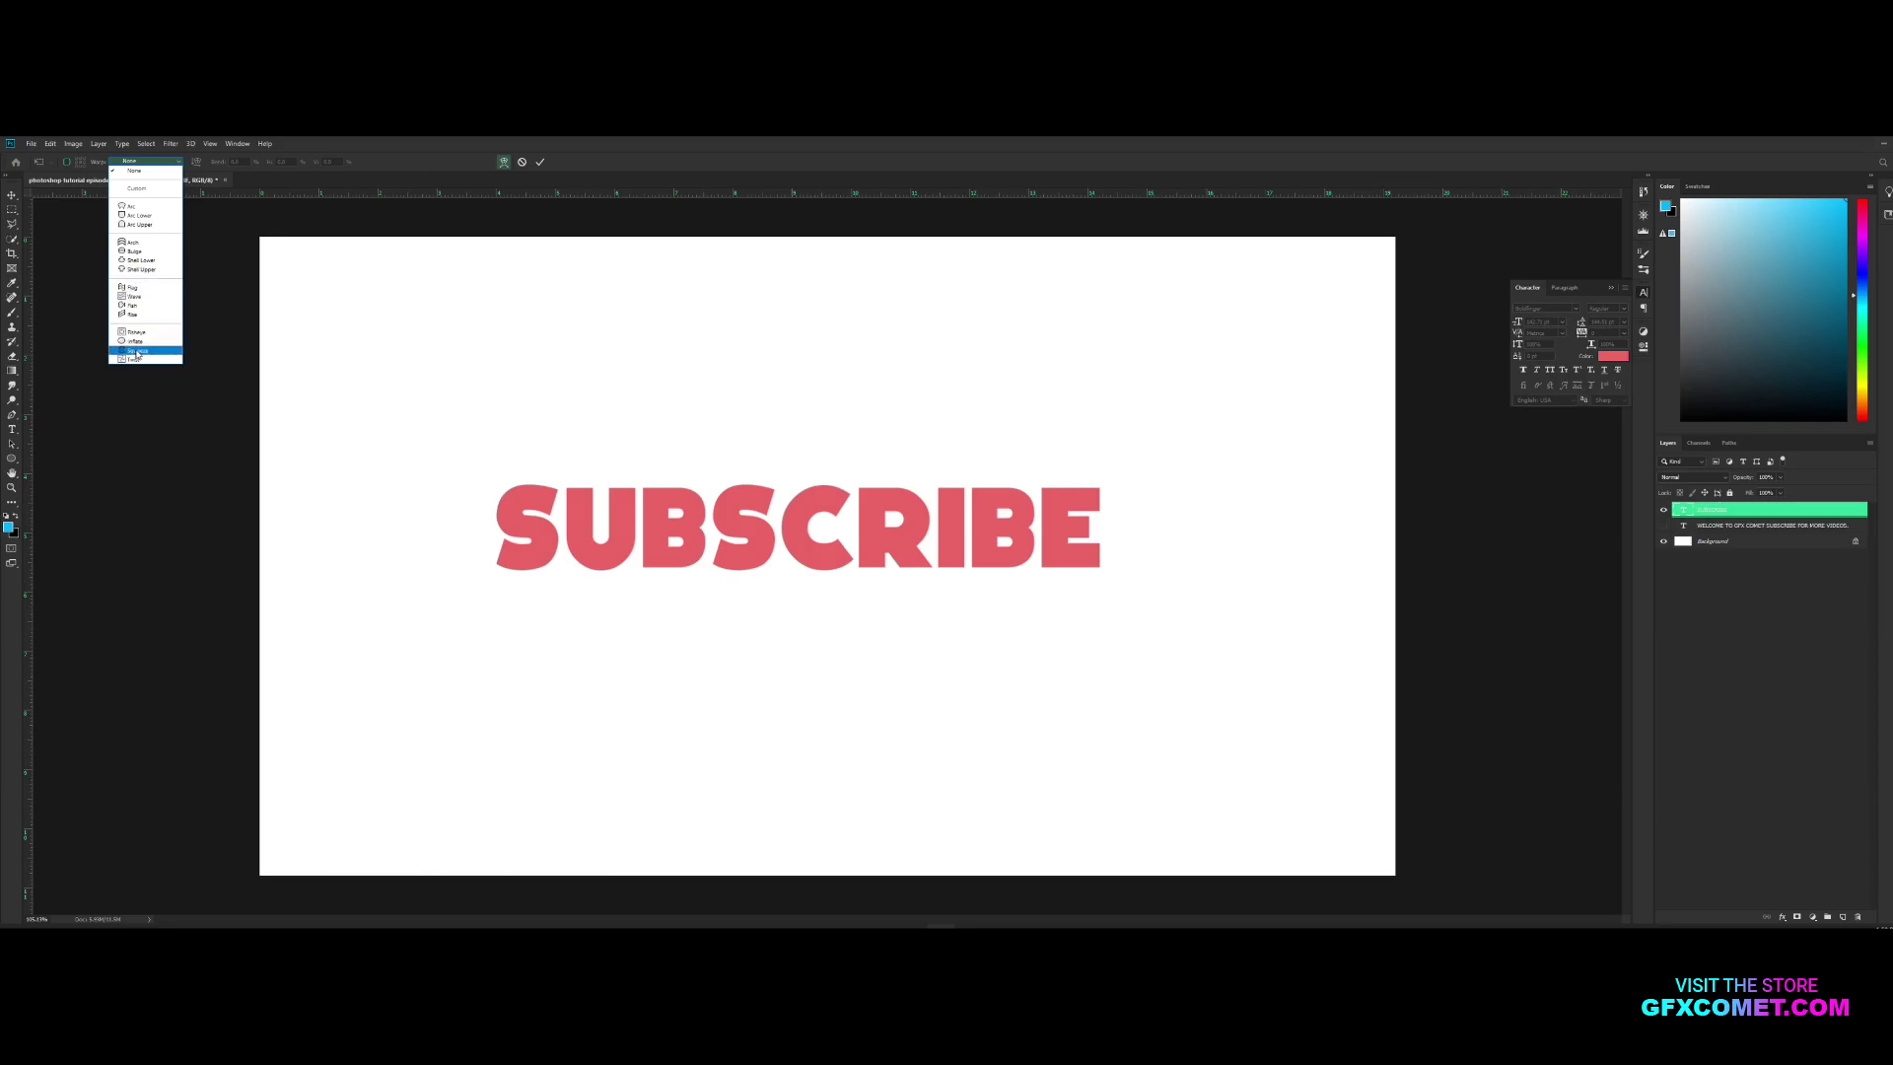
left_click(144, 209)
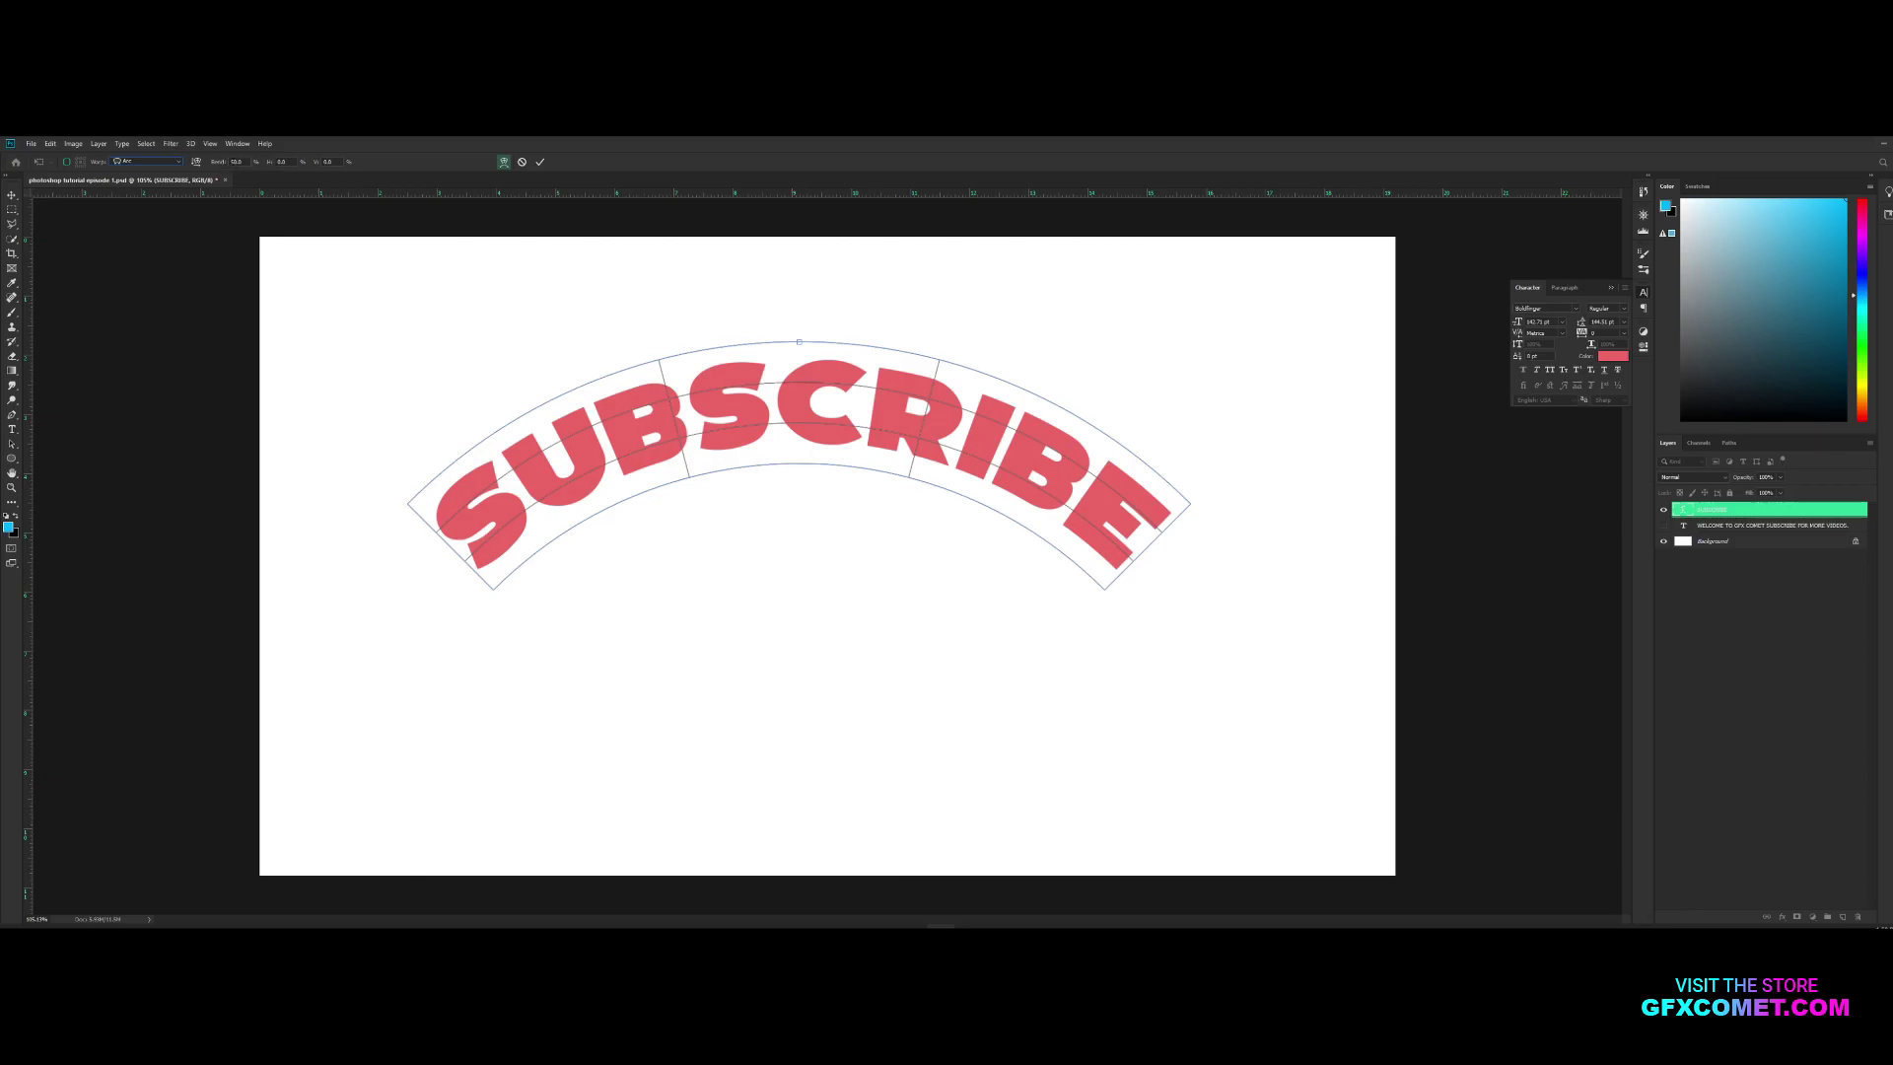
left_click(221, 164)
left_click_drag(220, 164, 8, 185)
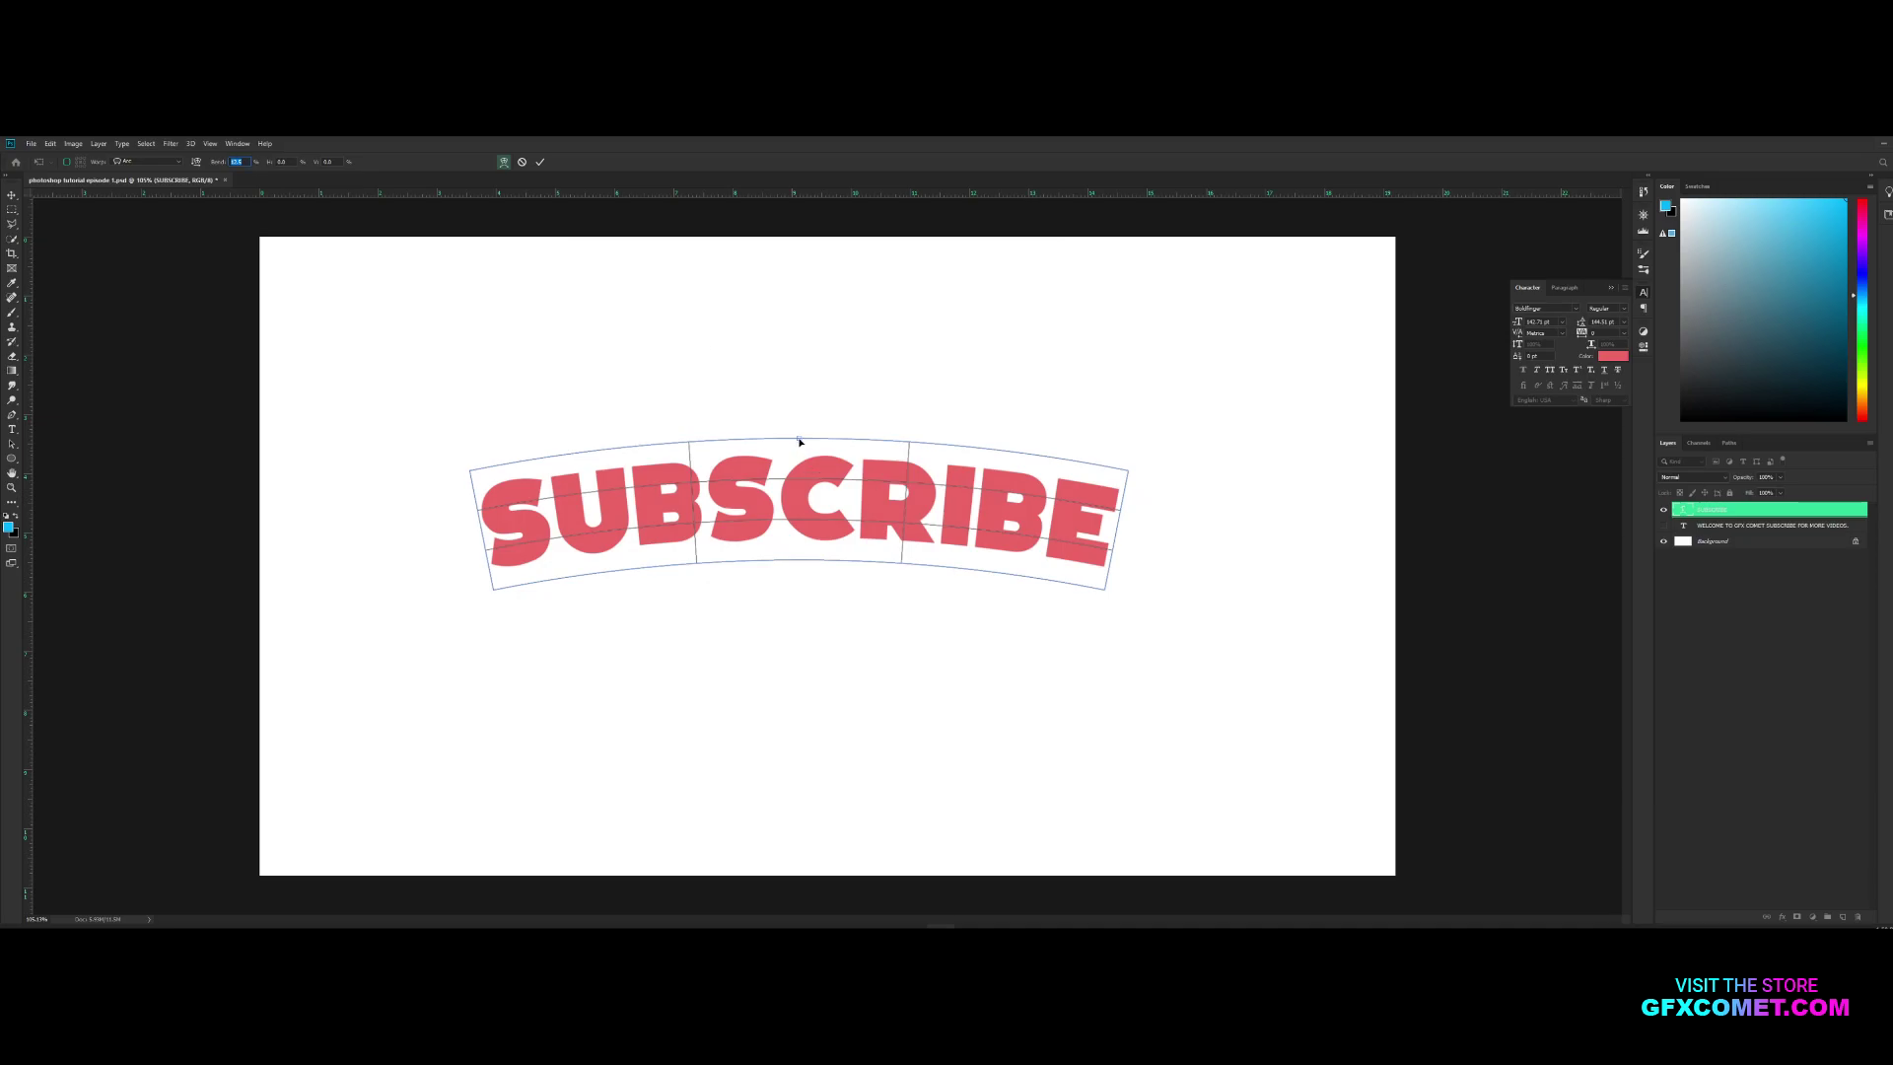
mouse_move(800, 441)
left_mouse_down()
mouse_move(797, 465)
mouse_move(797, 444)
left_mouse_up()
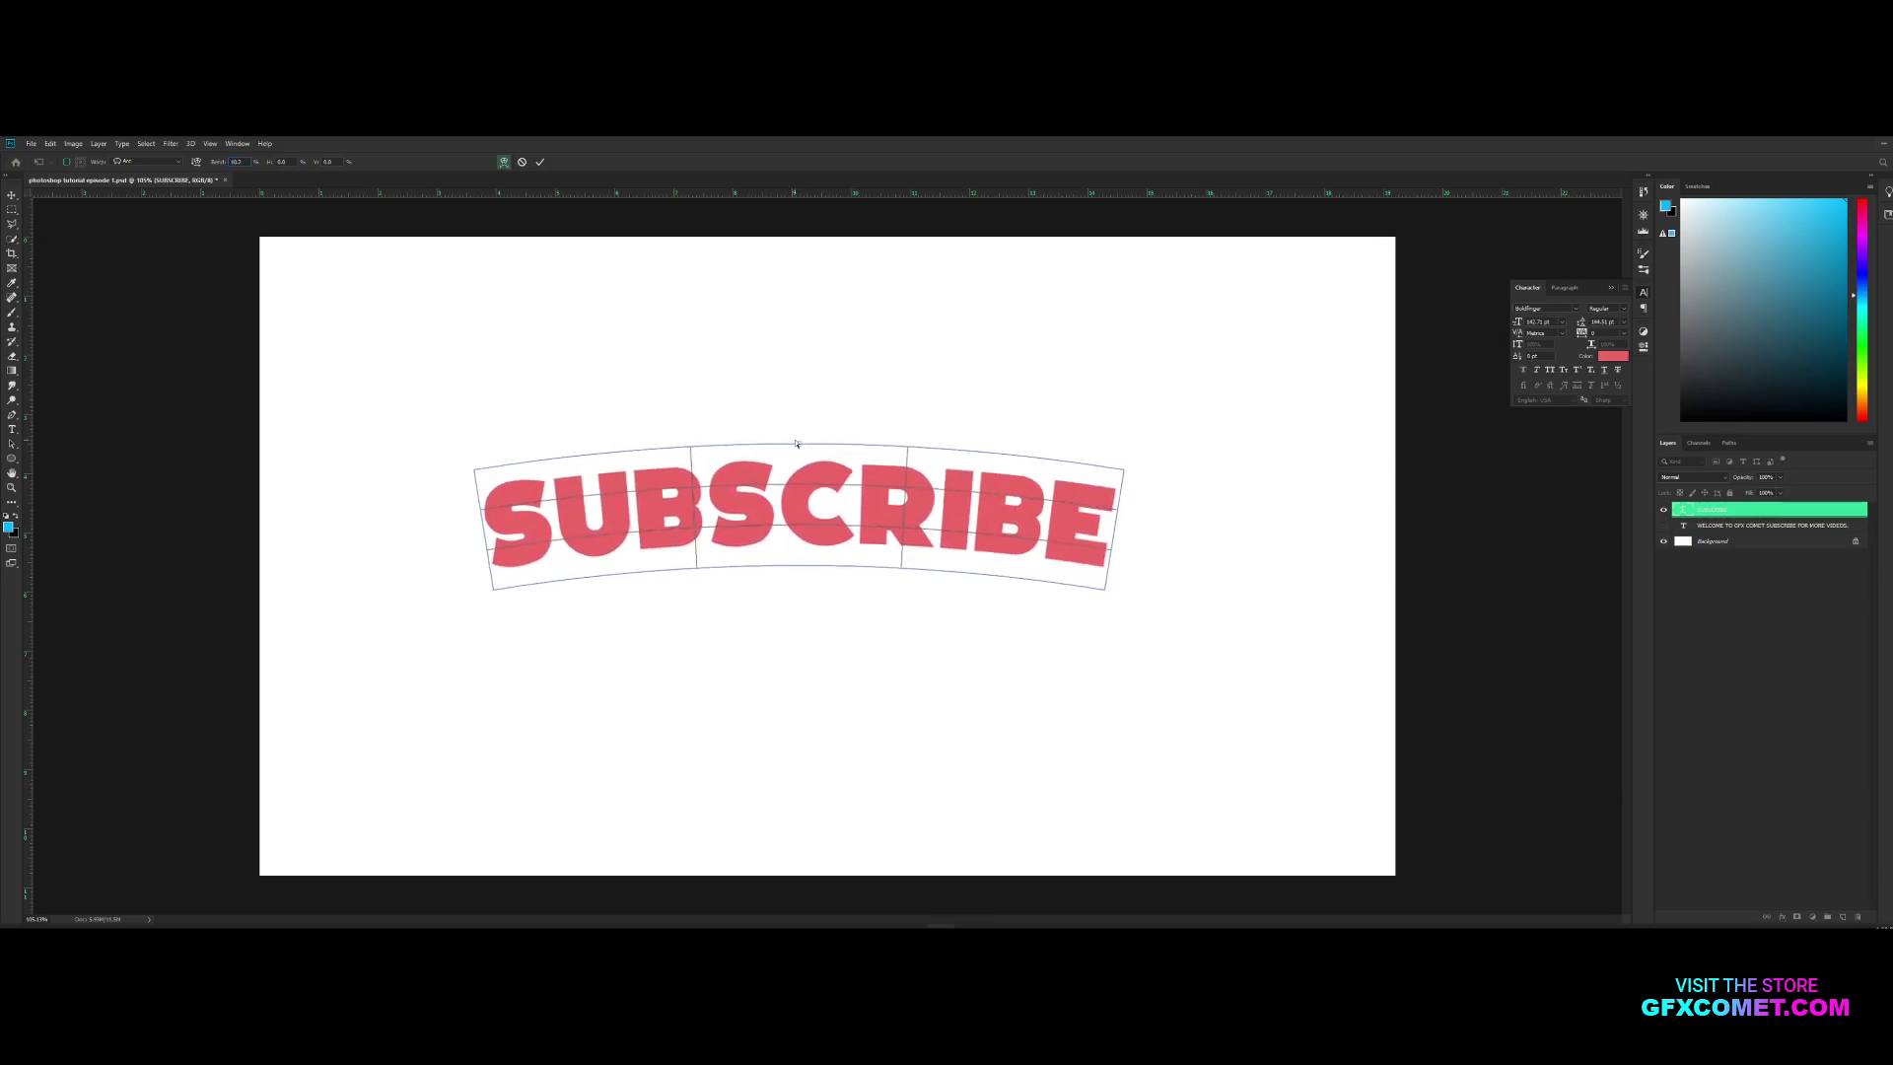
left_click(540, 164)
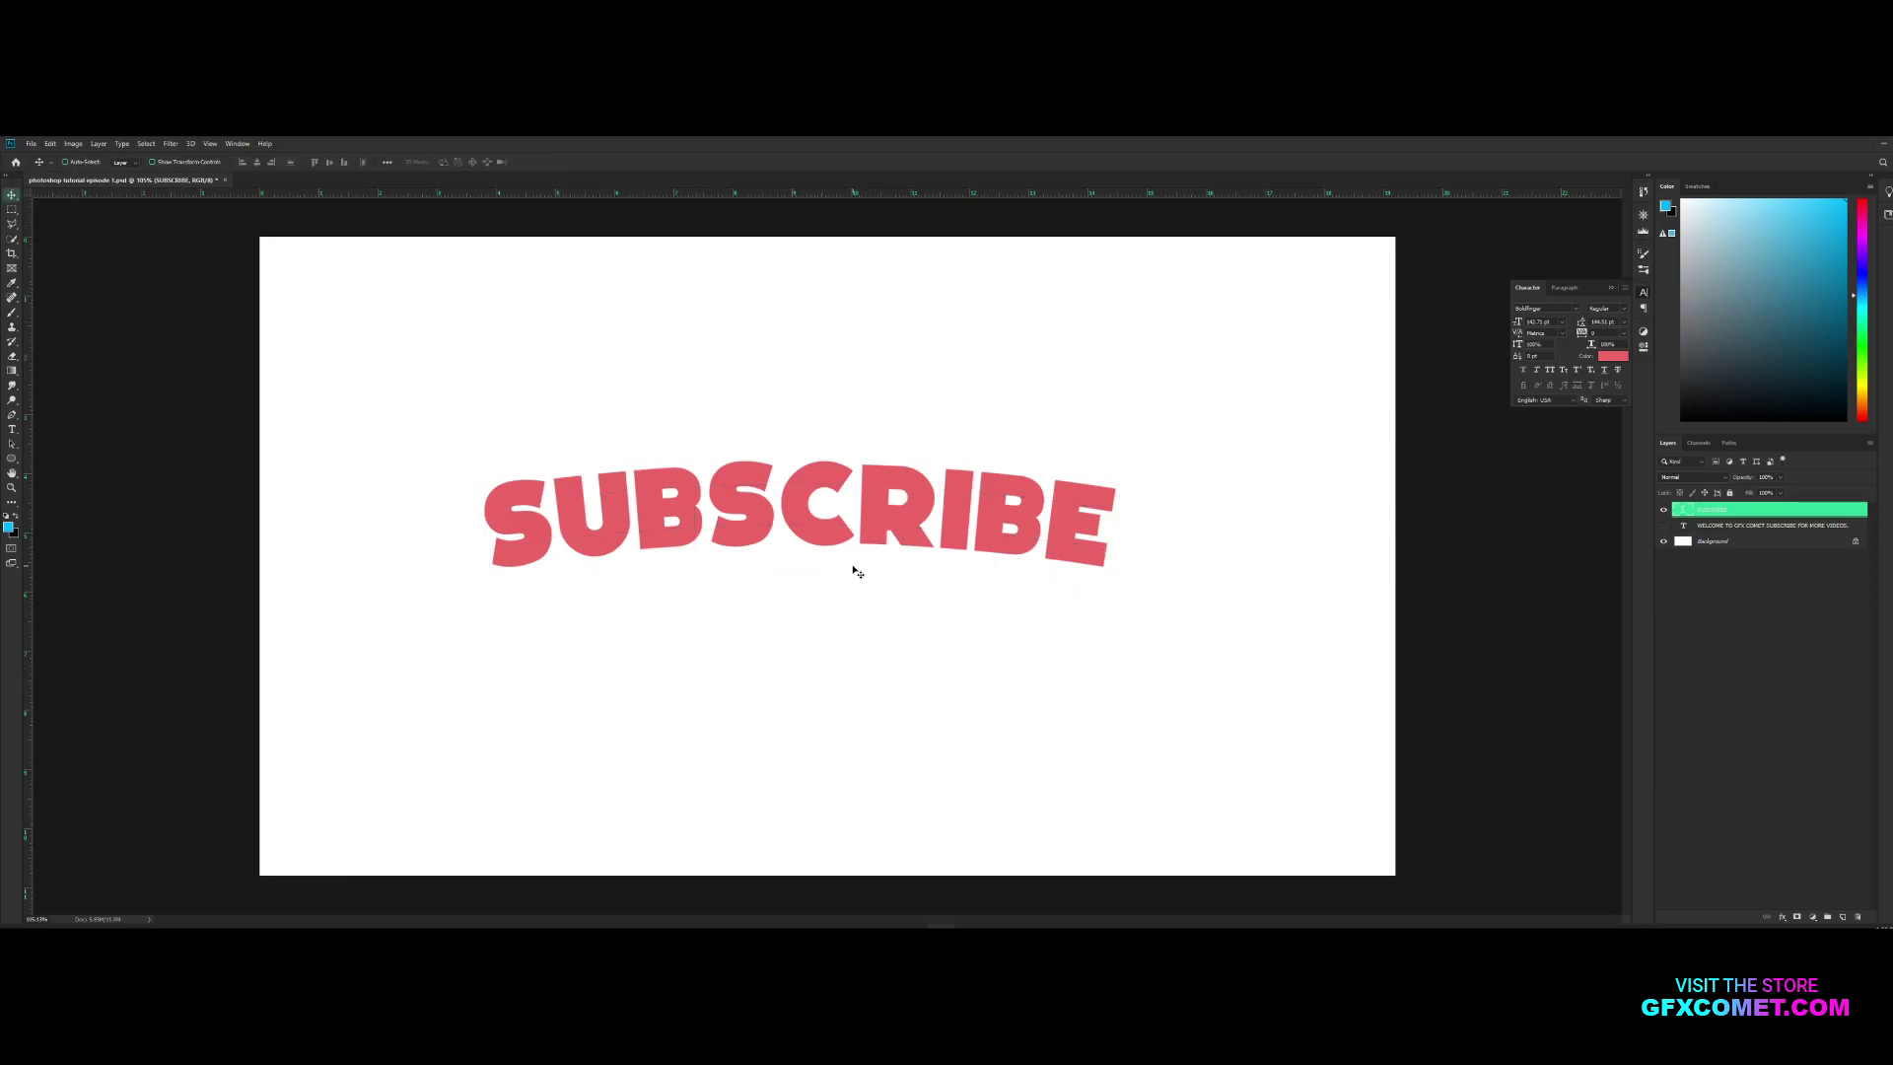
- Select the whole canvas and align the arched SUBSCRIBE text to its horizontal and vertical centres
mouse_move(926, 505)
left_mouse_down()
mouse_move(954, 524)
mouse_move(934, 532)
left_mouse_up()
left_click_drag(1102, 602, 1053, 441)
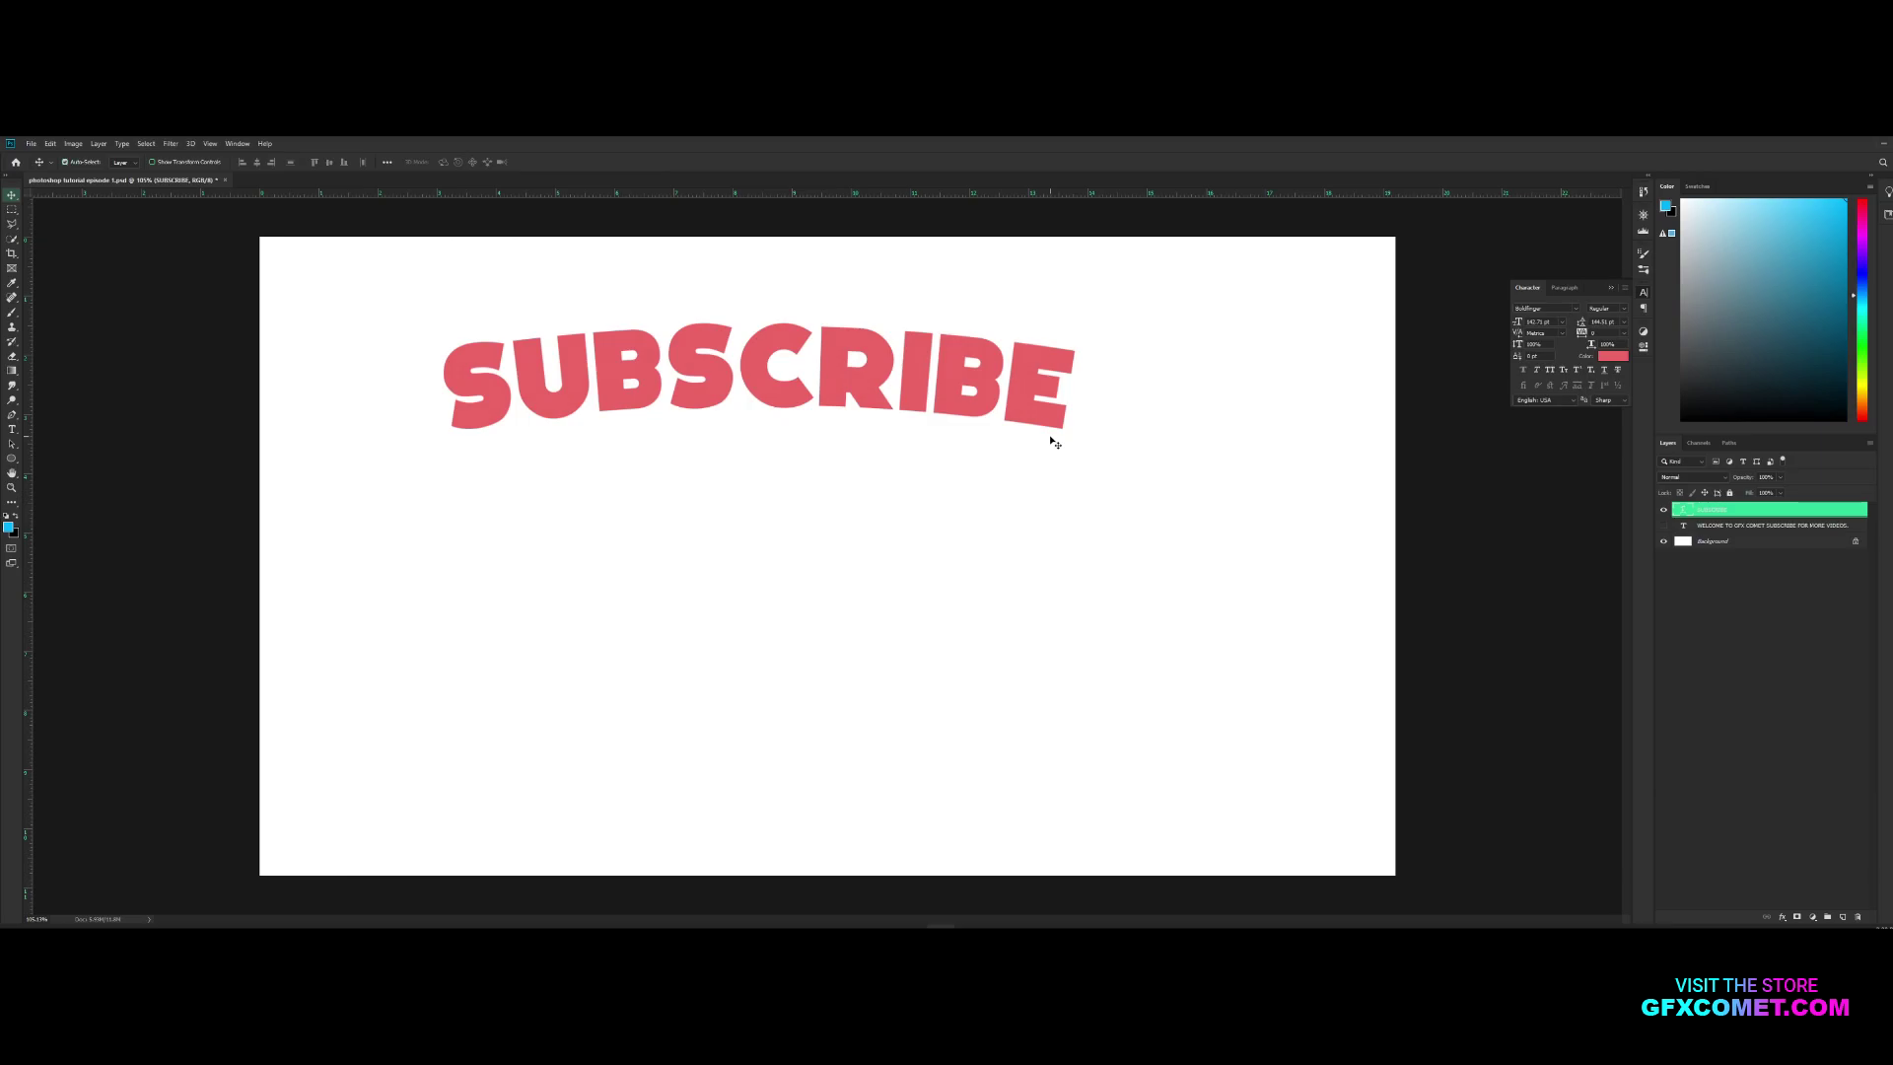
key("ctrl+a")
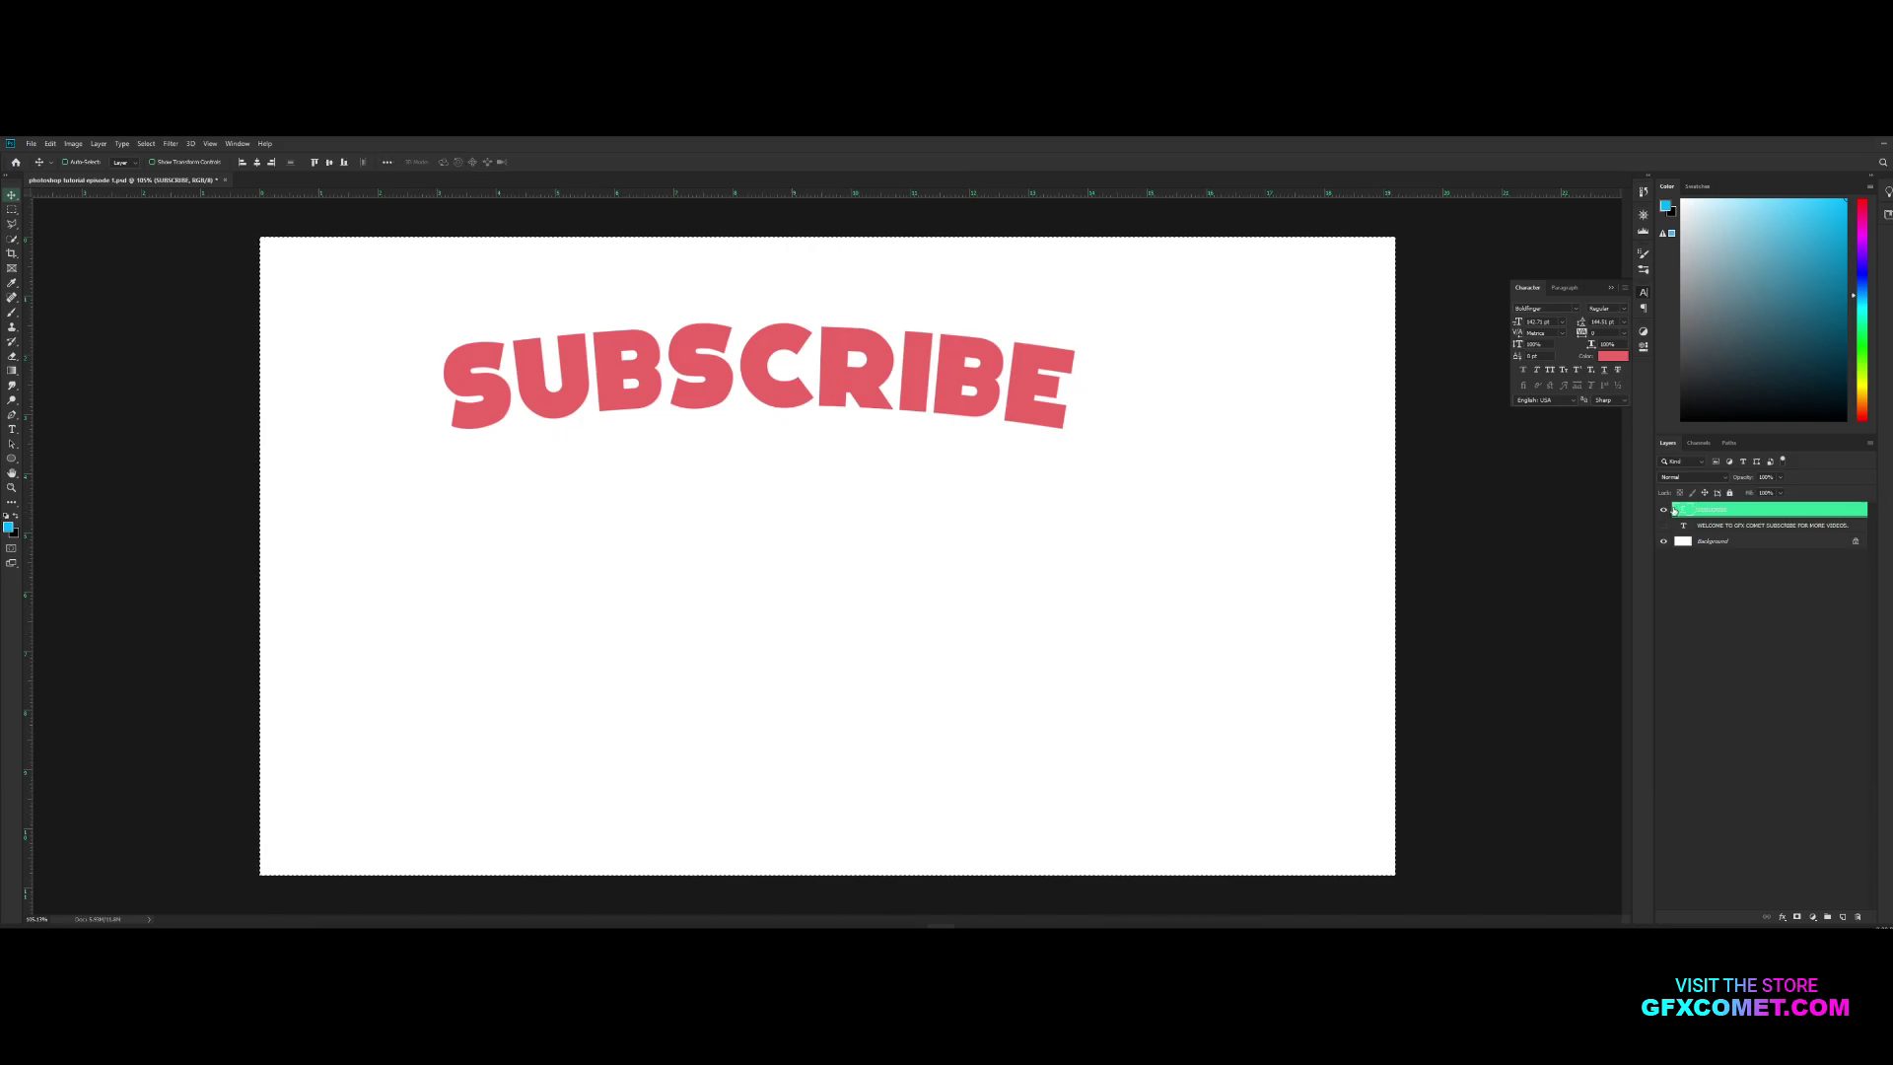
left_click(1664, 510)
left_click(1664, 511)
left_click(259, 164)
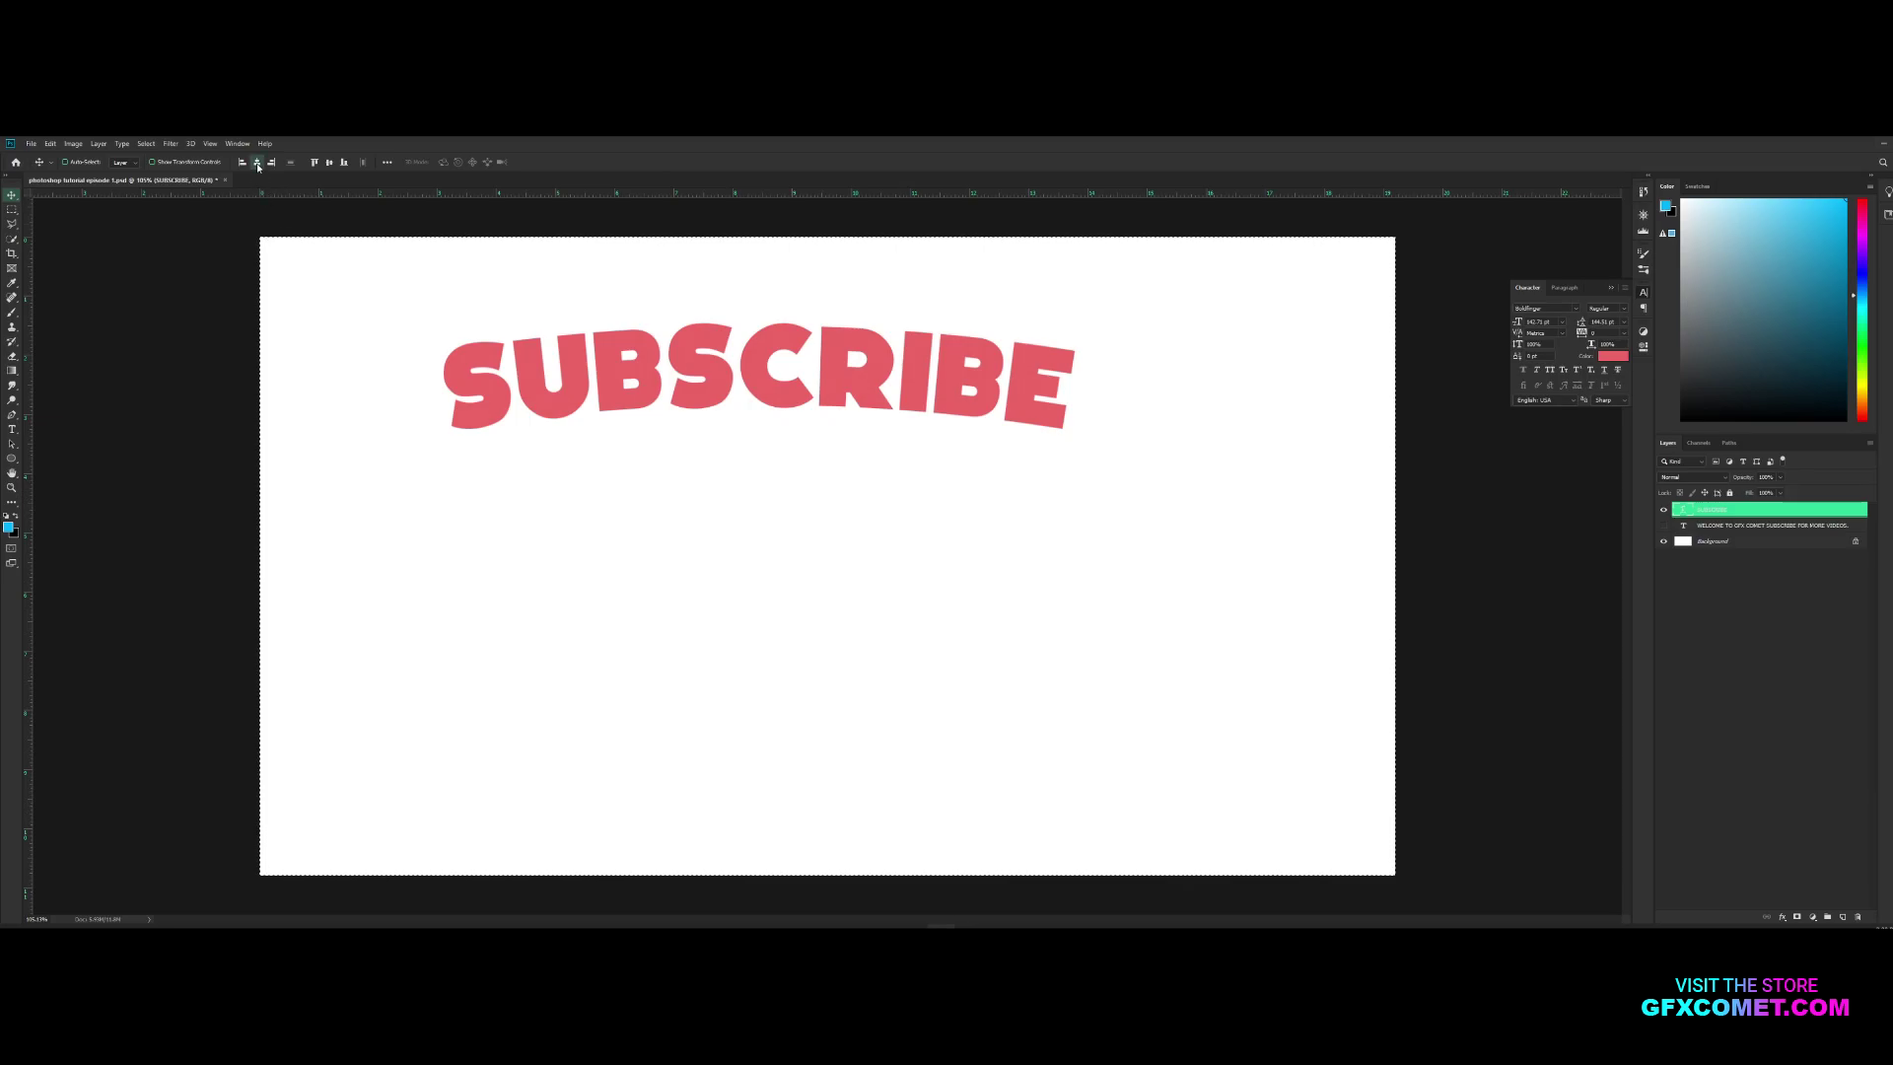
left_click(331, 163)
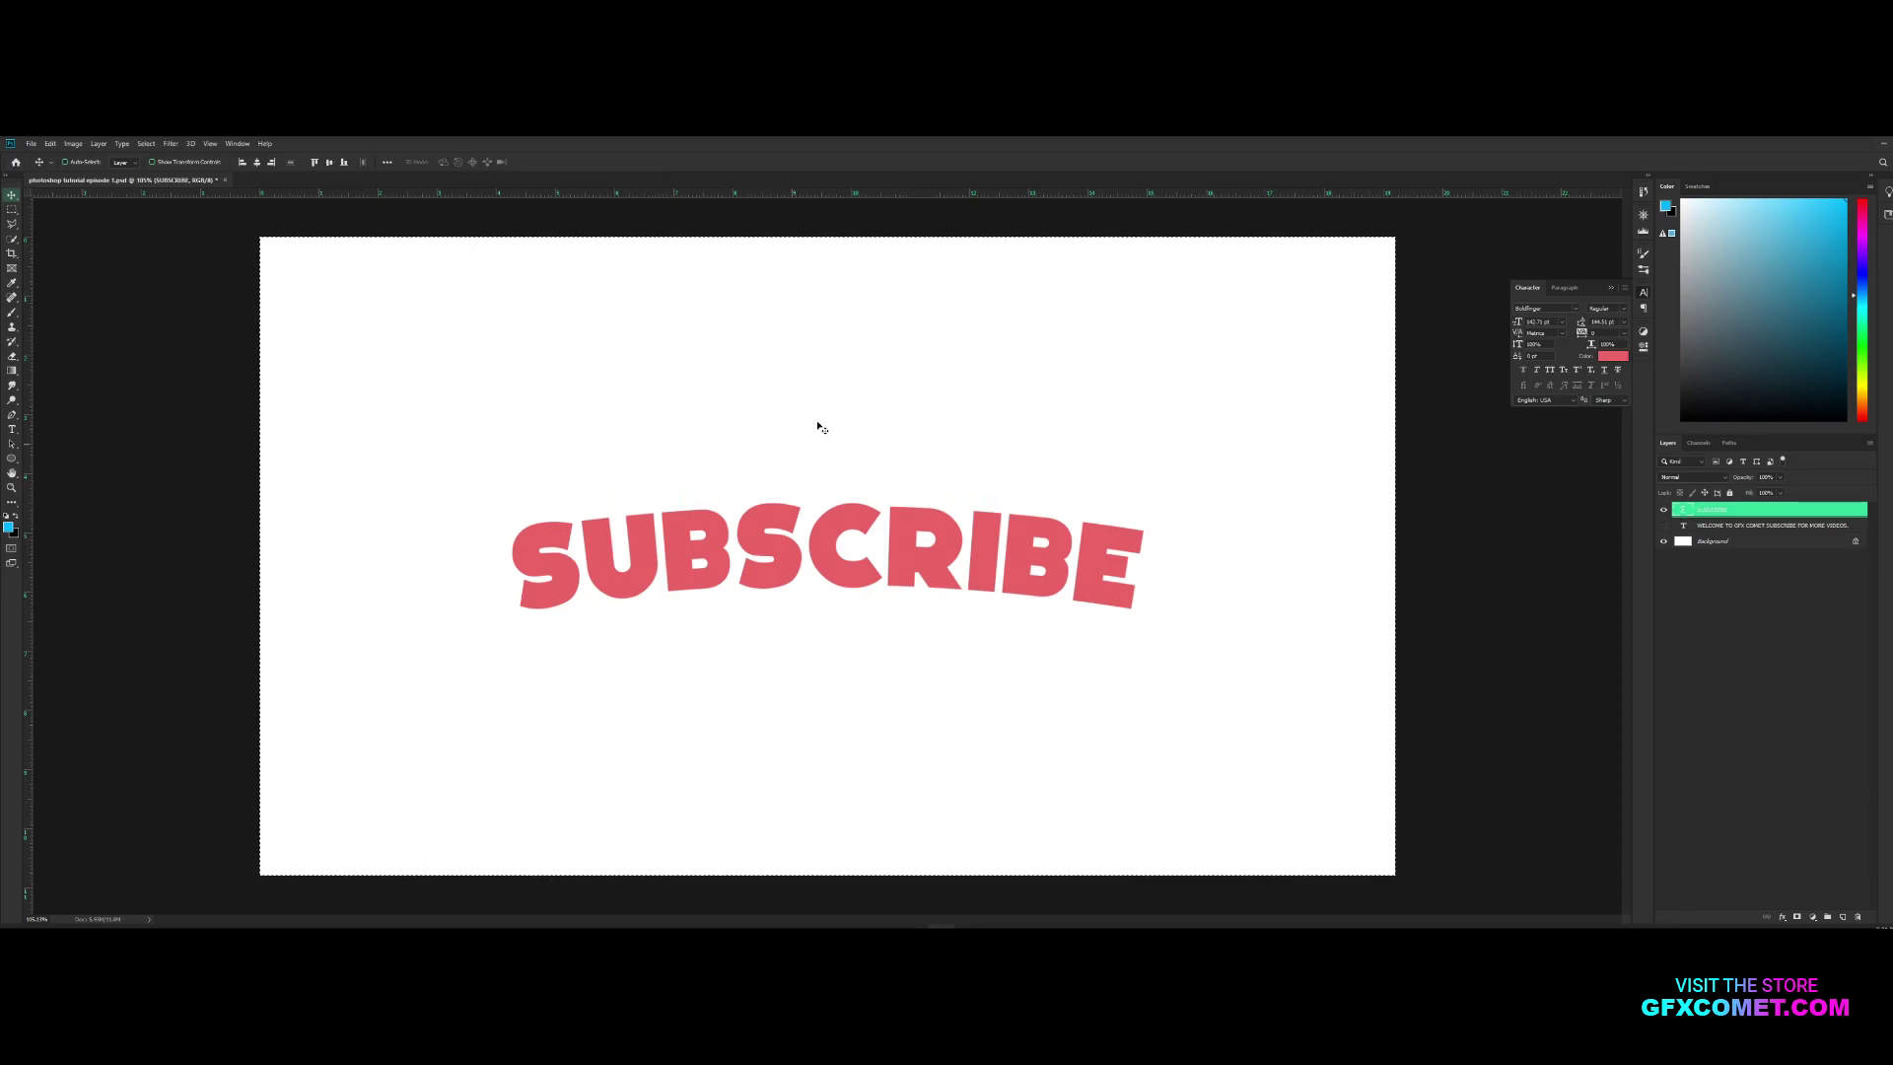
- Clear the whole-canvas selection with Select > Deselect
left_click(49, 143)
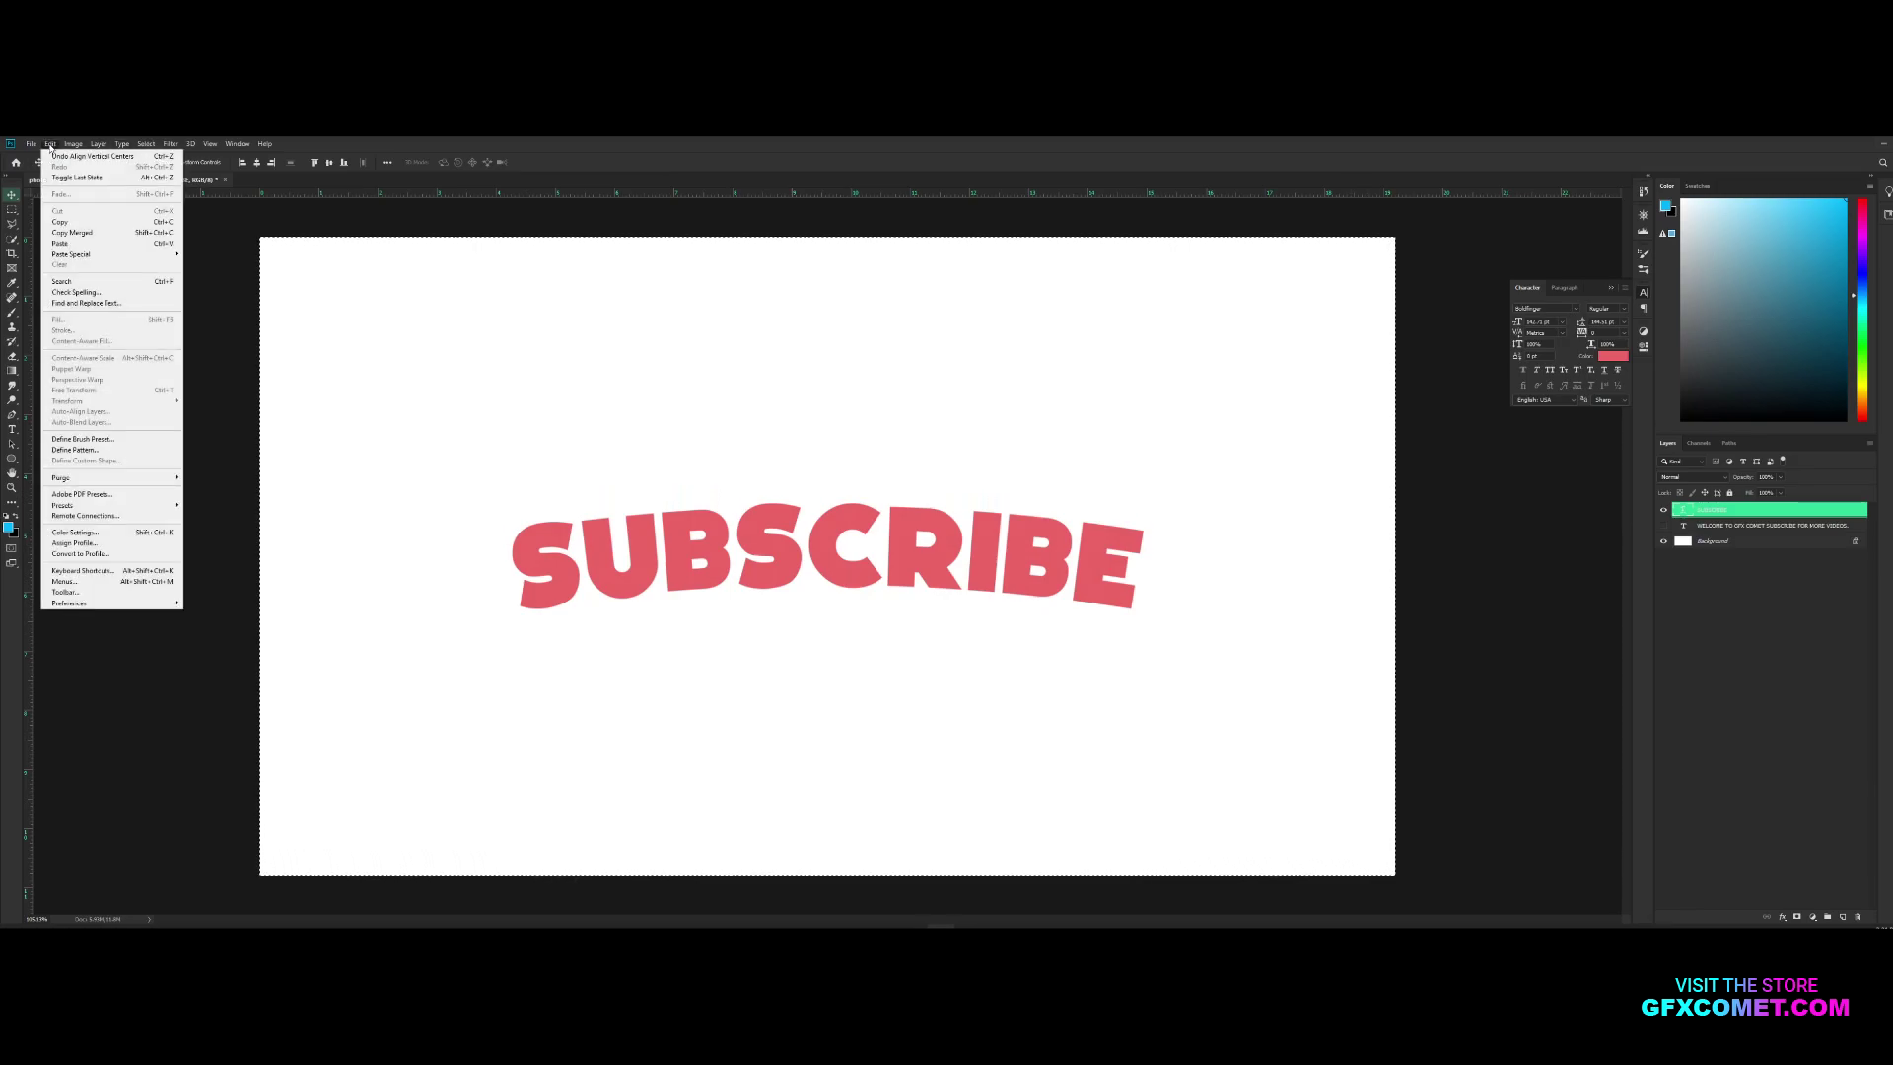
left_click(146, 144)
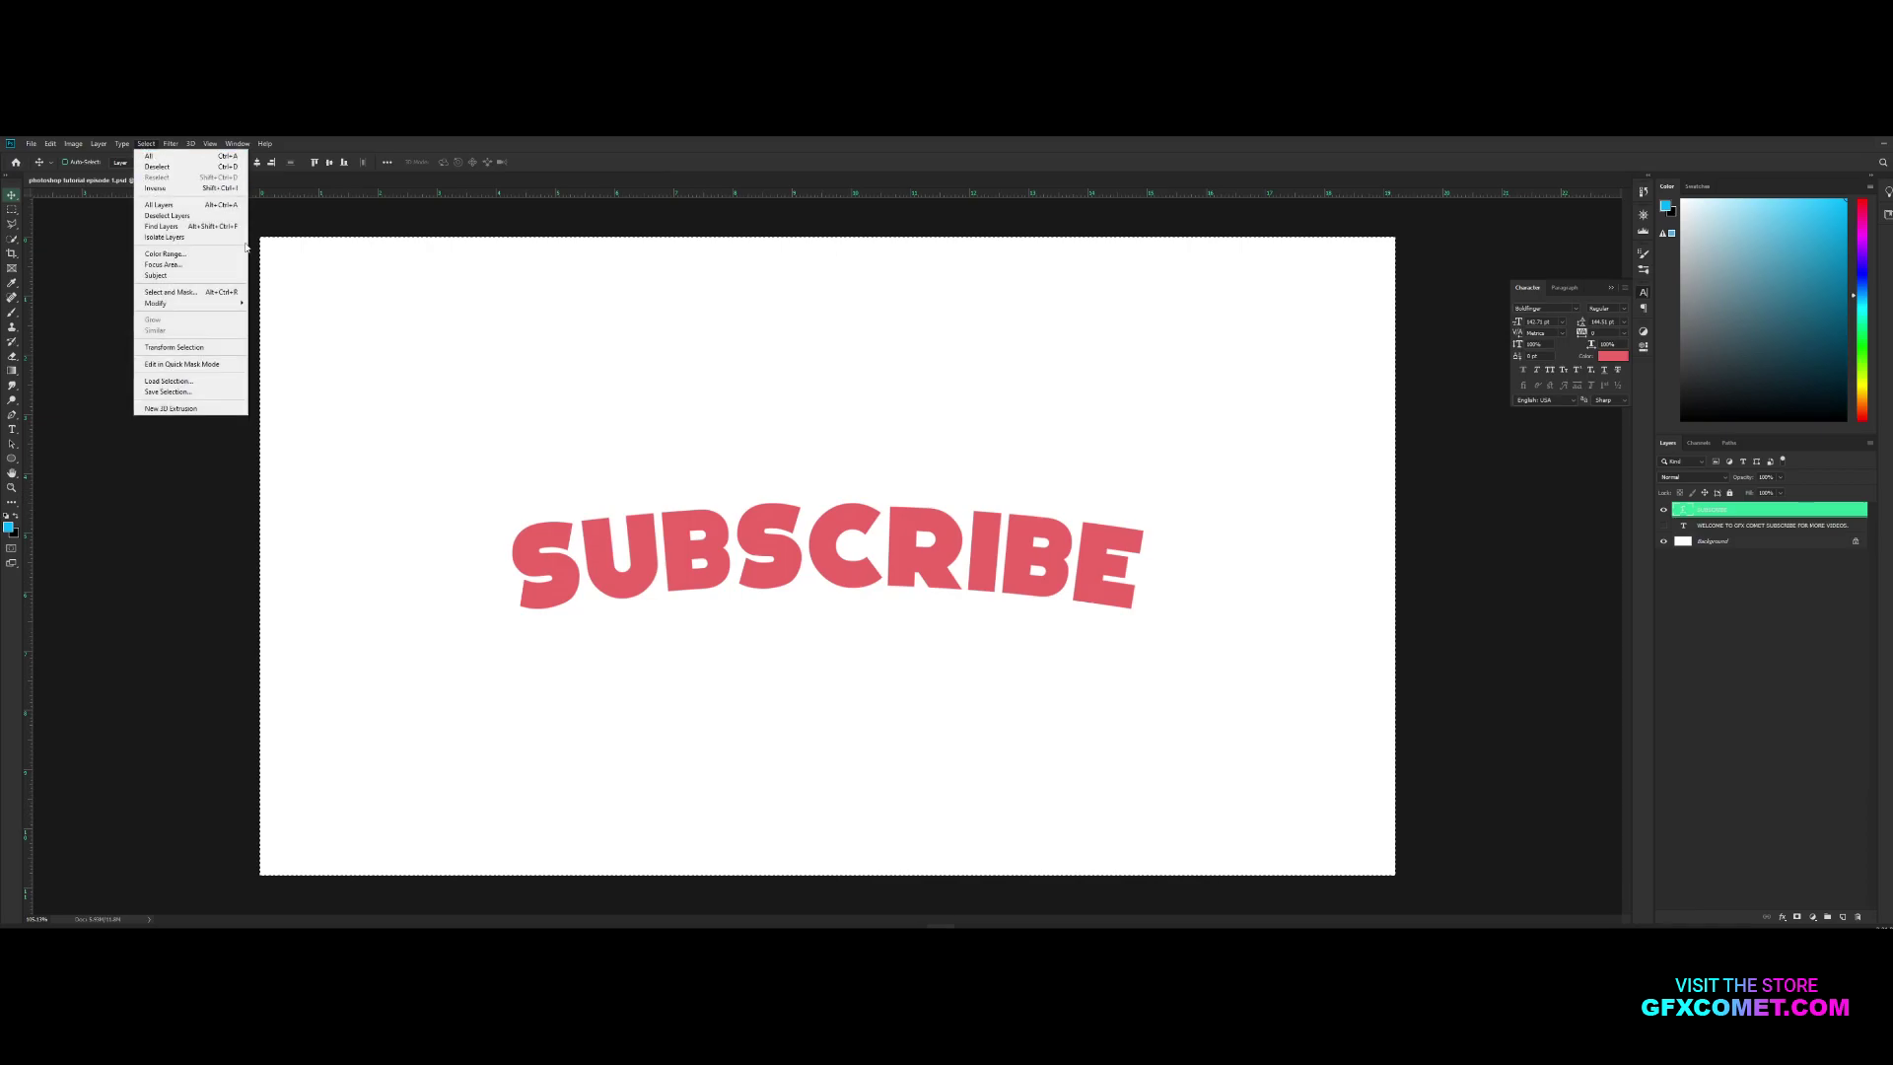
left_click(175, 174)
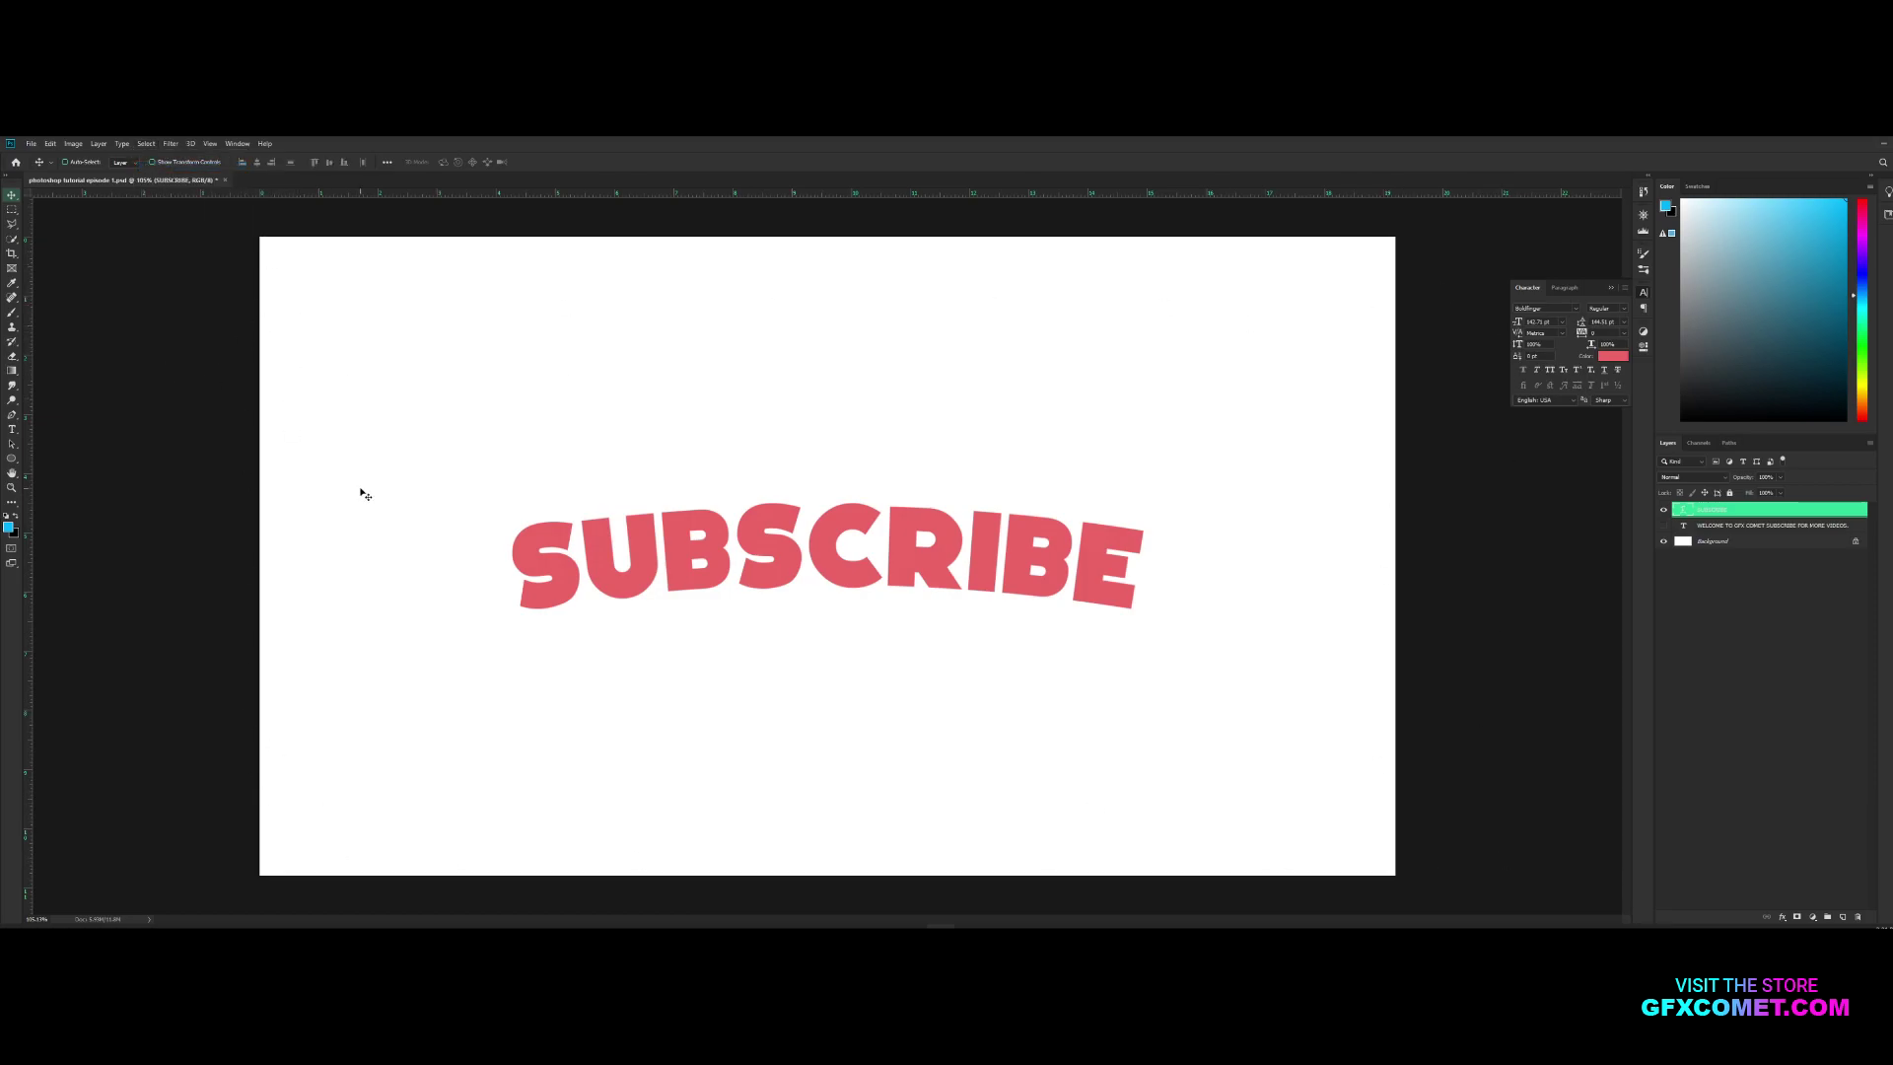
key("ctrl+t")
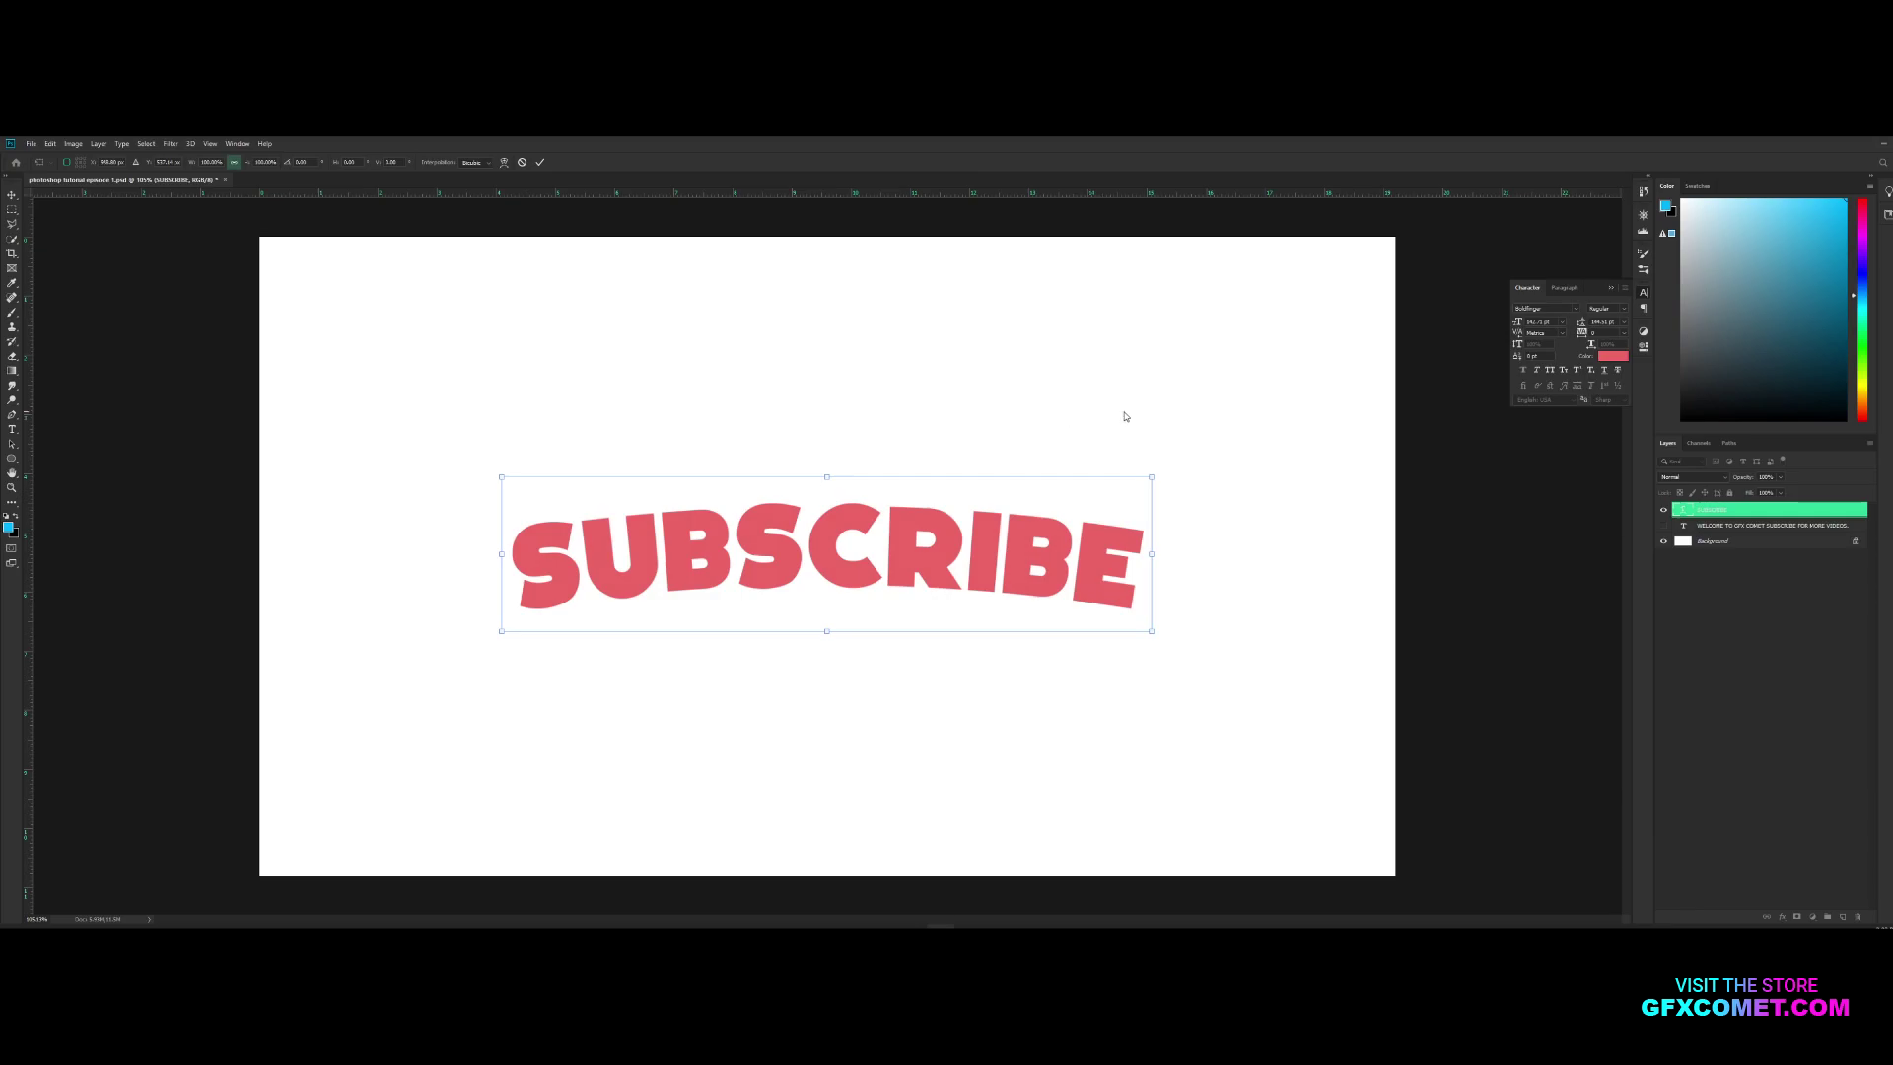
left_click_drag(1150, 477, 1203, 463)
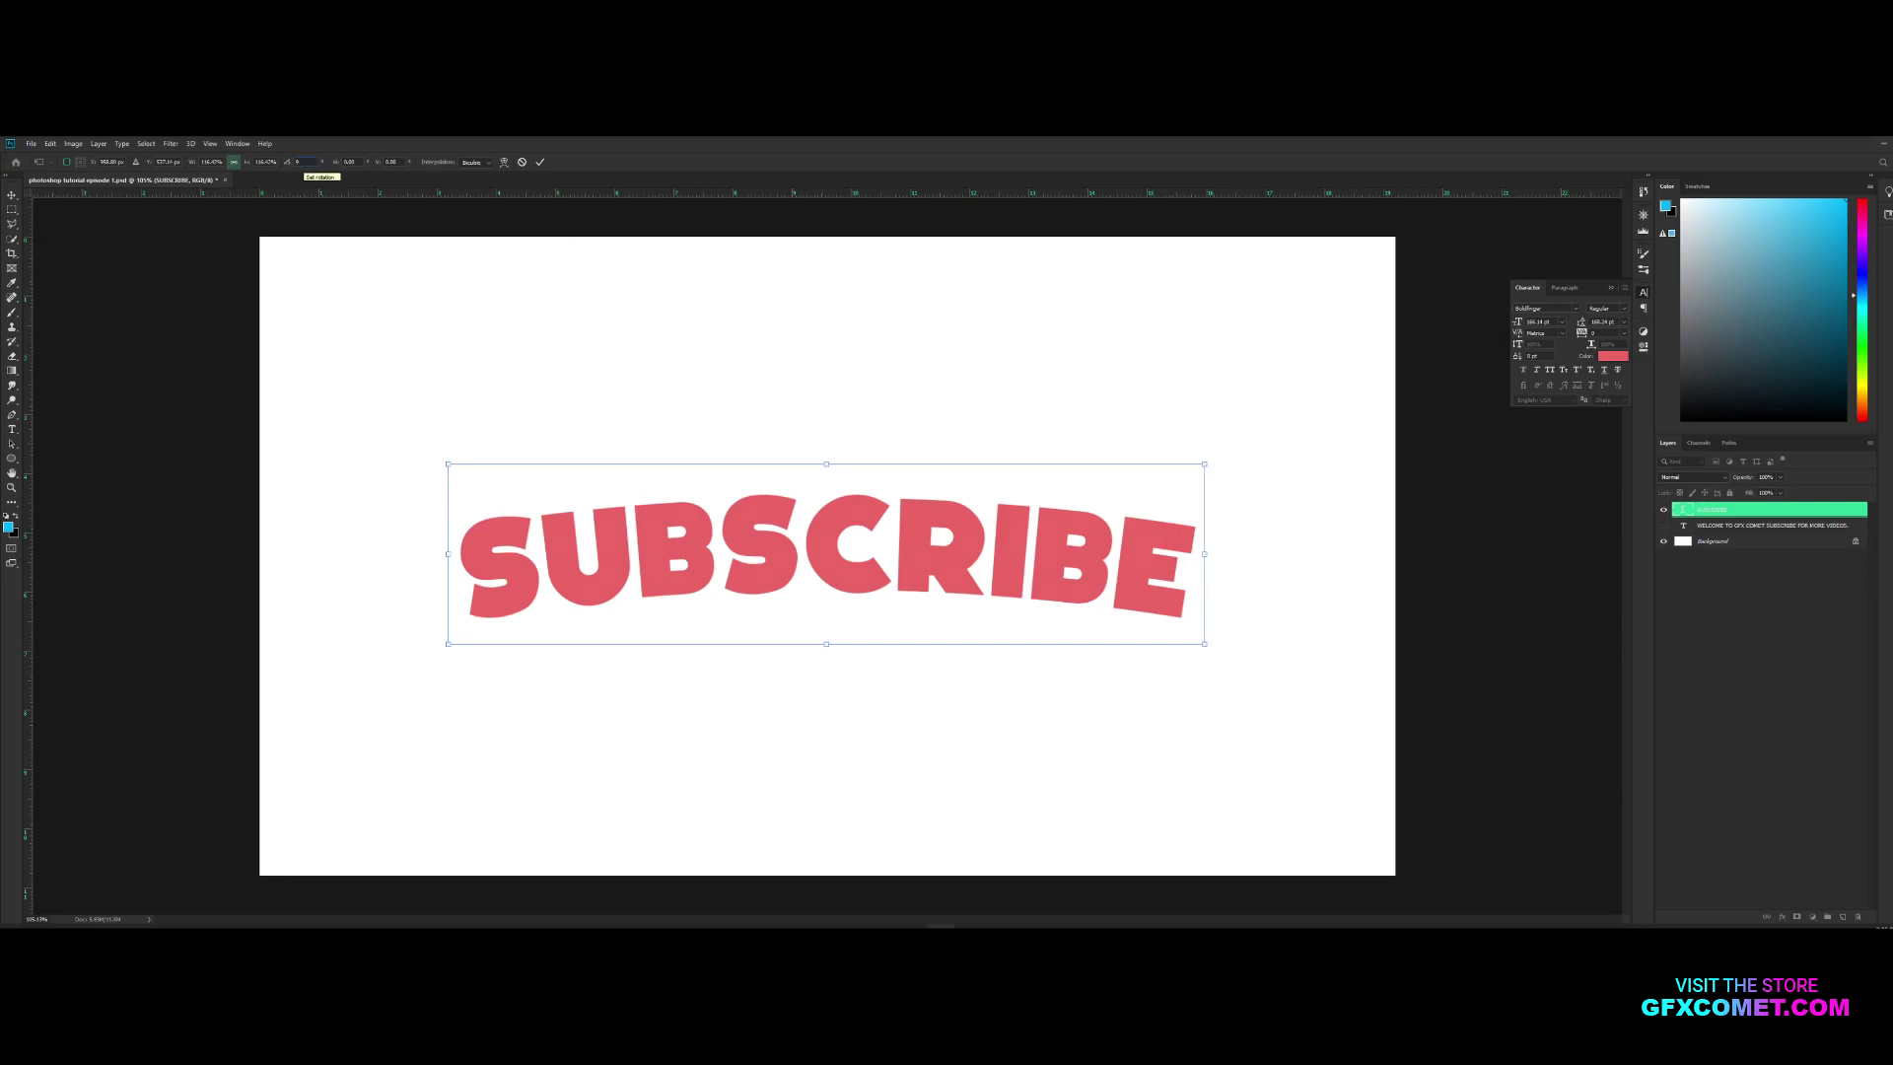
left_click(302, 161)
type("90")
key("Return")
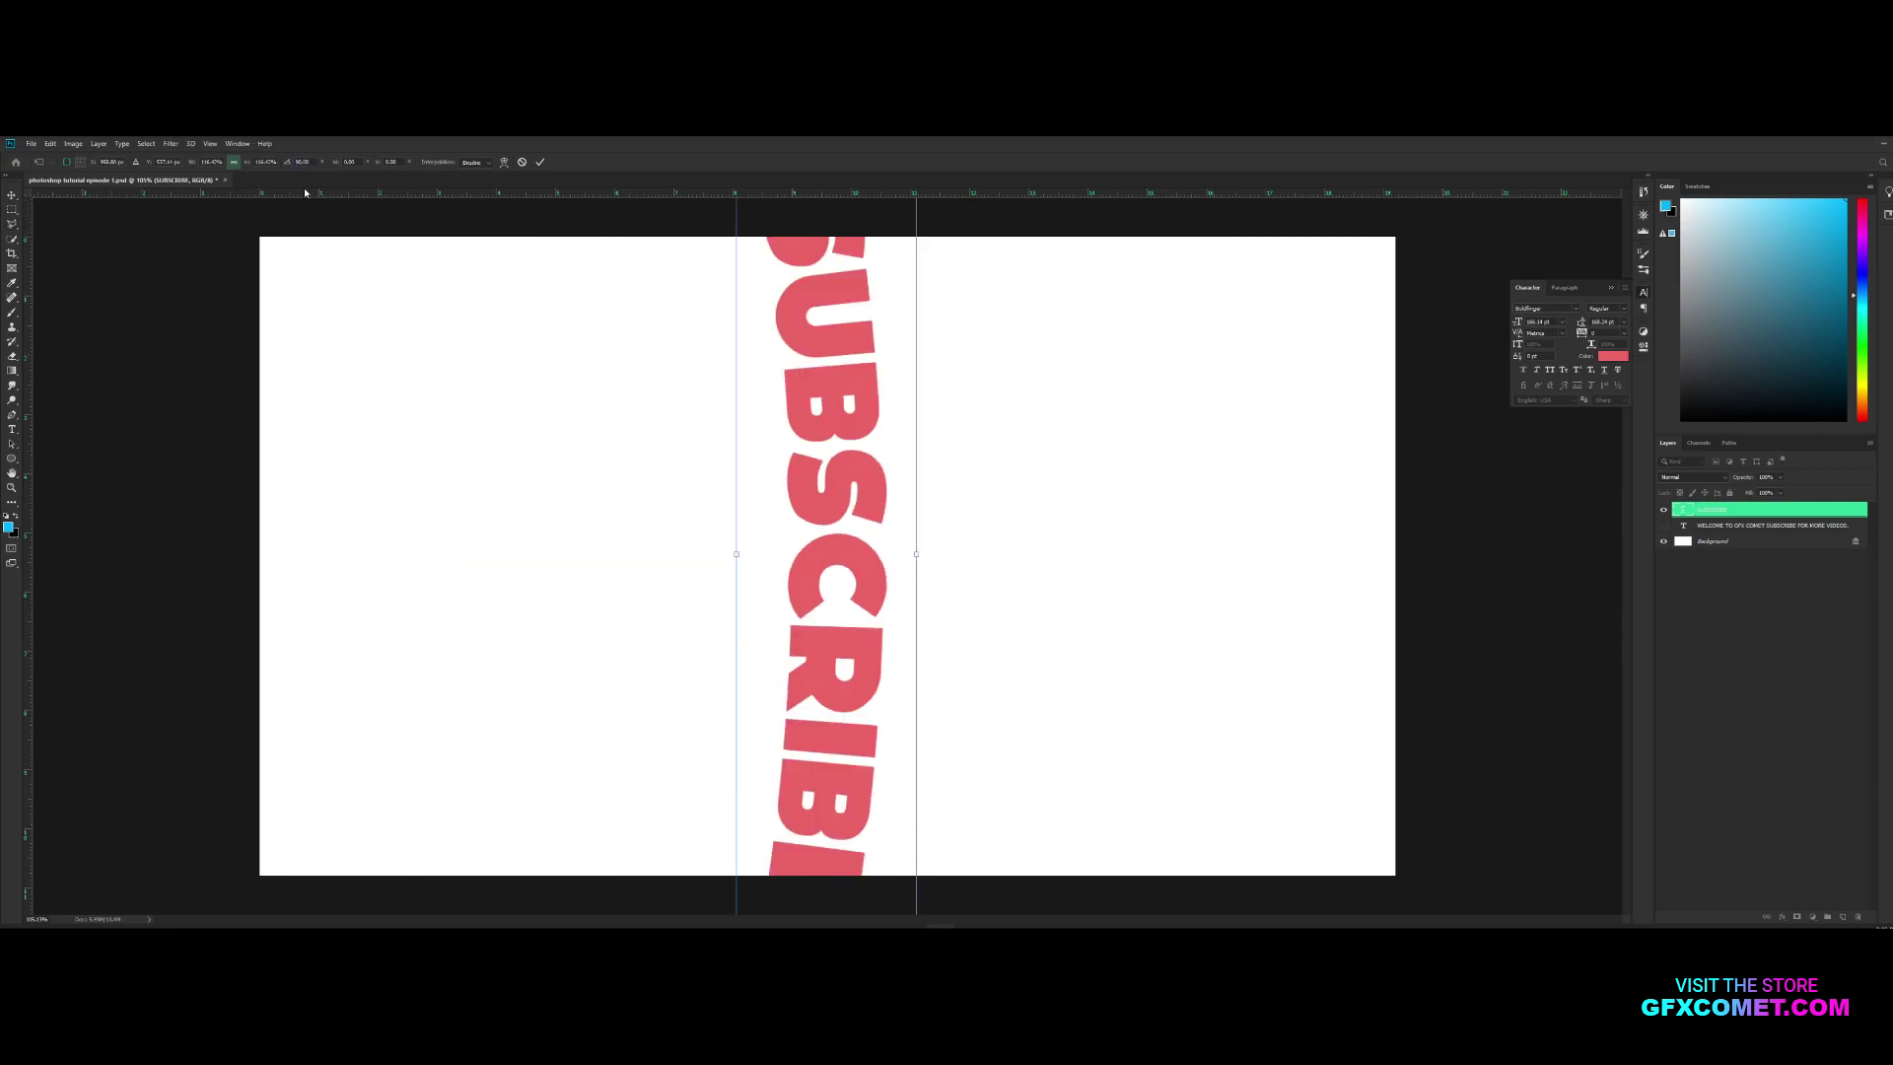
type("18")
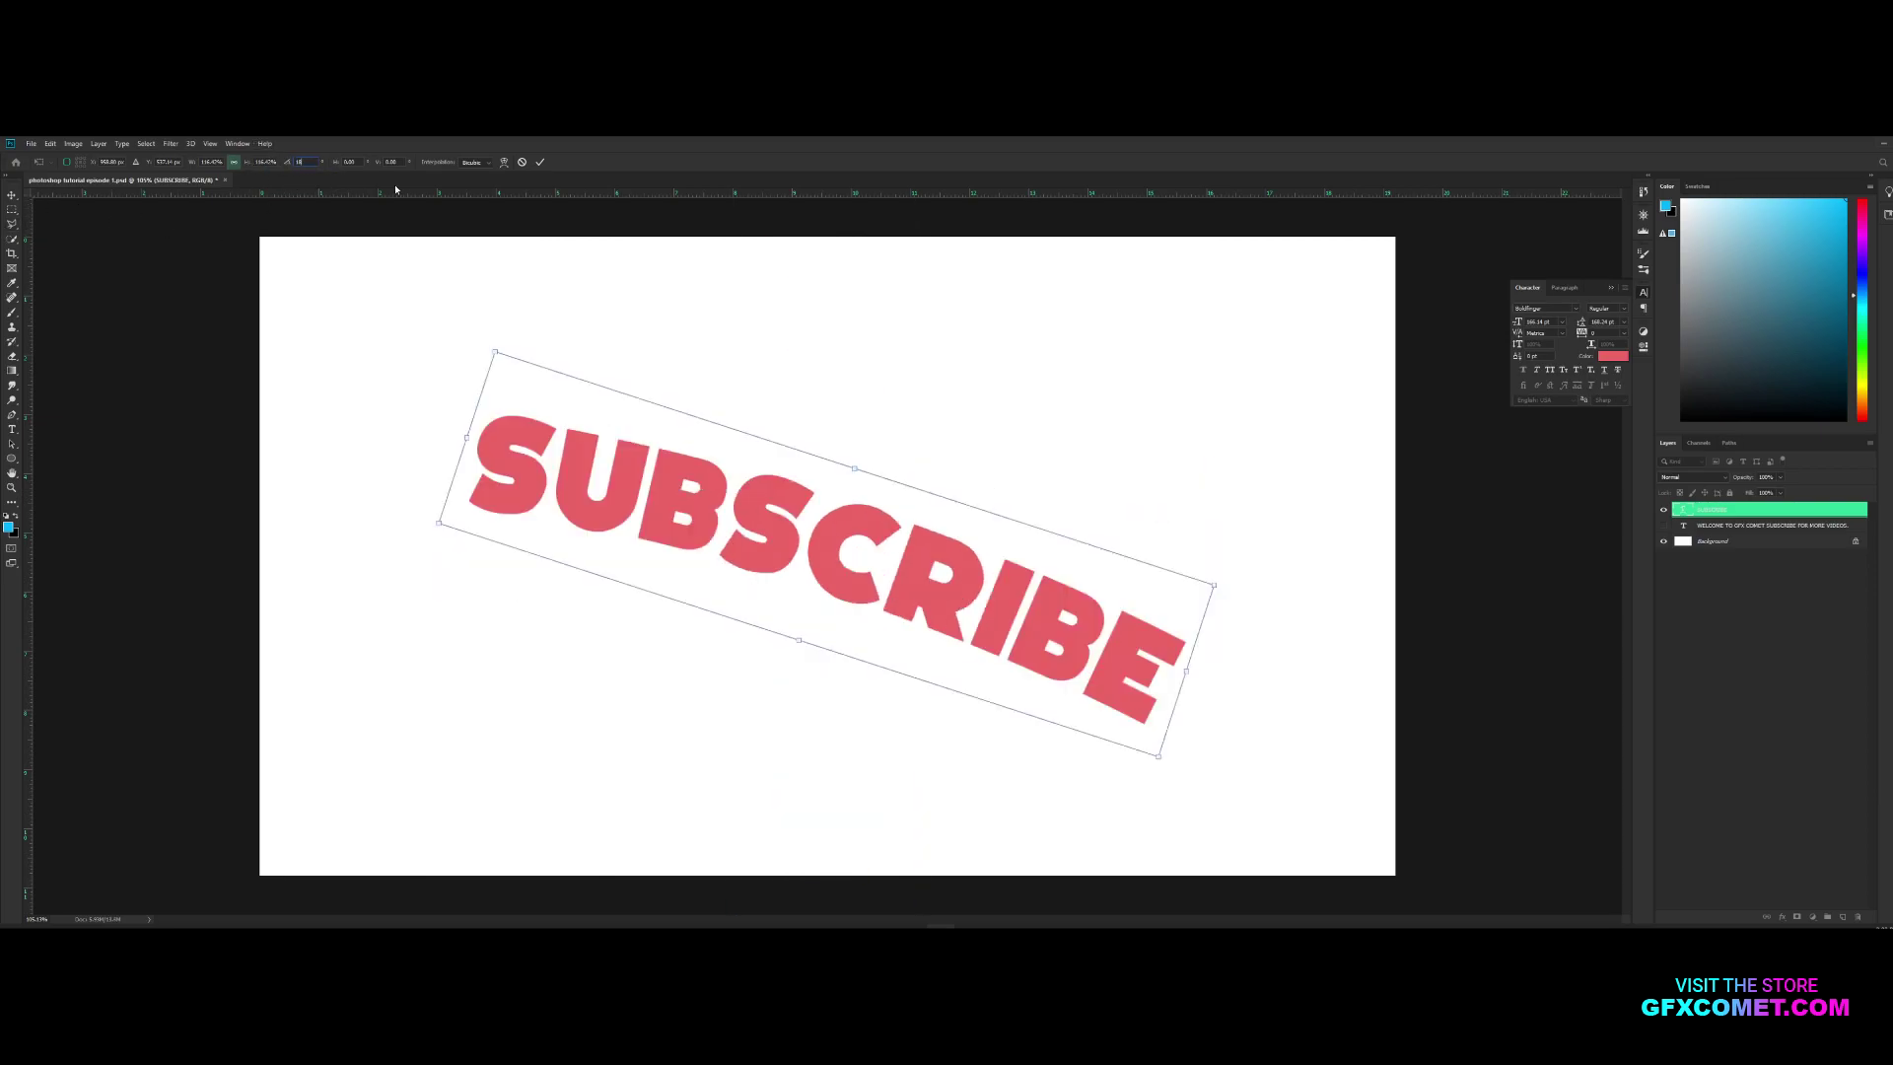
type("036")
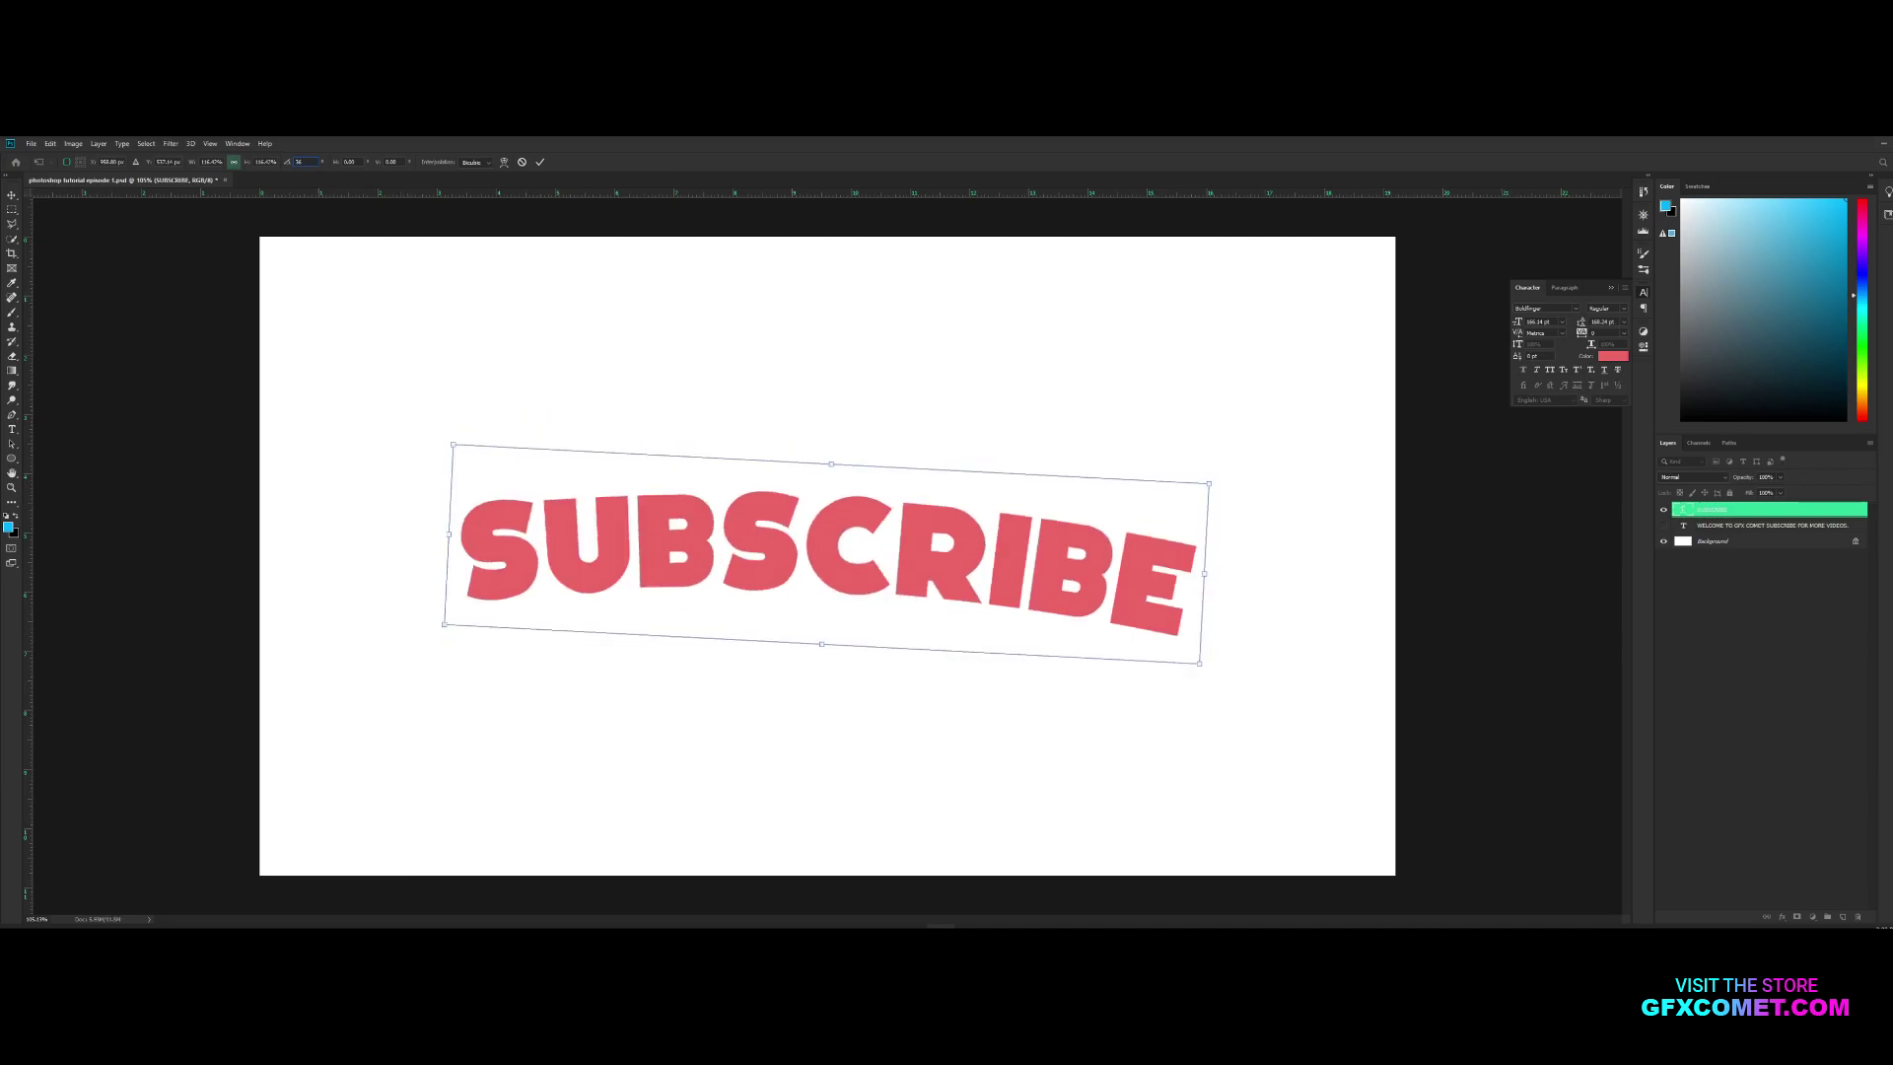
type("0")
key("Return")
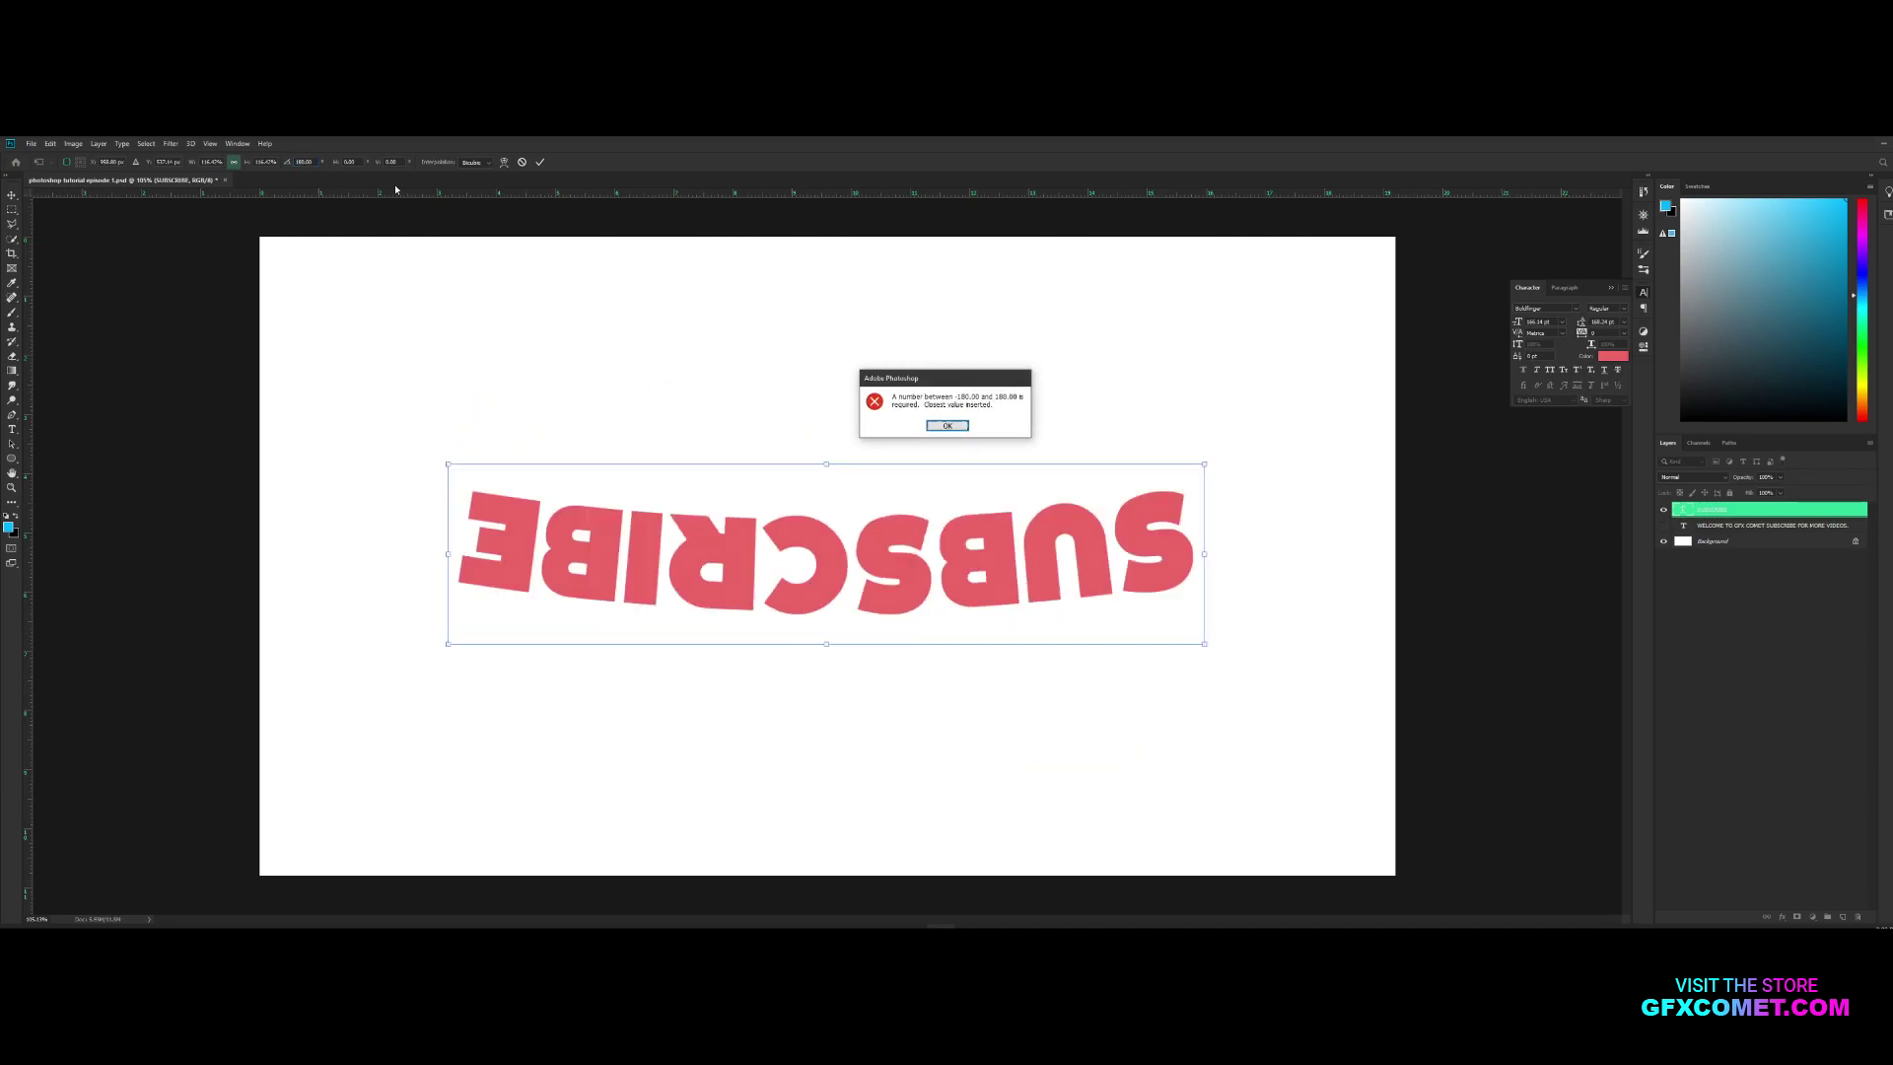
left_click(935, 421)
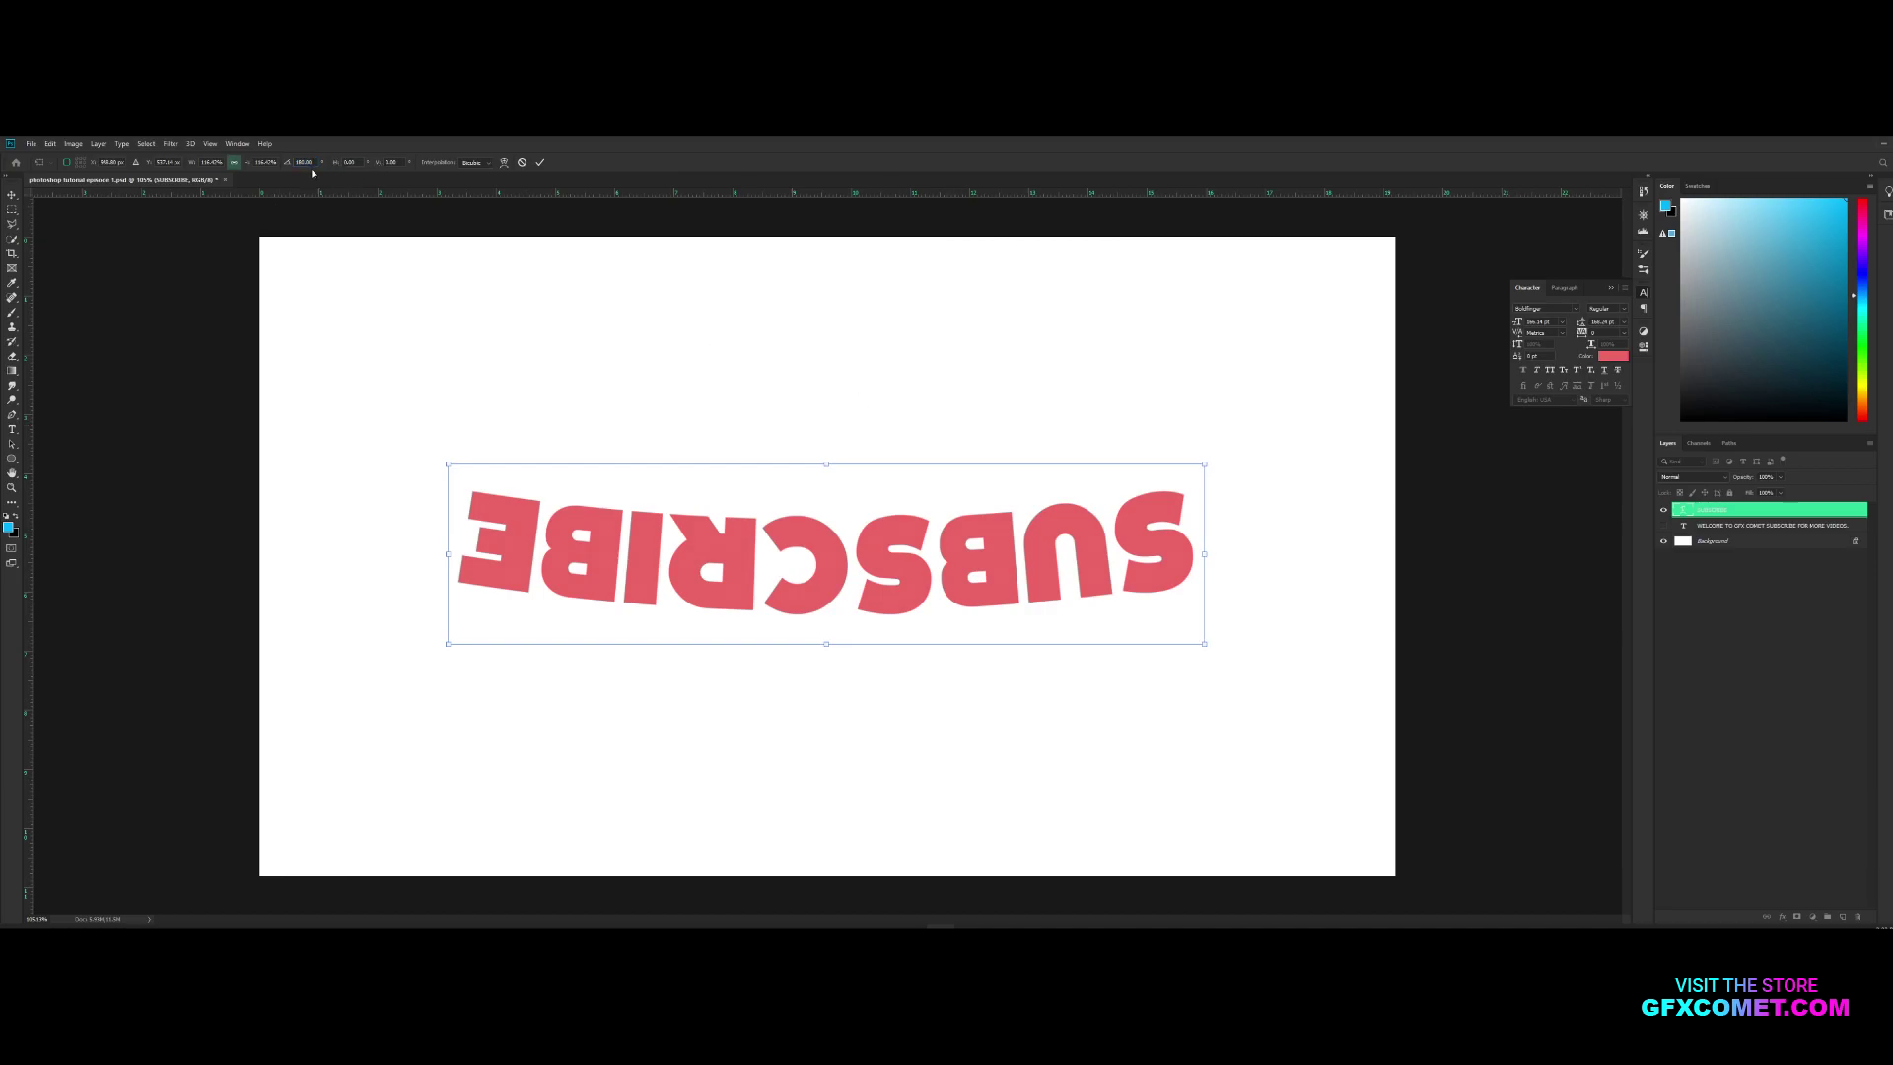
key("Tab")
key("Return")
left_click_drag(431, 453, 1048, 617)
key("Return")
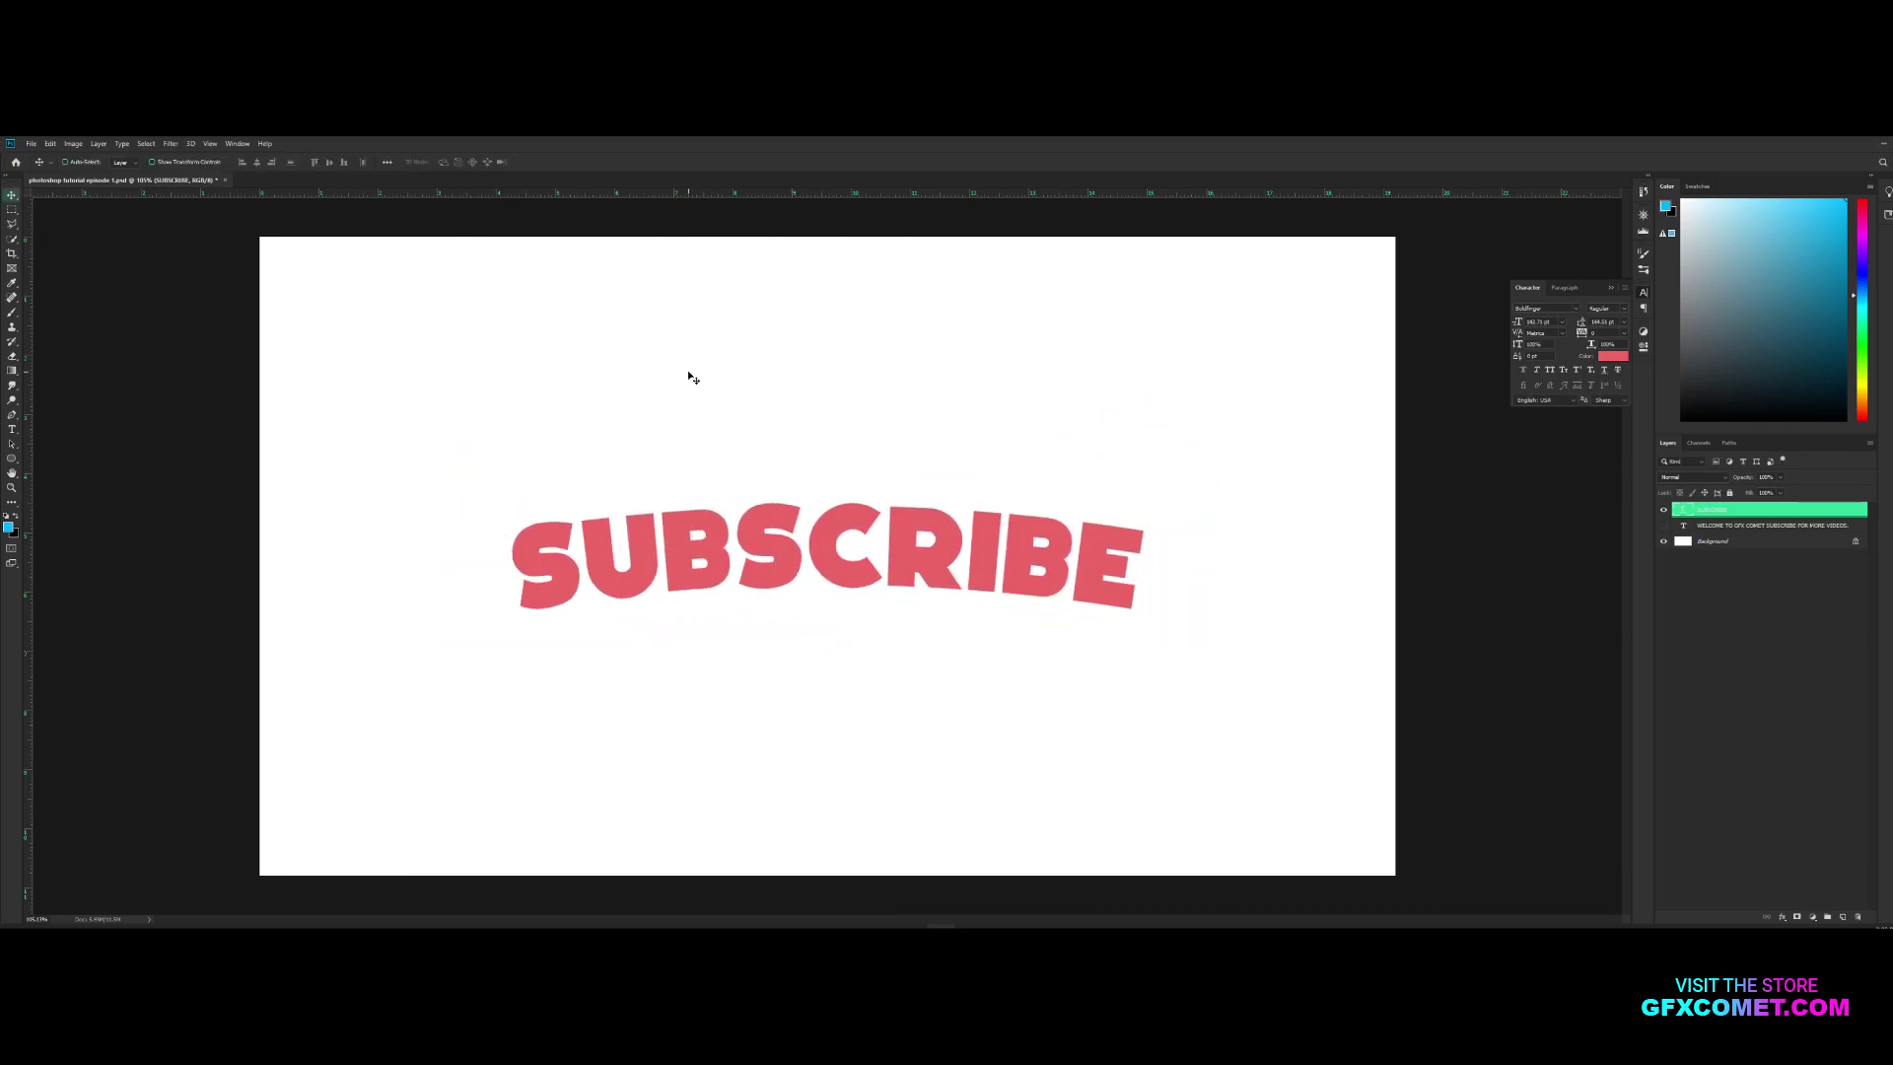